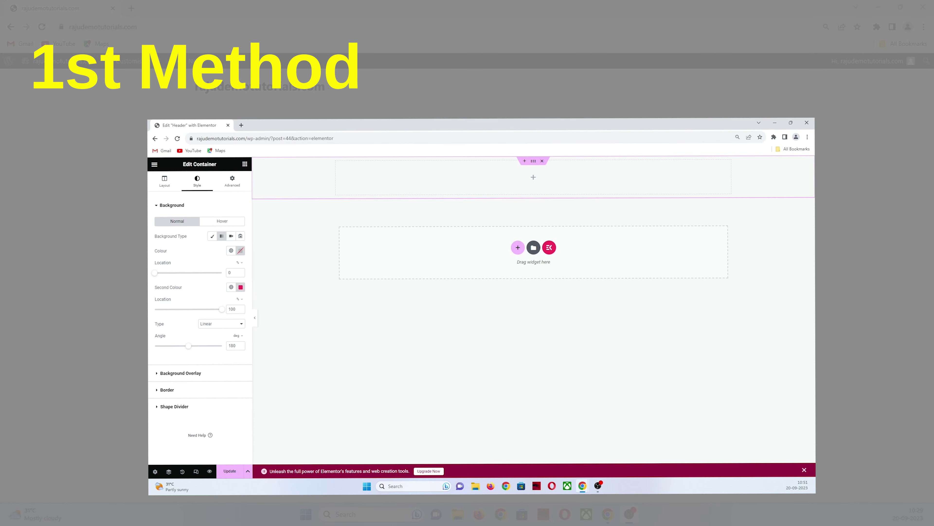
Step: Set the first colour of the header container's gradient background to deep blue
{"action": "left_click", "coordinate": [240, 251]}
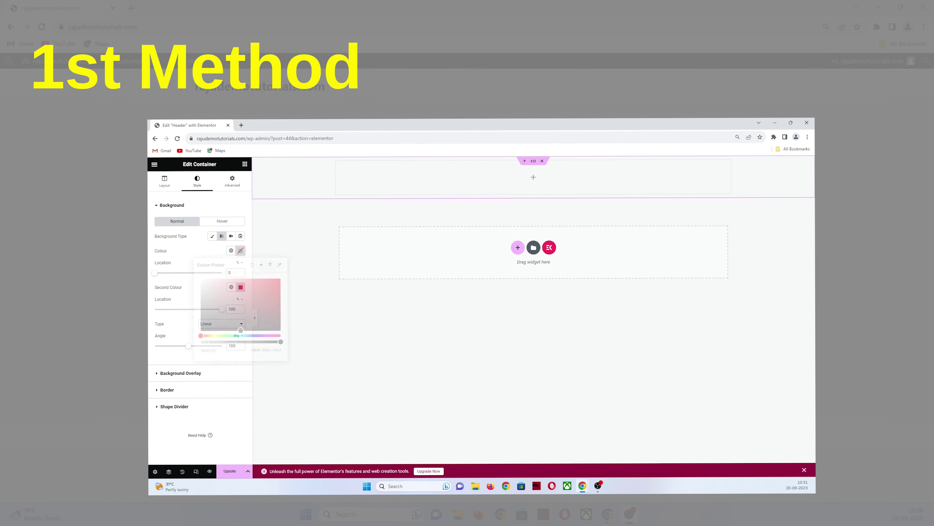
{"action": "left_click_drag", "start_coordinate": [202, 336], "coordinate": [253, 336]}
{"action": "left_click", "coordinate": [270, 295]}
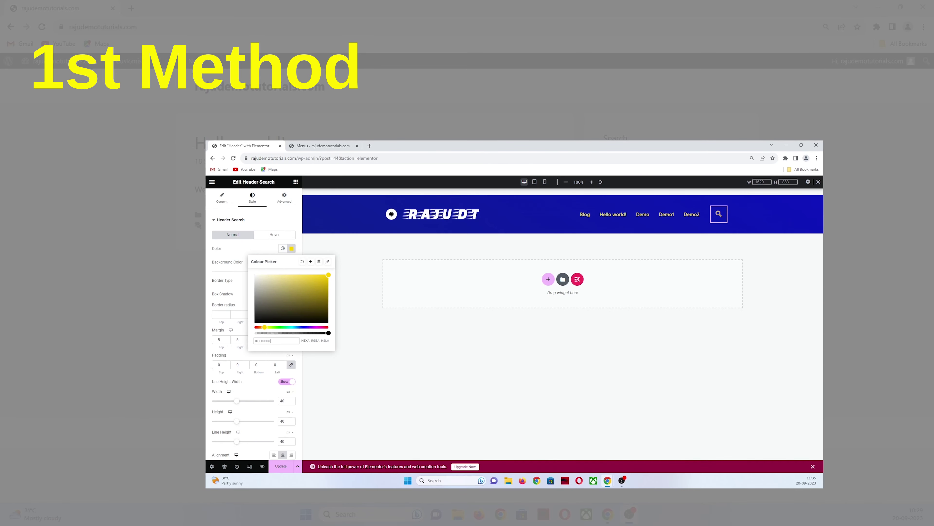
{"action": "key", "text": "Escape"}
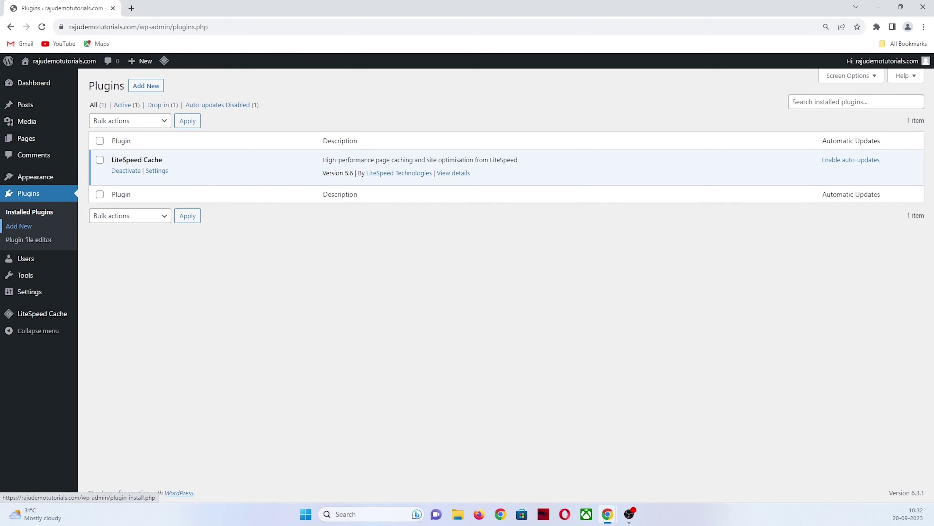
Step: Open the page for adding new plugins and search for "elementor"
{"action": "left_click", "coordinate": [43, 226]}
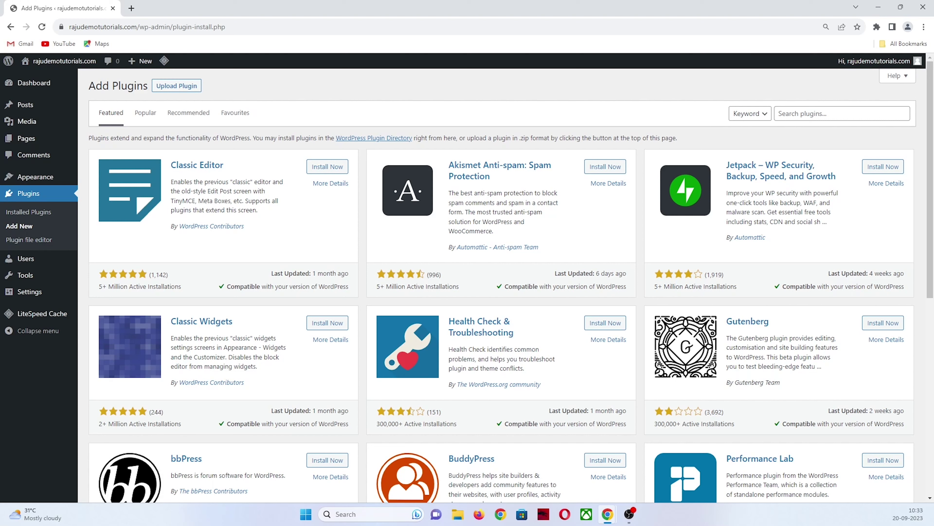
{"action": "left_click", "coordinate": [779, 114]}
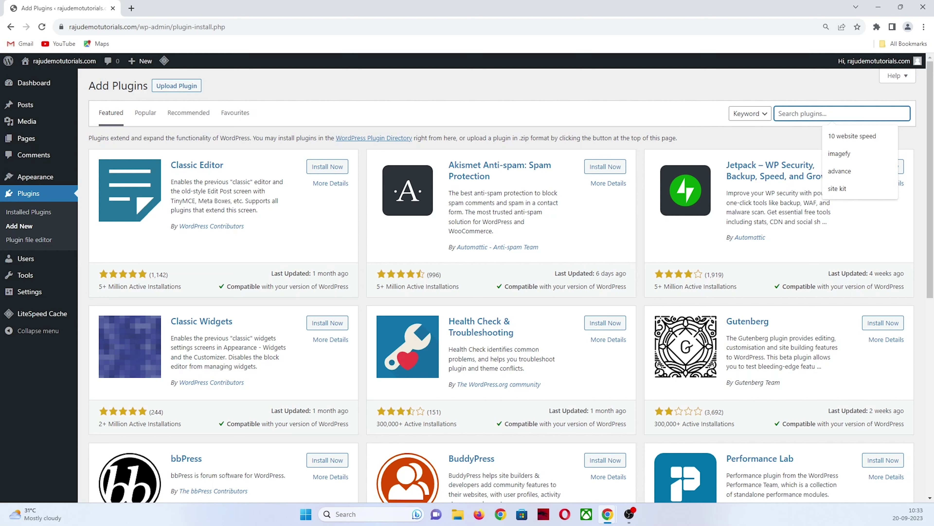
{"action": "type", "text": "elementro"}
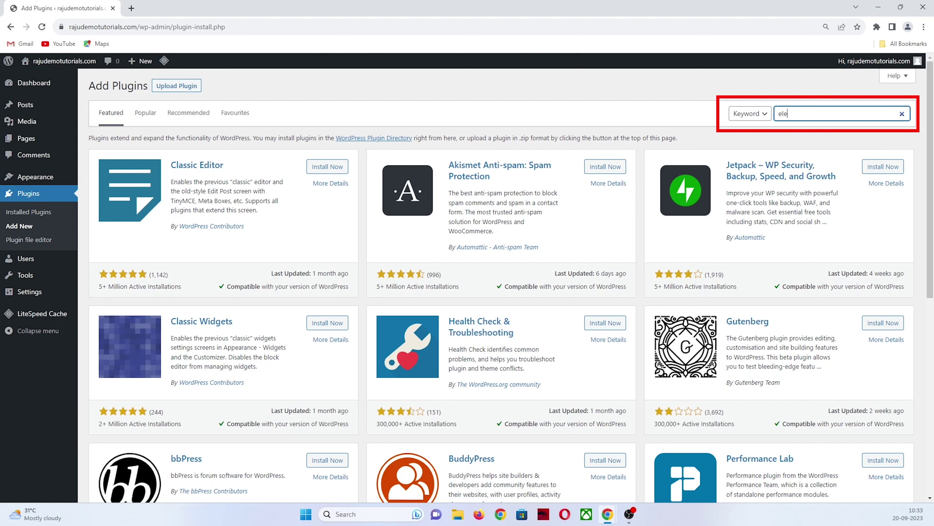
{"action": "key", "text": "BackSpace"}
{"action": "key", "text": "BackSpace"}
{"action": "type", "text": "or"}
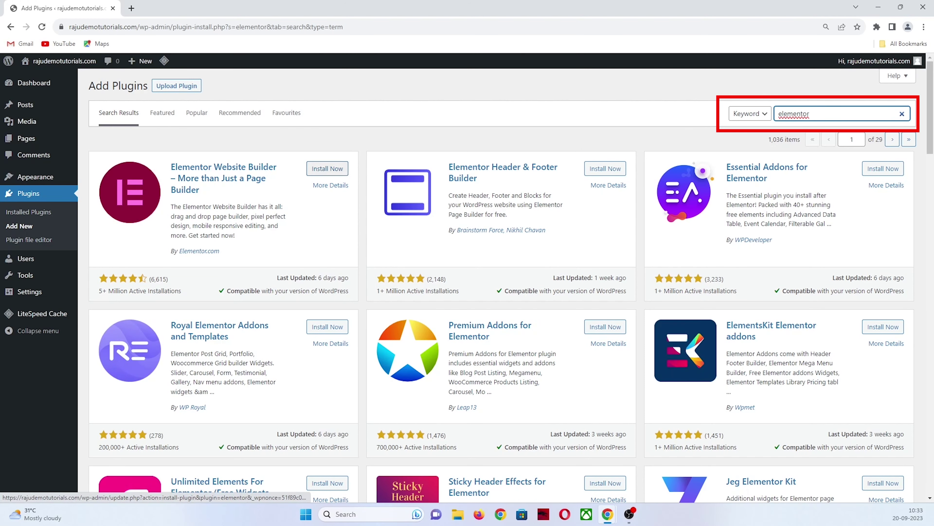
Step: Install and activate the Elementor Website Builder plugin, leaving its account setup wizard to return to the plugin search results
{"action": "left_click", "coordinate": [323, 168]}
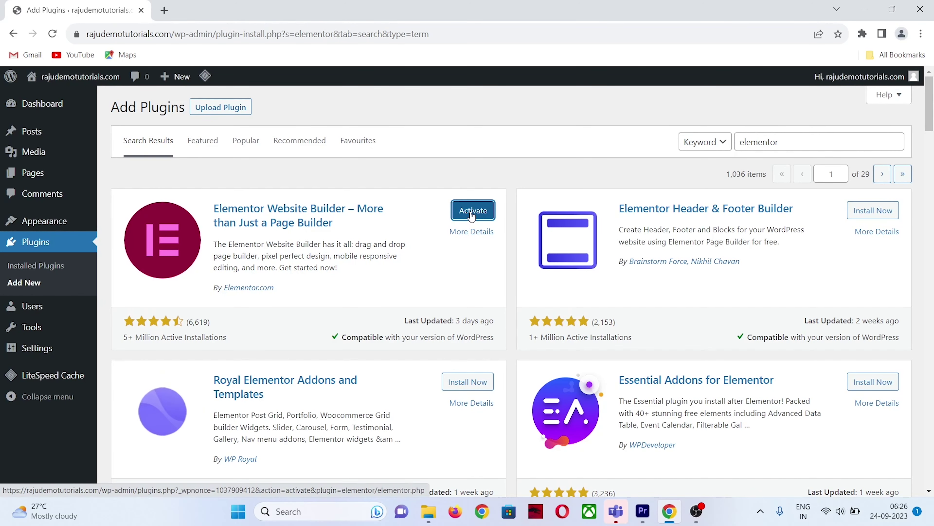
{"action": "left_click", "coordinate": [471, 212]}
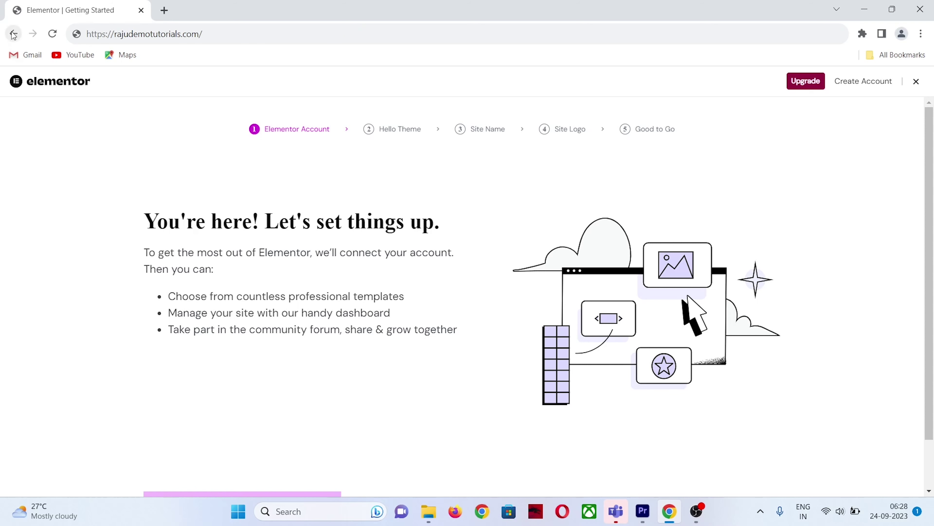
{"action": "left_click", "coordinate": [13, 34]}
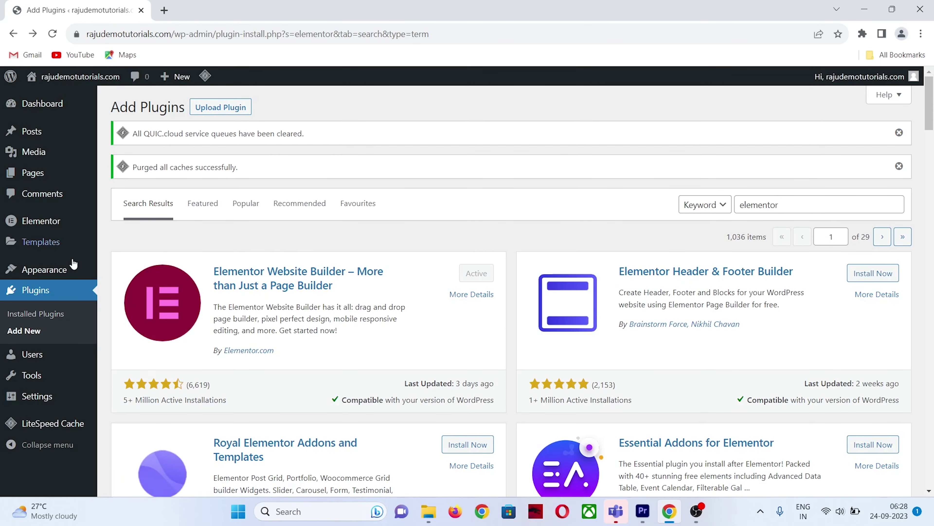
Step: Open the Features section of Elementor's settings
{"action": "scroll", "coordinate": [73, 264], "scroll_direction": "down", "scroll_amount": 1}
{"action": "scroll", "coordinate": [54, 257], "scroll_direction": "down", "scroll_amount": 3}
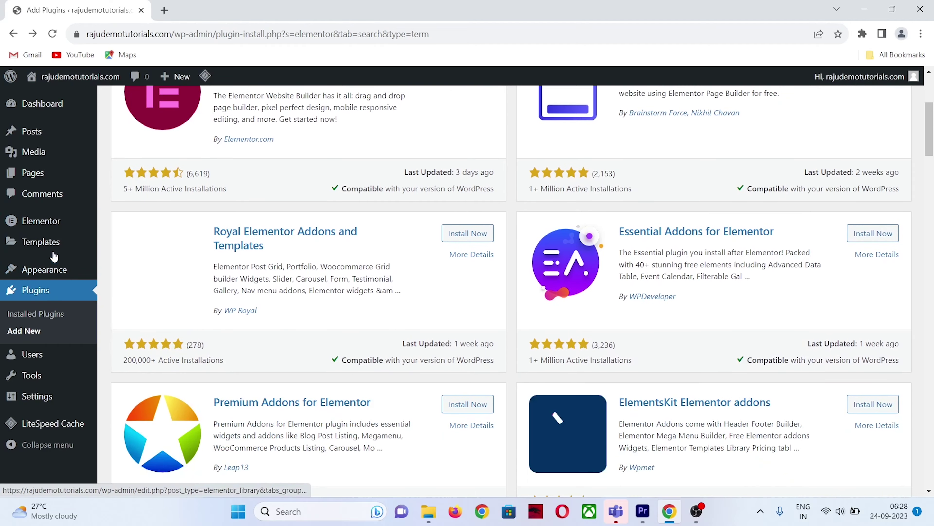
{"action": "mouse_move", "coordinate": [47, 227]}
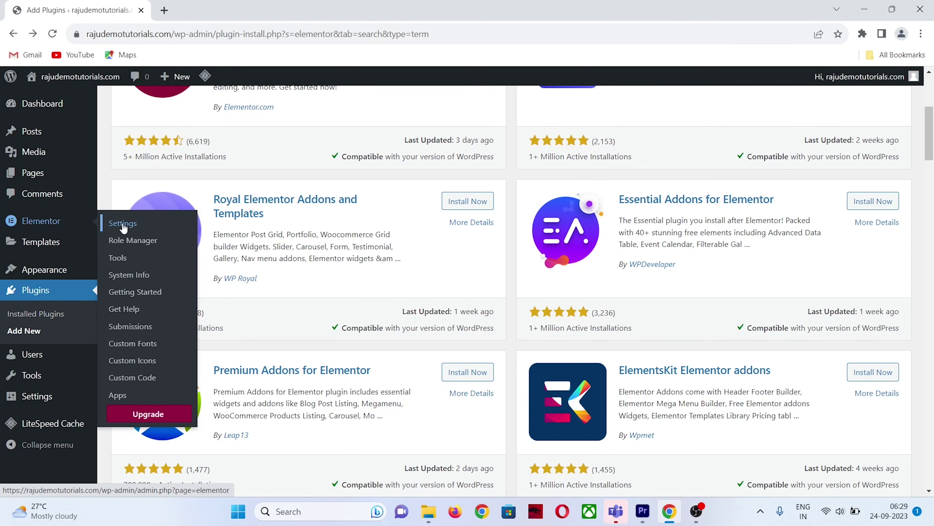
{"action": "left_click", "coordinate": [125, 225]}
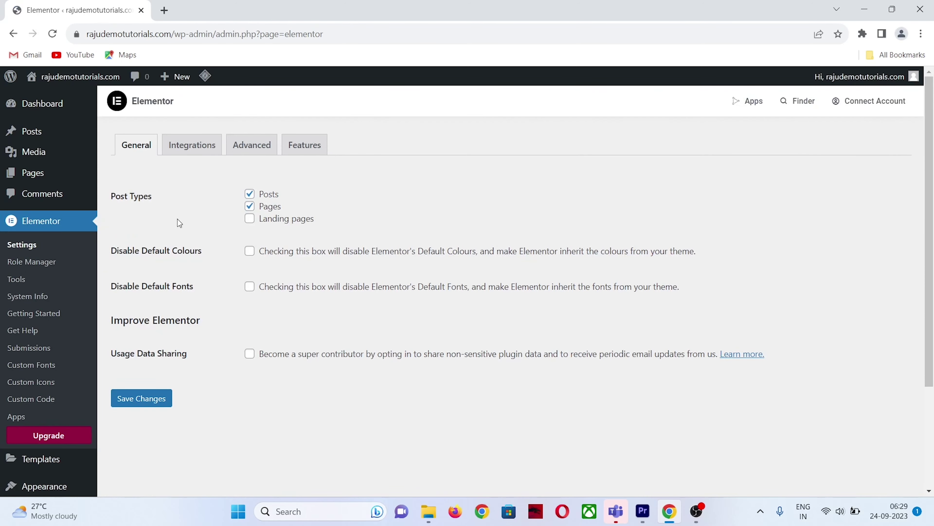
{"action": "left_click", "coordinate": [300, 156]}
Step: Set Elementor's Flexbox Container feature to Active and save the changes
{"action": "scroll", "coordinate": [322, 187], "scroll_direction": "down", "scroll_amount": 8}
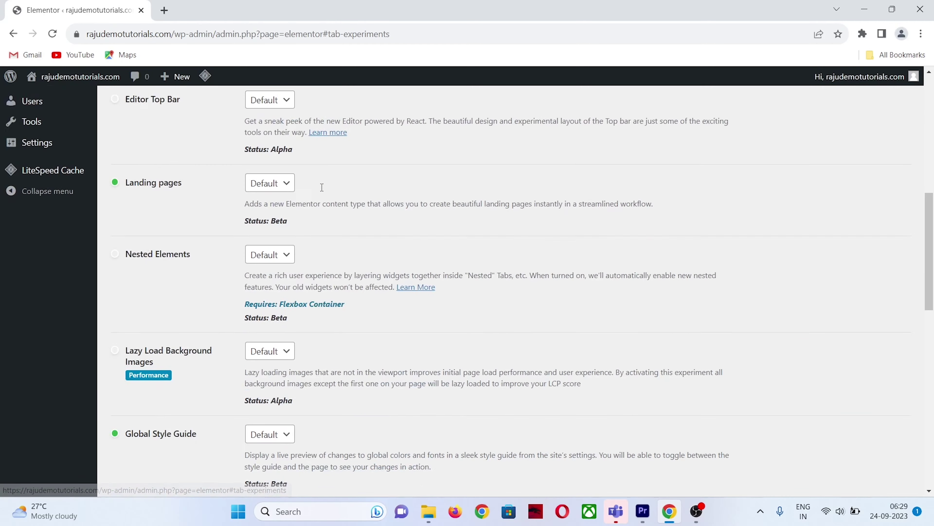
{"action": "scroll", "coordinate": [322, 188], "scroll_direction": "down", "scroll_amount": 2}
{"action": "scroll", "coordinate": [321, 186], "scroll_direction": "down", "scroll_amount": 8}
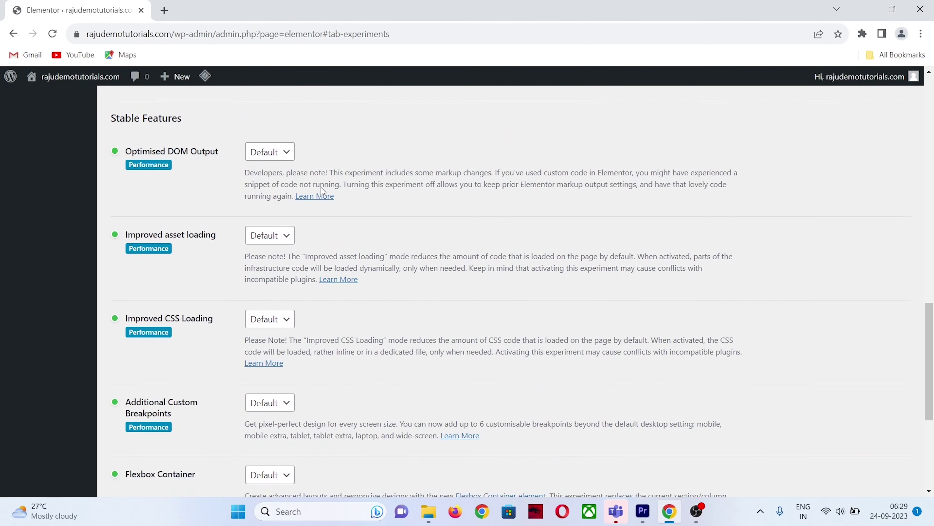
{"action": "scroll", "coordinate": [321, 187], "scroll_direction": "down", "scroll_amount": 5}
{"action": "scroll", "coordinate": [321, 187], "scroll_direction": "up", "scroll_amount": 1}
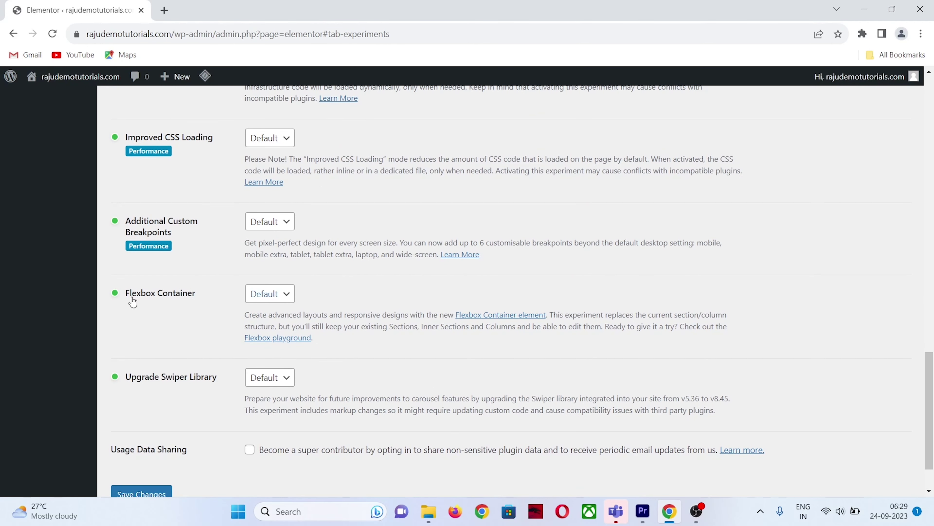
{"action": "left_click_drag", "start_coordinate": [128, 294], "coordinate": [200, 293]}
{"action": "left_click", "coordinate": [214, 298]}
{"action": "left_click", "coordinate": [270, 294]}
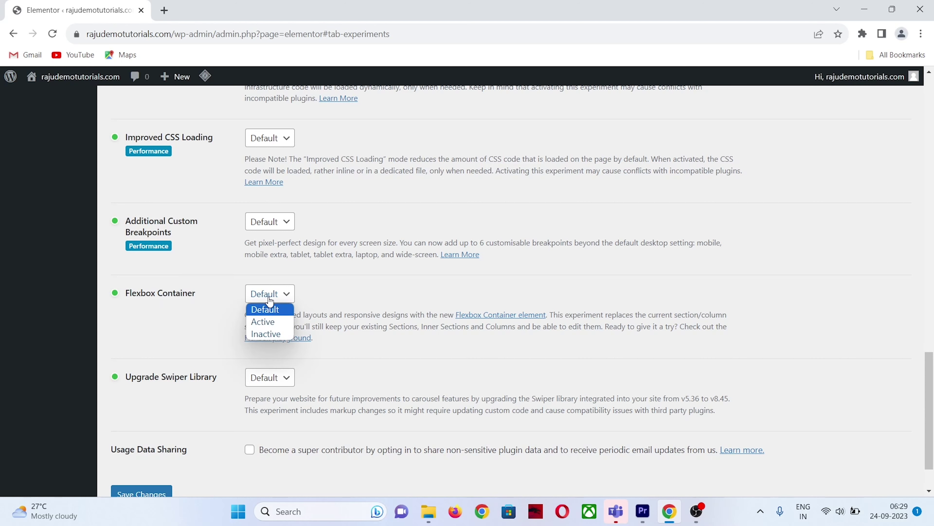
{"action": "left_click", "coordinate": [263, 322]}
{"action": "scroll", "coordinate": [227, 309], "scroll_direction": "down", "scroll_amount": 2}
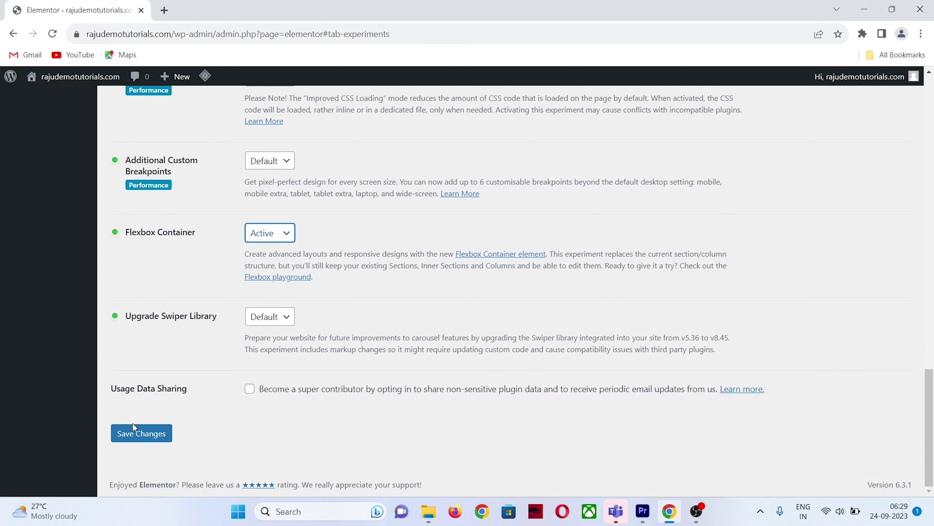
{"action": "left_click", "coordinate": [137, 435]}
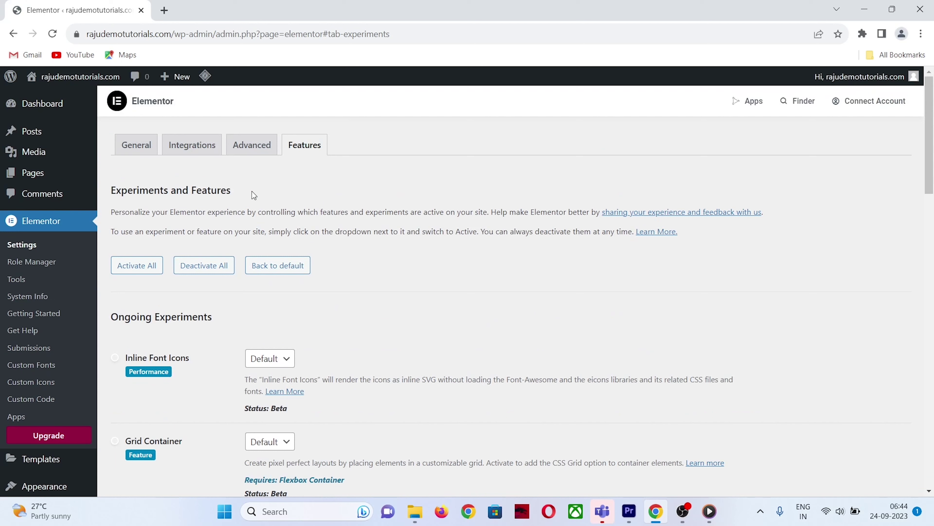
Step: Set Enable Unfiltered File Uploads to Enable in Elementor's advanced settings and save the changes
{"action": "left_click", "coordinate": [251, 145]}
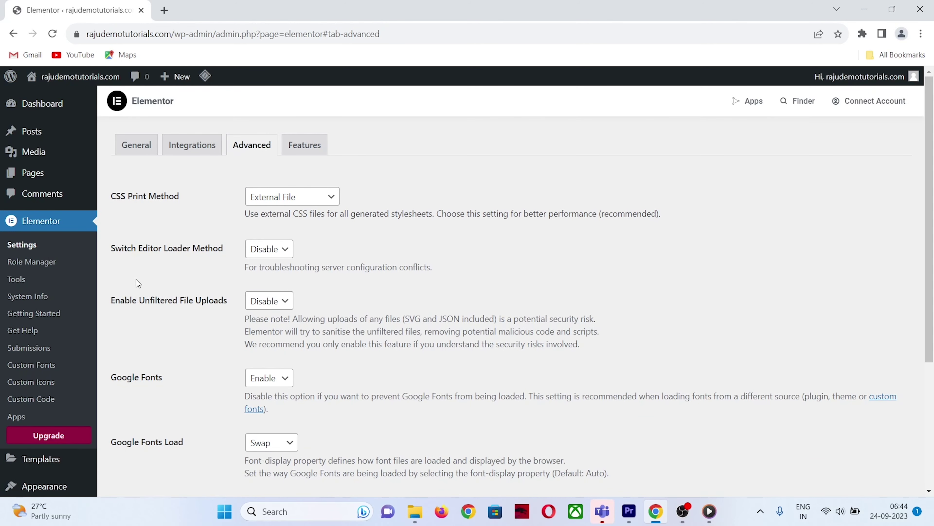
{"action": "left_click", "coordinate": [112, 300]}
{"action": "left_click_drag", "start_coordinate": [112, 300], "coordinate": [189, 289]}
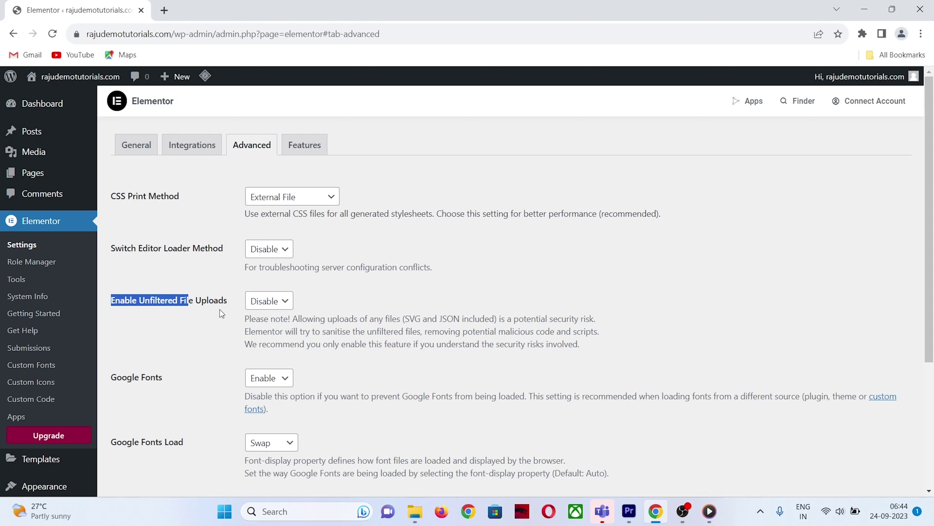
{"action": "left_click", "coordinate": [271, 302]}
{"action": "left_click", "coordinate": [265, 330]}
{"action": "scroll", "coordinate": [239, 345], "scroll_direction": "down", "scroll_amount": 5}
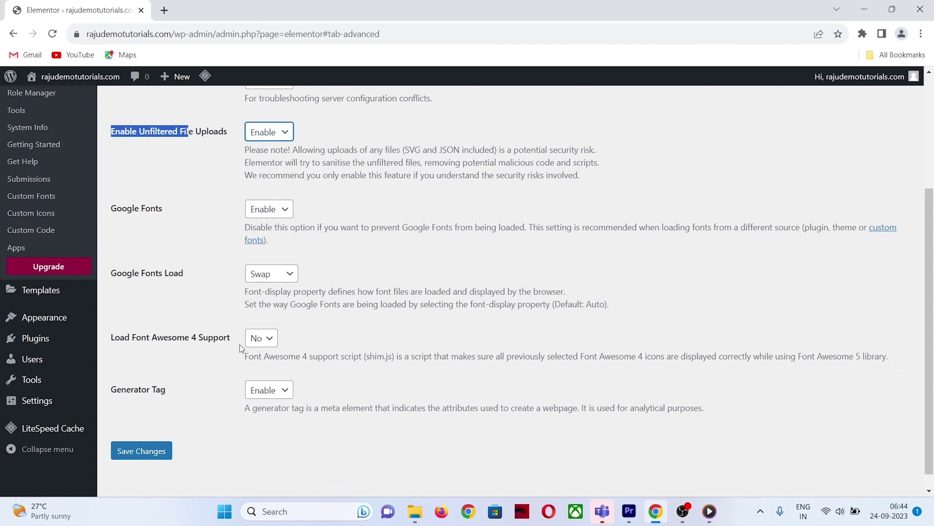
{"action": "left_click", "coordinate": [130, 433]}
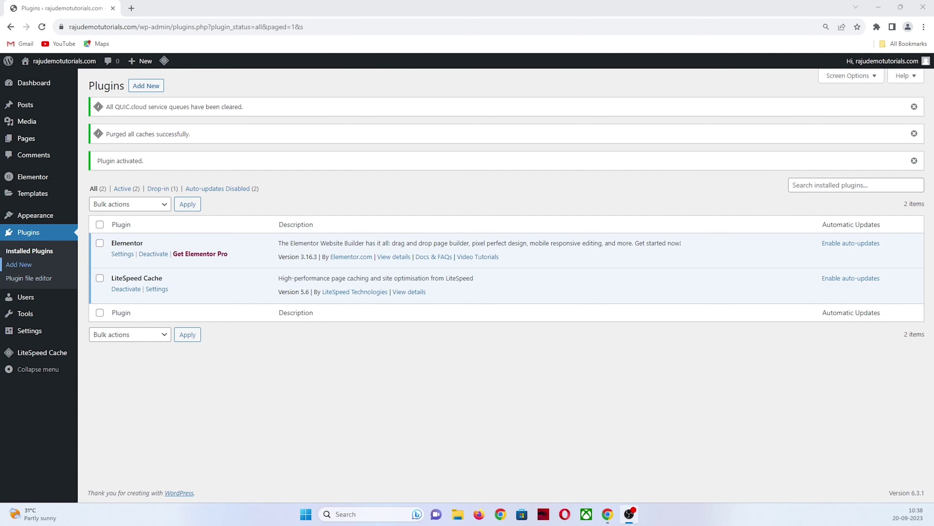
Step: Search the plugin directory for "elementskit" and install the ElementsKit Elementor addons plugin
{"action": "left_click", "coordinate": [53, 265]}
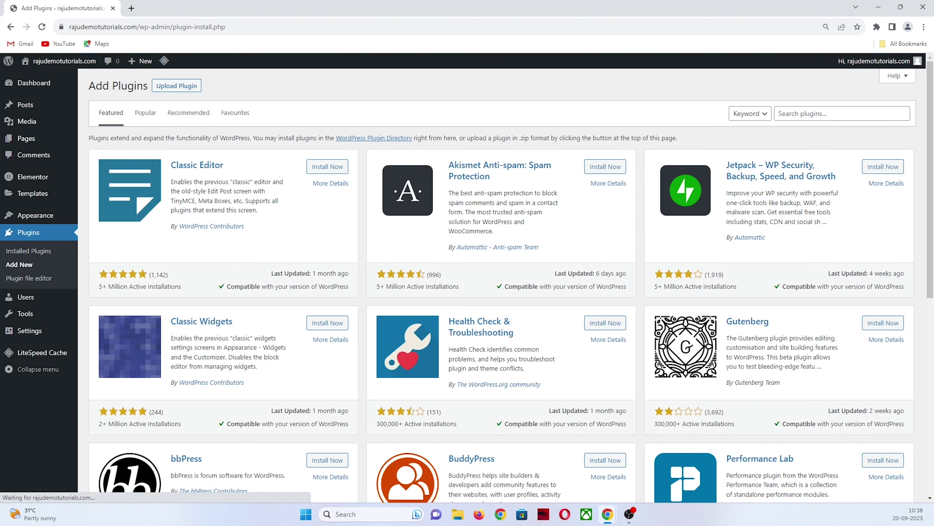
{"action": "left_click", "coordinate": [842, 113]}
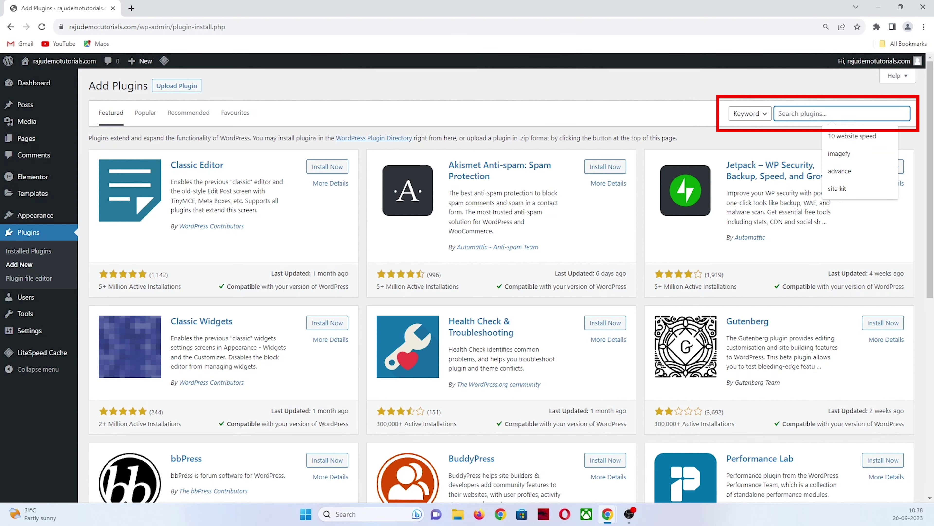
{"action": "type", "text": "elementskit"}
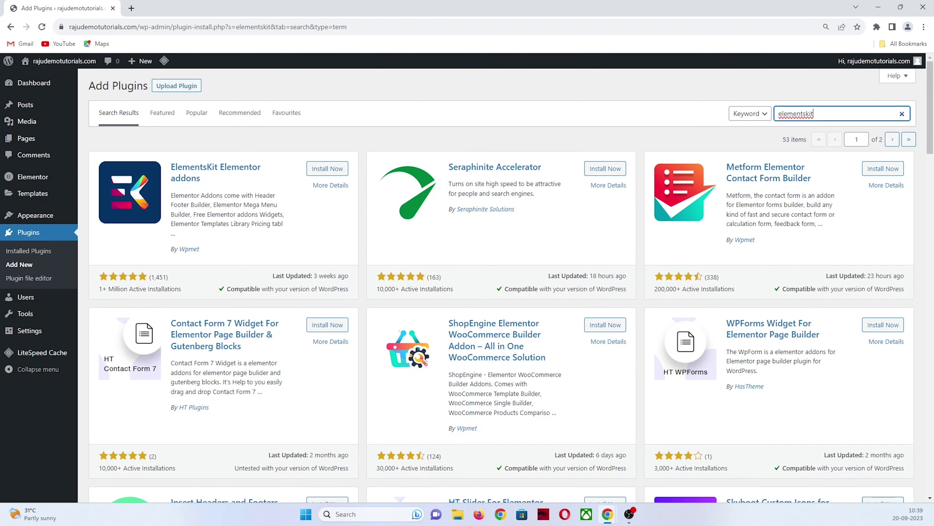
{"action": "left_click", "coordinate": [327, 168]}
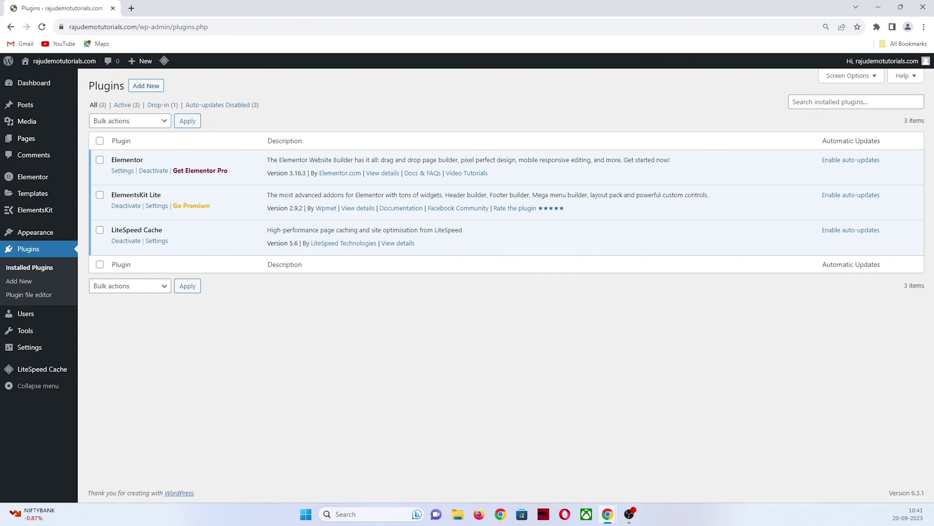
Step: Open the Header Footer page of the ElementsKit plugin
{"action": "mouse_move", "coordinate": [35, 209]}
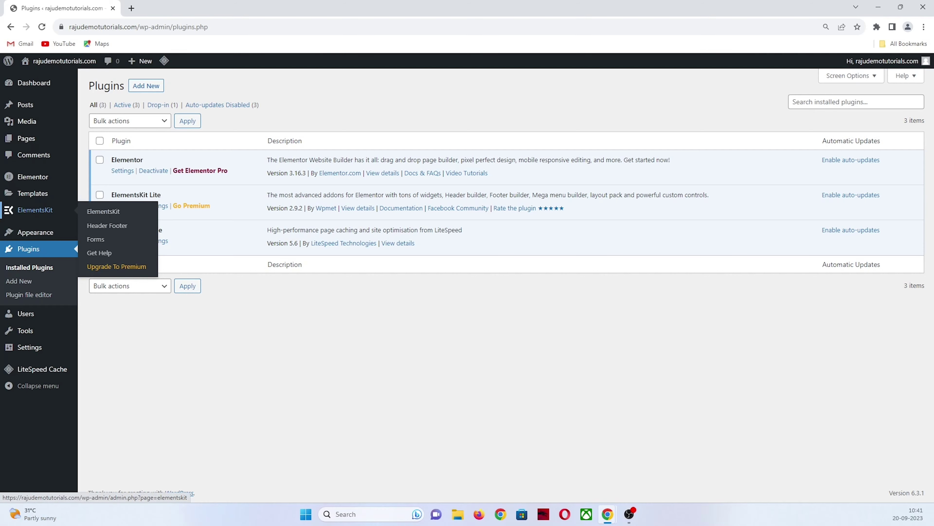
{"action": "left_click", "coordinate": [107, 225]}
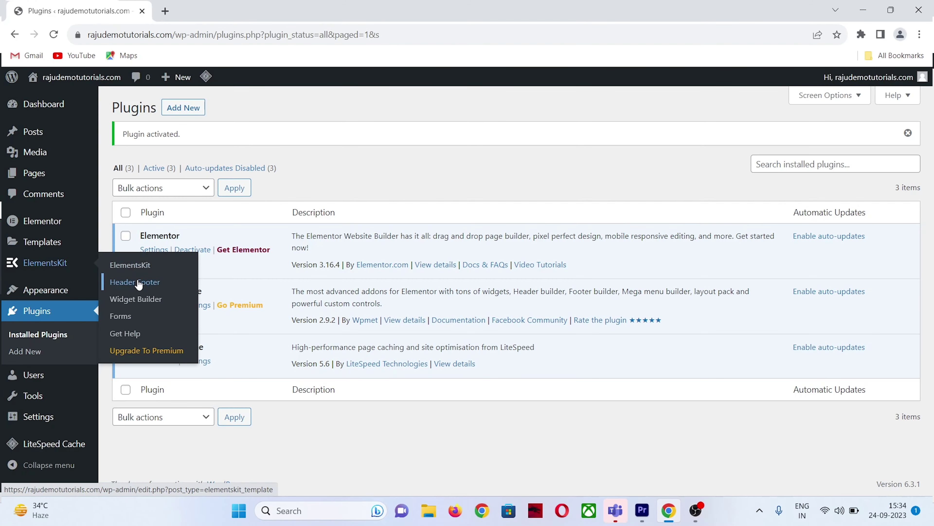
{"action": "left_click", "coordinate": [138, 282]}
Step: Go through the ElementsKit setup wizard with the Basic (Recommended) configuration, leaving the sign-up email empty
{"action": "scroll", "coordinate": [154, 279], "scroll_direction": "down", "scroll_amount": 1}
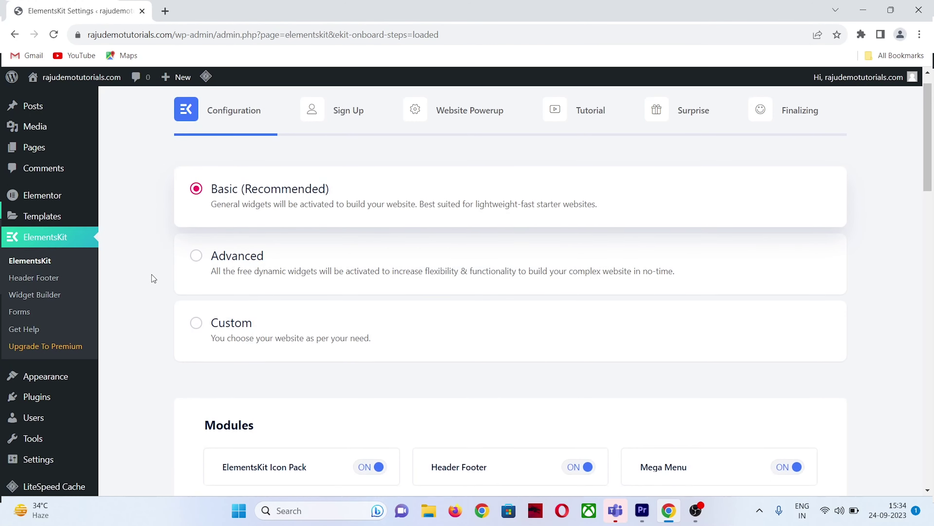
{"action": "scroll", "coordinate": [152, 275], "scroll_direction": "down", "scroll_amount": 2}
{"action": "scroll", "coordinate": [152, 275], "scroll_direction": "up", "scroll_amount": 3}
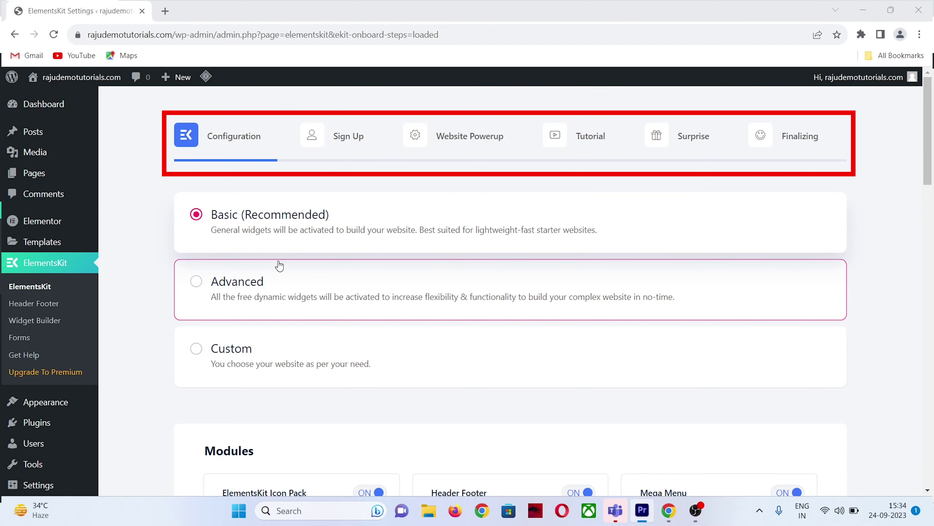
{"action": "scroll", "coordinate": [499, 312], "scroll_direction": "down", "scroll_amount": 15}
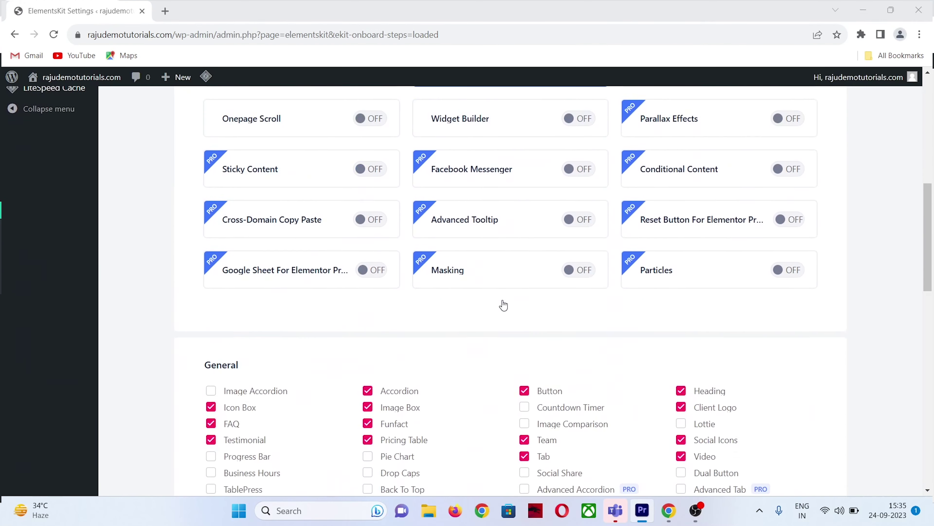
{"action": "left_click", "coordinate": [797, 420]}
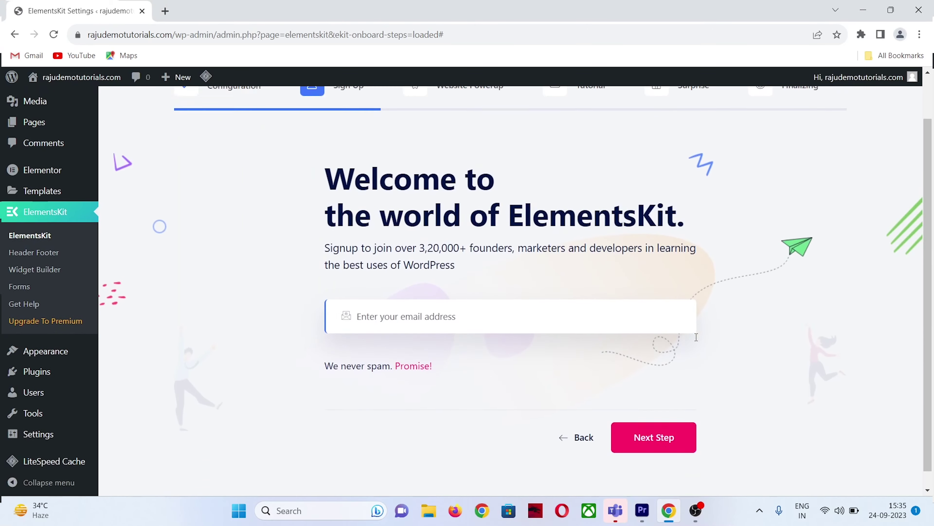
{"action": "left_click", "coordinate": [653, 436]}
{"action": "left_click", "coordinate": [755, 432]}
{"action": "scroll", "coordinate": [744, 420], "scroll_direction": "down", "scroll_amount": 5}
{"action": "left_click", "coordinate": [744, 420]}
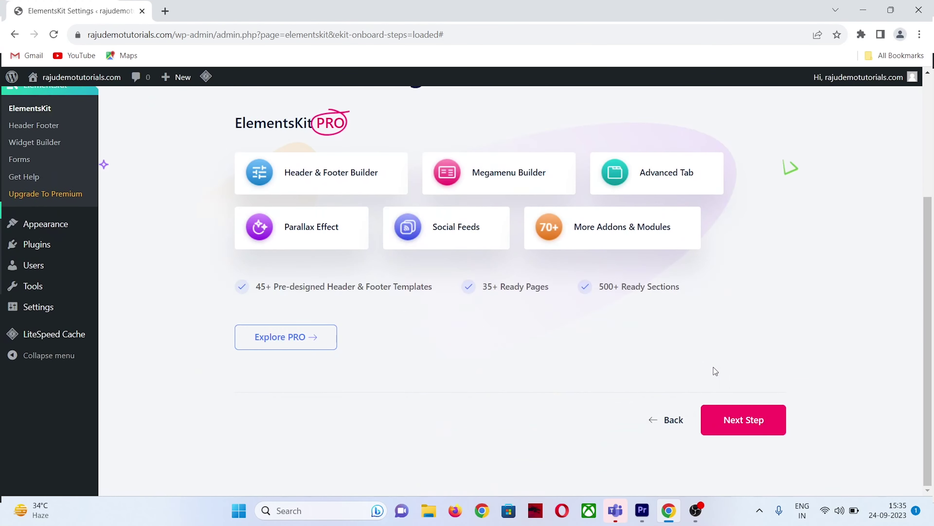
{"action": "left_click", "coordinate": [726, 420]}
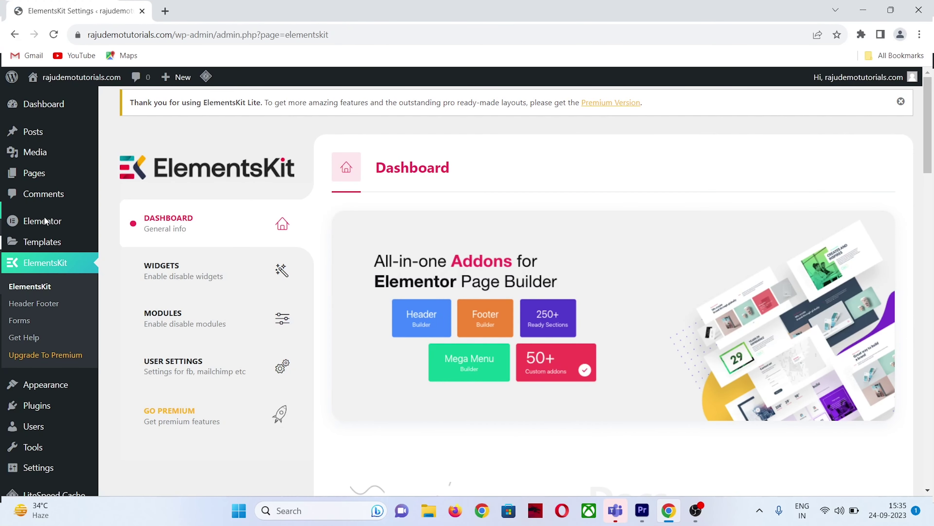
Step: Start a new ElementsKit header/footer template titled "Header" with the type set to Header
{"action": "left_click", "coordinate": [30, 303]}
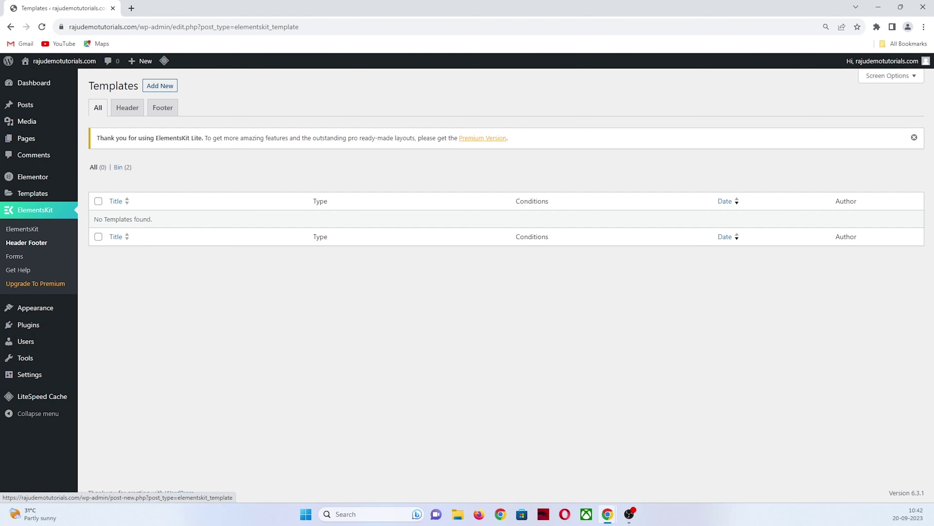
{"action": "left_click", "coordinate": [160, 86]}
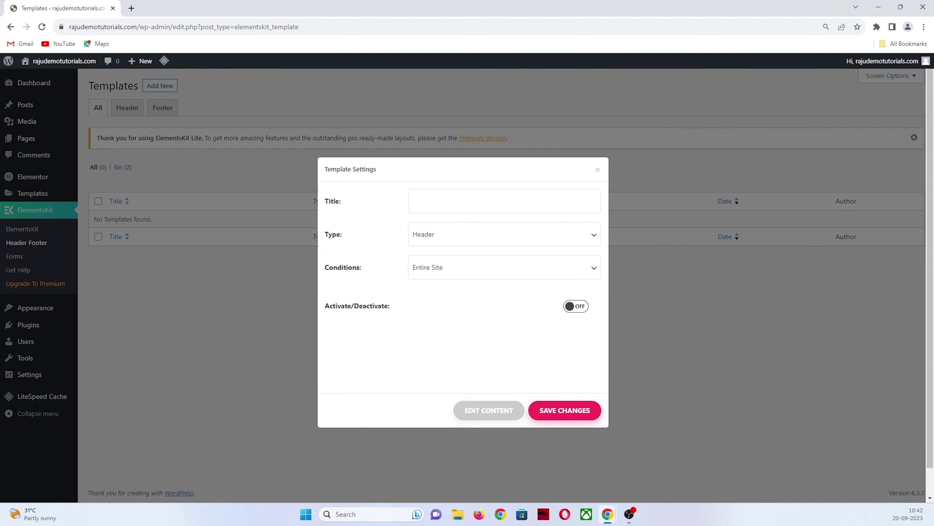
{"action": "key", "text": "Return"}
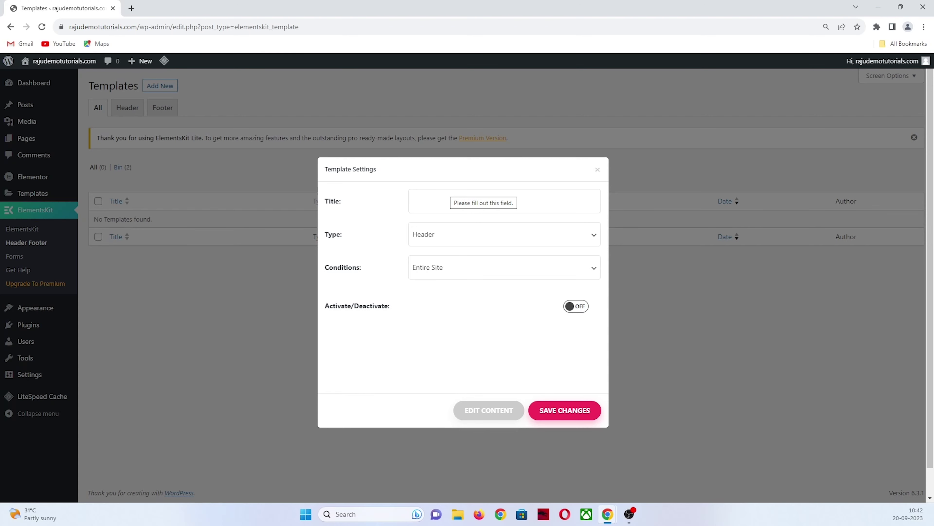
{"action": "type", "text": "Header"}
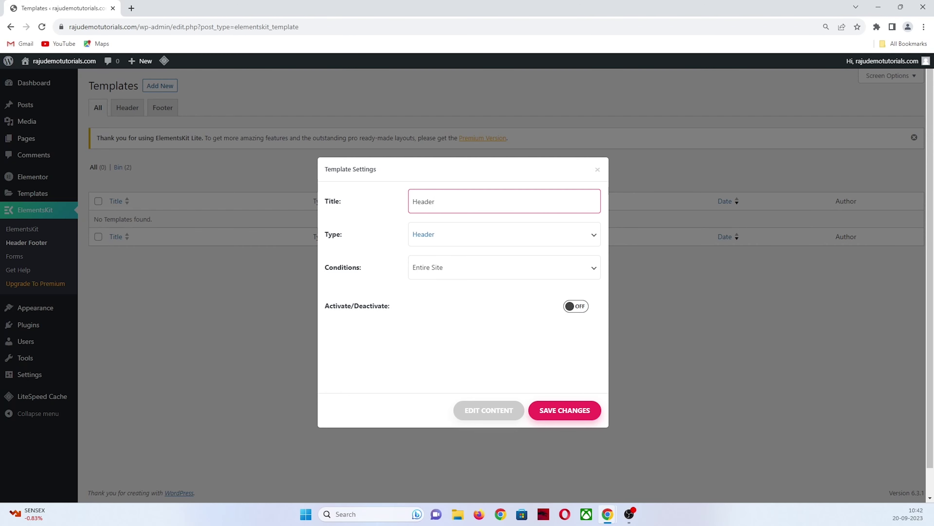
{"action": "left_click", "coordinate": [504, 234]}
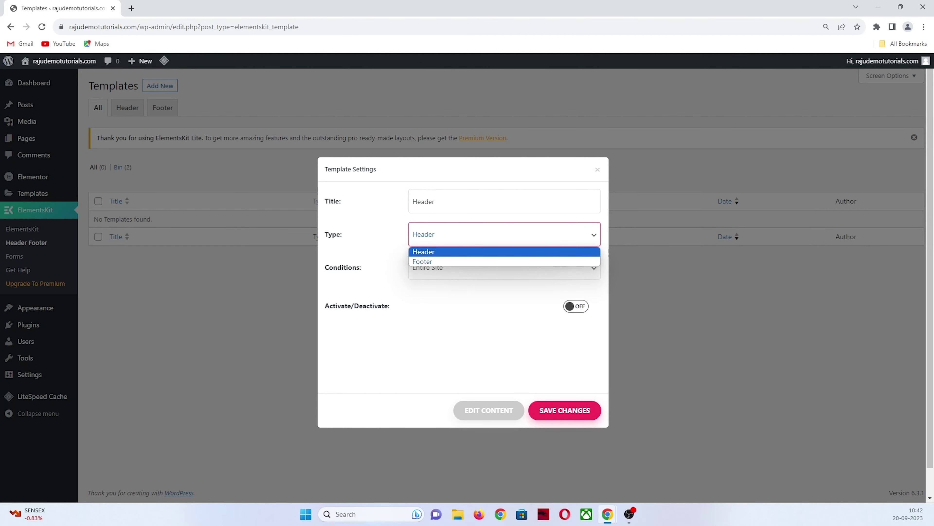
{"action": "key", "text": "Return"}
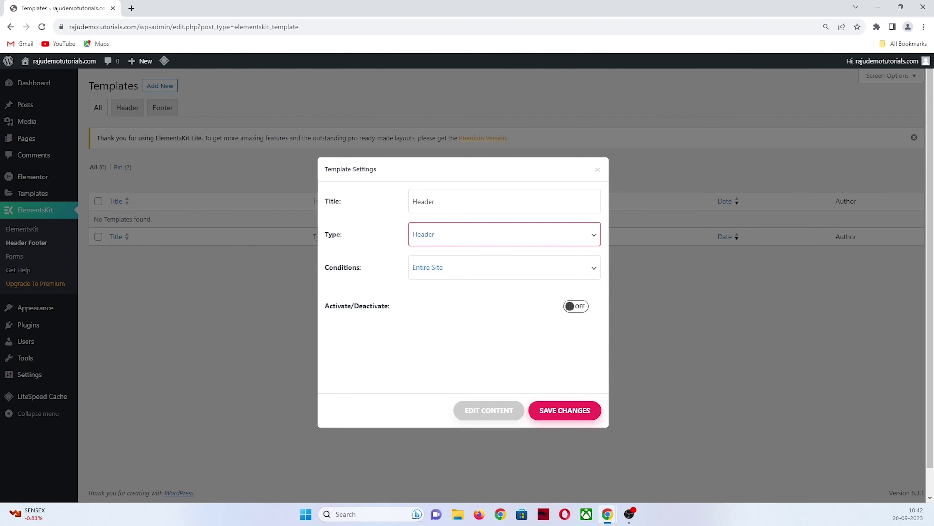
{"action": "key", "text": "space"}
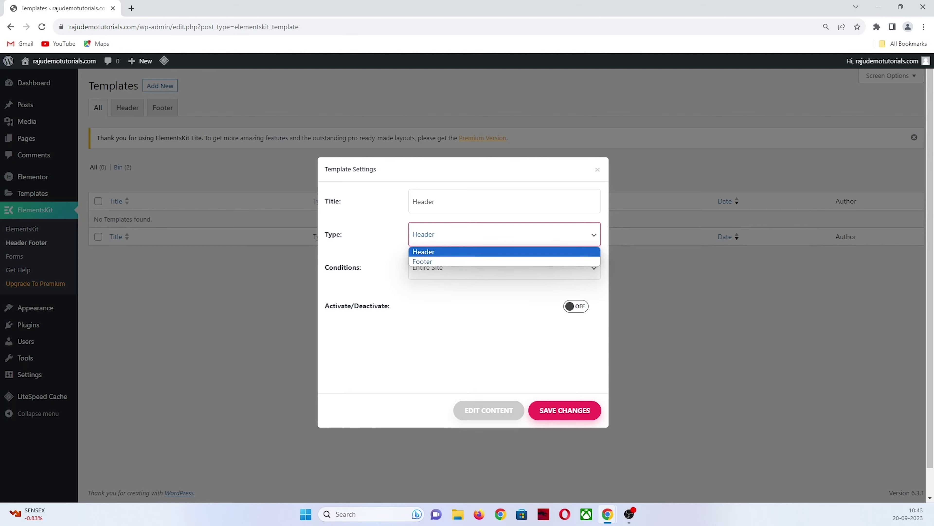
{"action": "key", "text": "Return"}
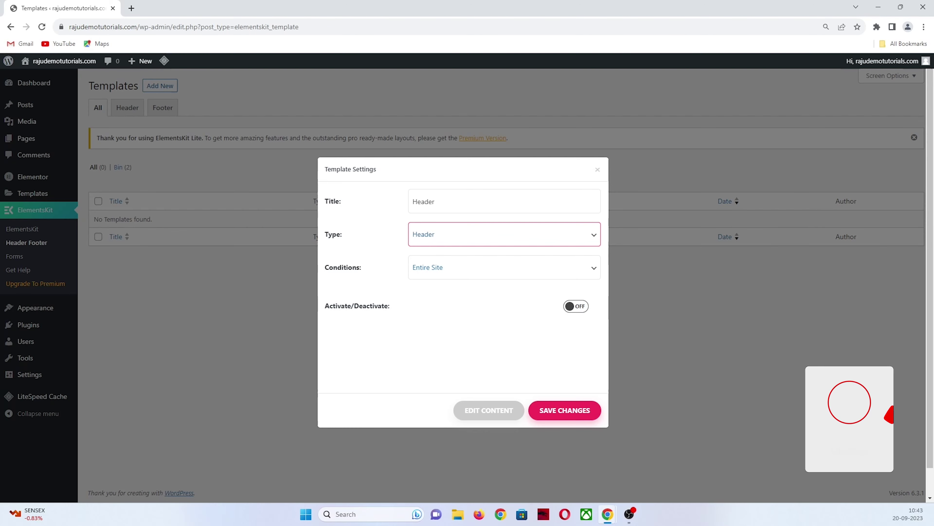
Step: Set the template's condition to Entire Site and save the template settings
{"action": "left_click", "coordinate": [504, 267]}
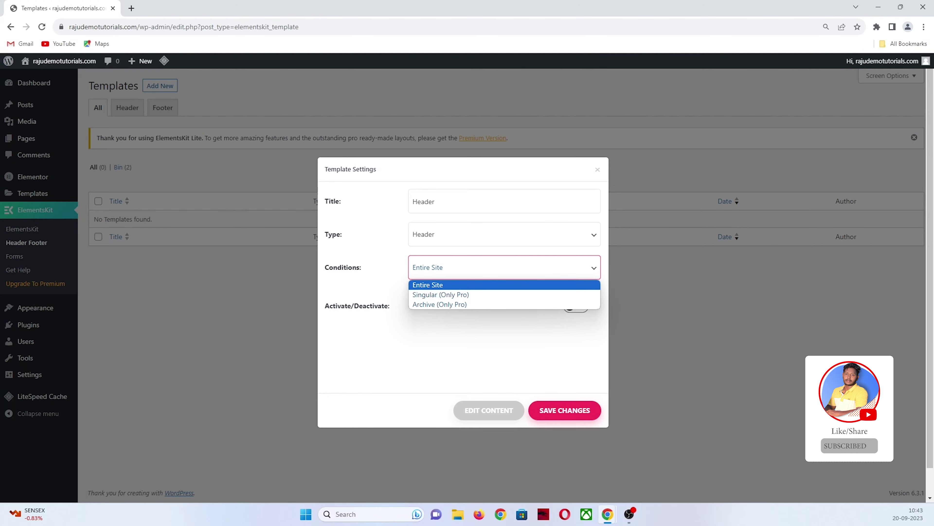
{"action": "key", "text": "Return"}
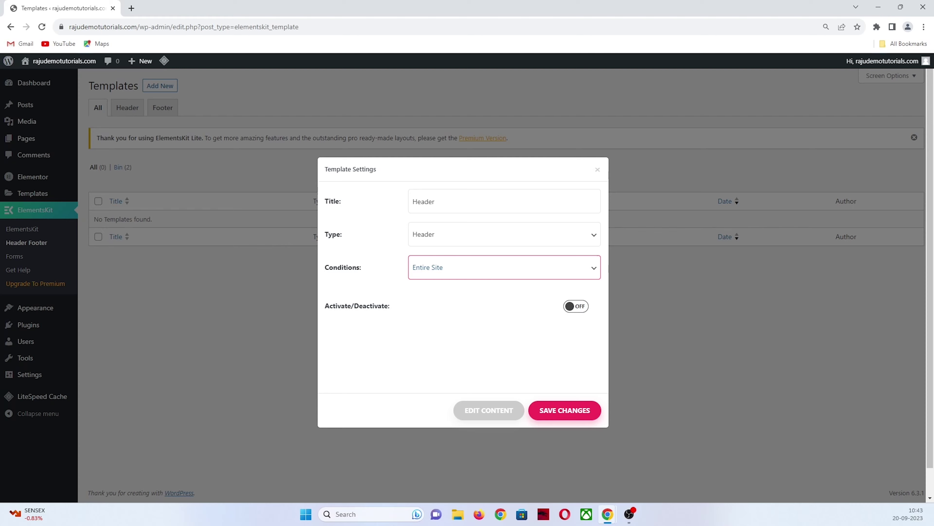
{"action": "key", "text": "alt+Down"}
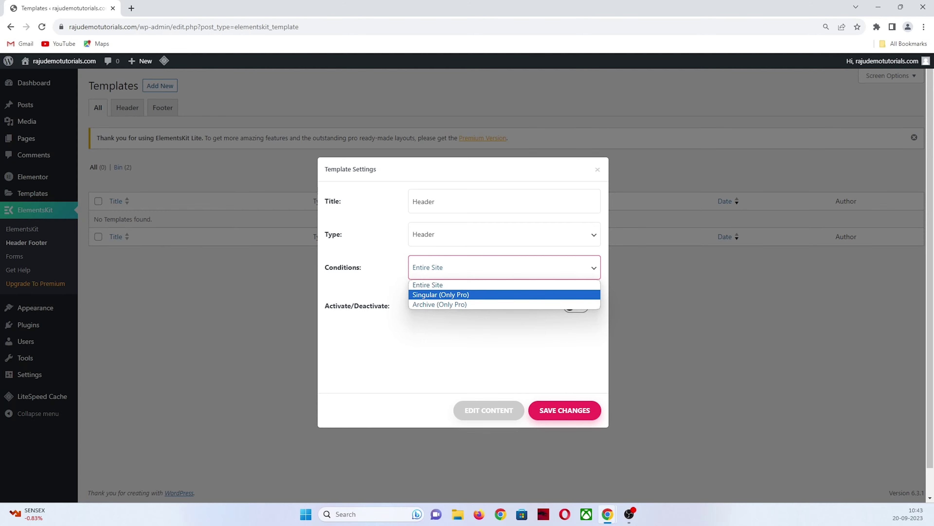
{"action": "key", "text": "Up"}
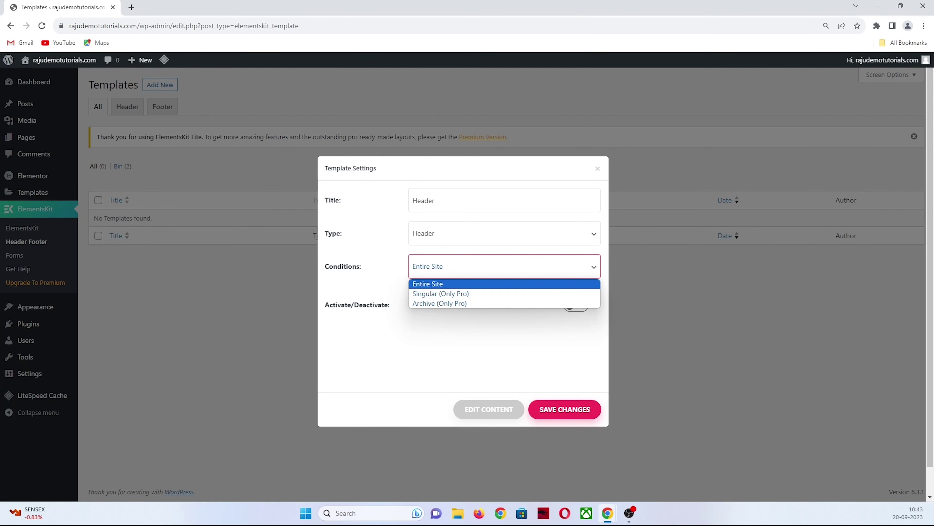
{"action": "key", "text": "Return"}
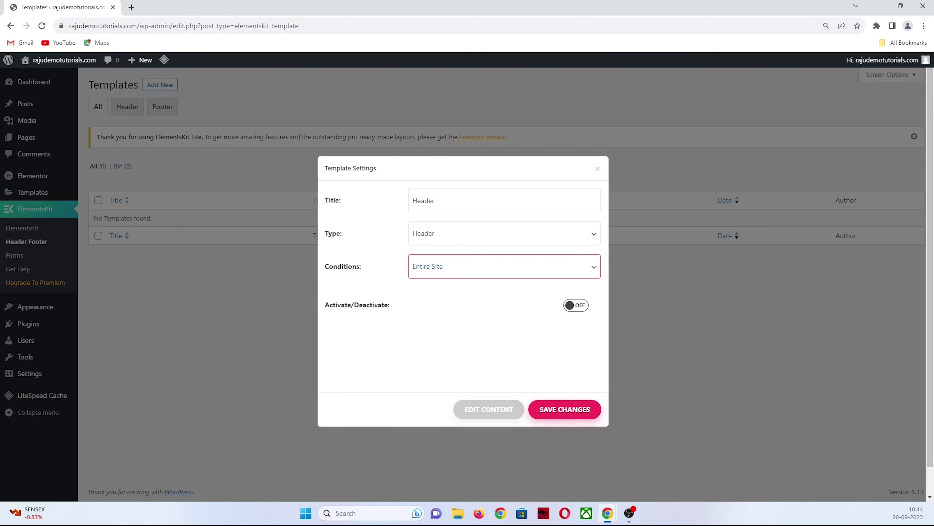
{"action": "left_click", "coordinate": [580, 416]}
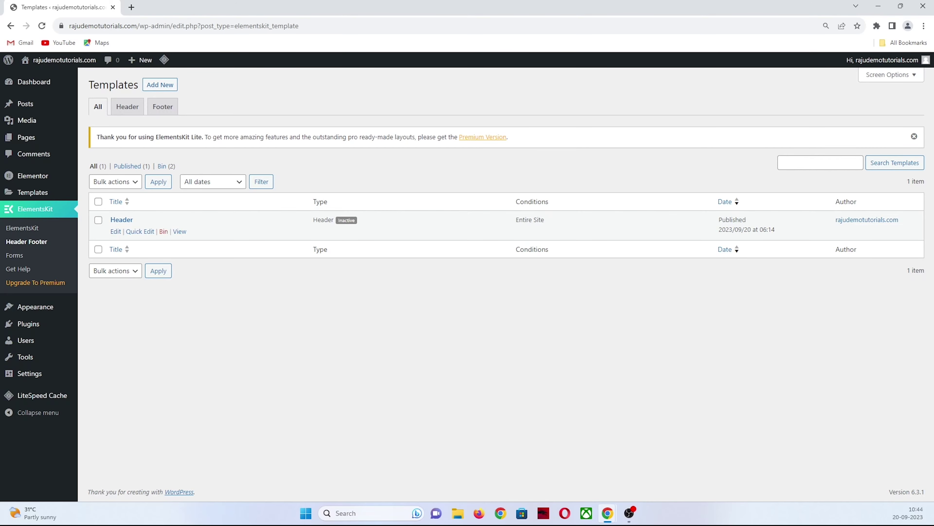
Step: Open the Header template's content in the Elementor editor and look through the available widgets
{"action": "left_click", "coordinate": [117, 231]}
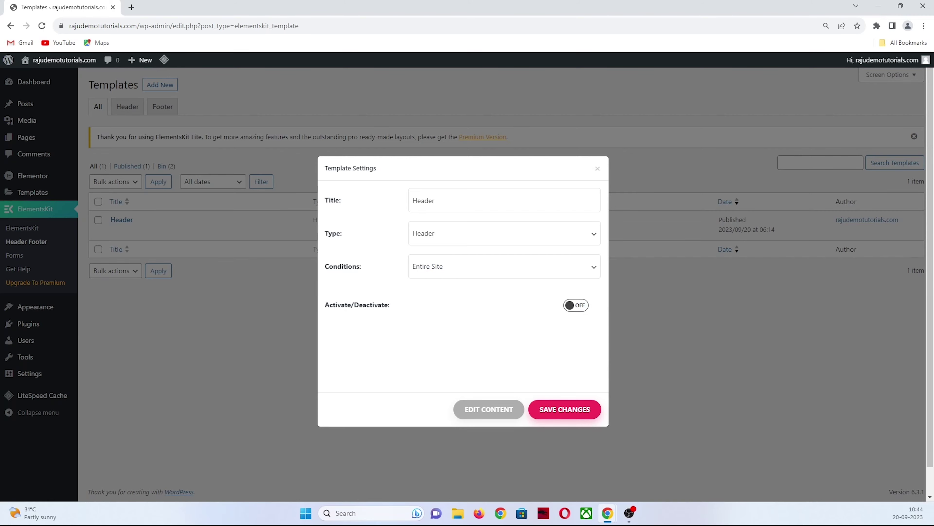
{"action": "left_click", "coordinate": [489, 409]}
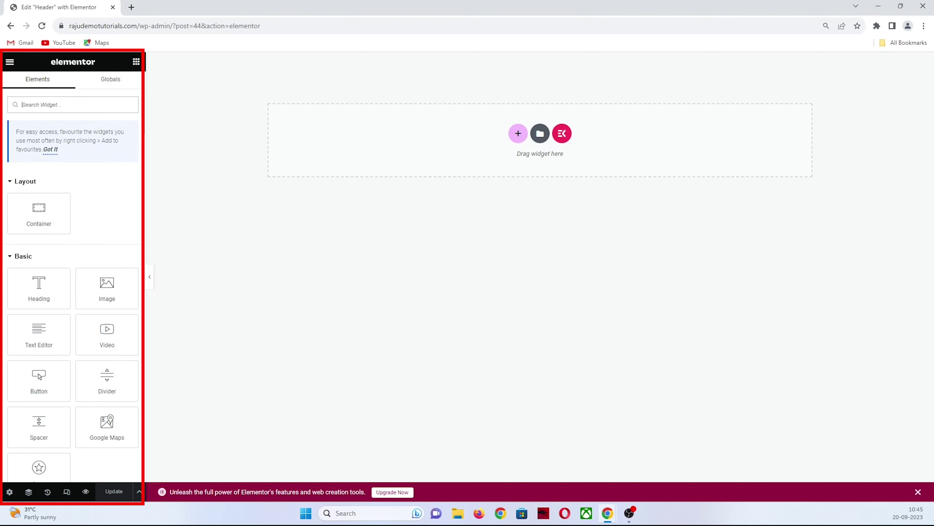
{"action": "scroll", "coordinate": [72, 276], "scroll_direction": "down", "scroll_amount": 15}
{"action": "scroll", "coordinate": [72, 276], "scroll_direction": "up", "scroll_amount": 15}
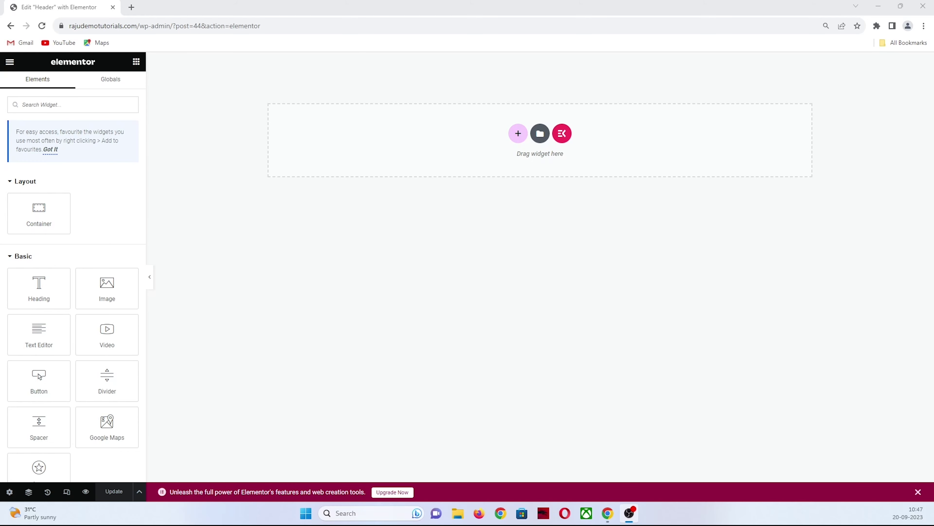
{"action": "left_click", "coordinate": [518, 133]}
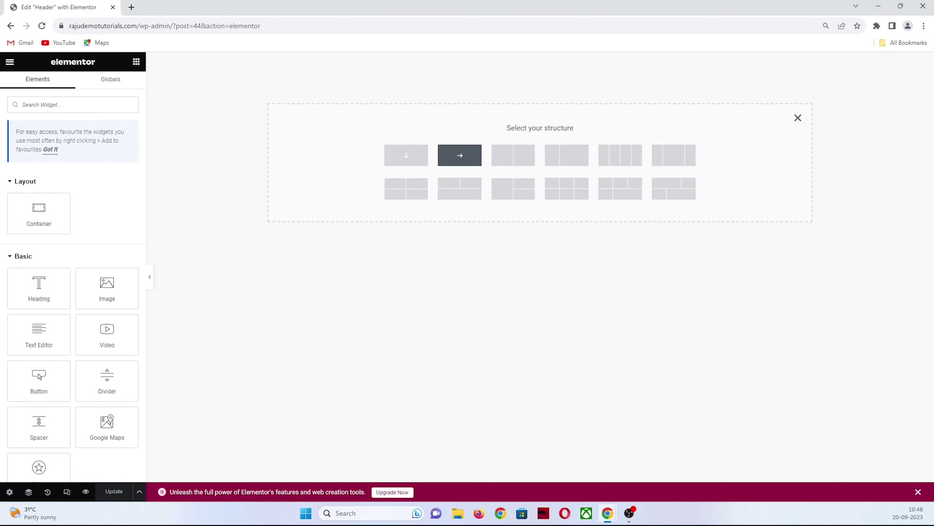
{"action": "left_click", "coordinate": [460, 154]}
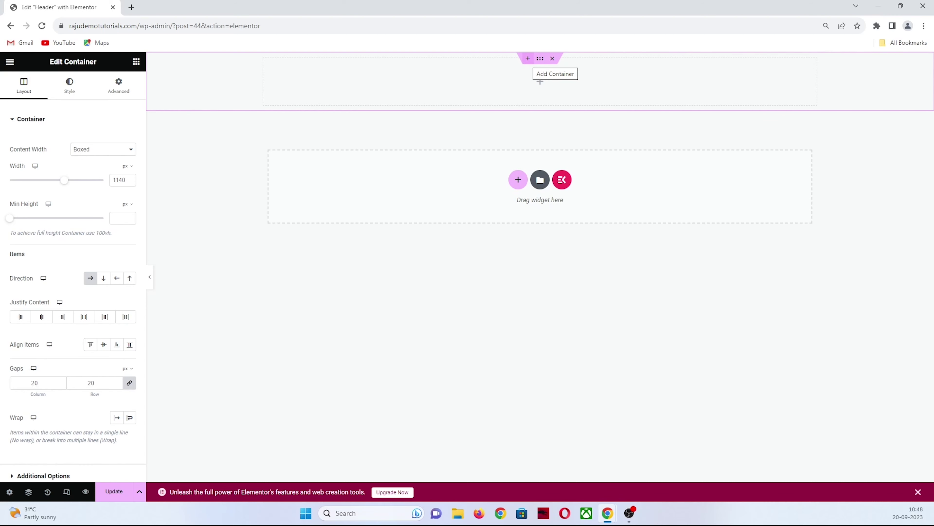
{"action": "left_click", "coordinate": [528, 58]}
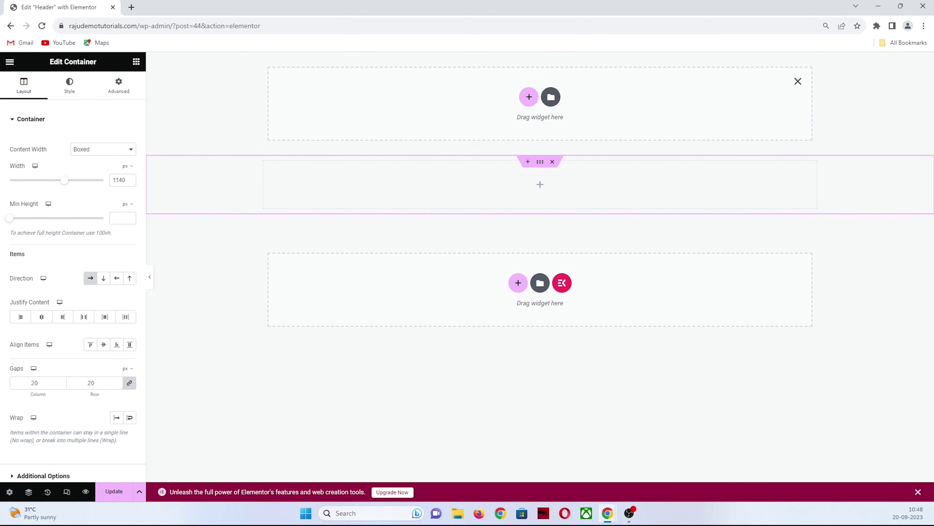
{"action": "key", "text": "Escape"}
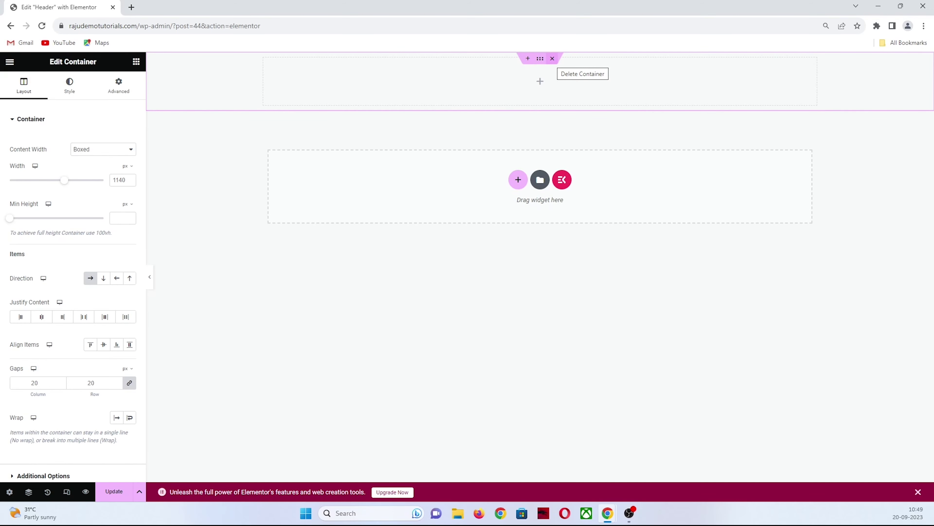
{"action": "left_click", "coordinate": [552, 58]}
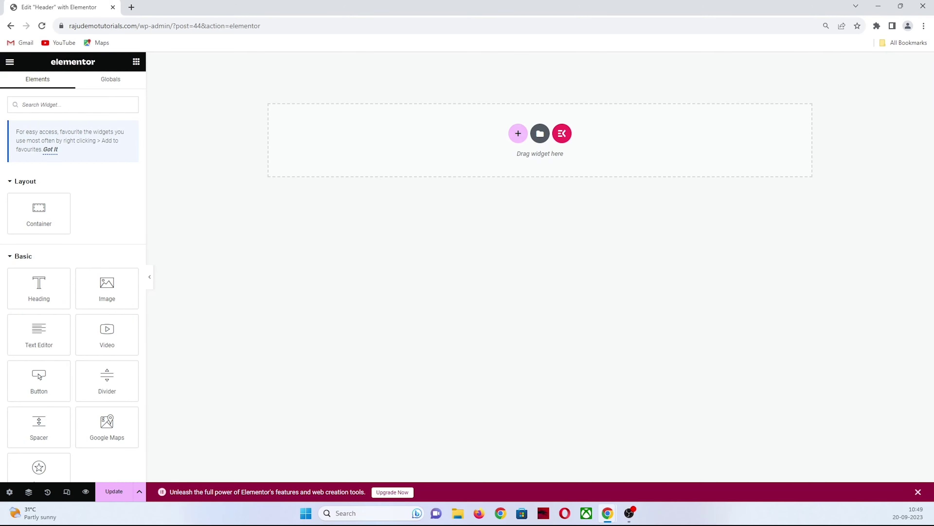
Step: Add a single row-direction container to the Header template and set its Align Items option to Centre
{"action": "left_click", "coordinate": [518, 133]}
{"action": "left_click", "coordinate": [460, 155]}
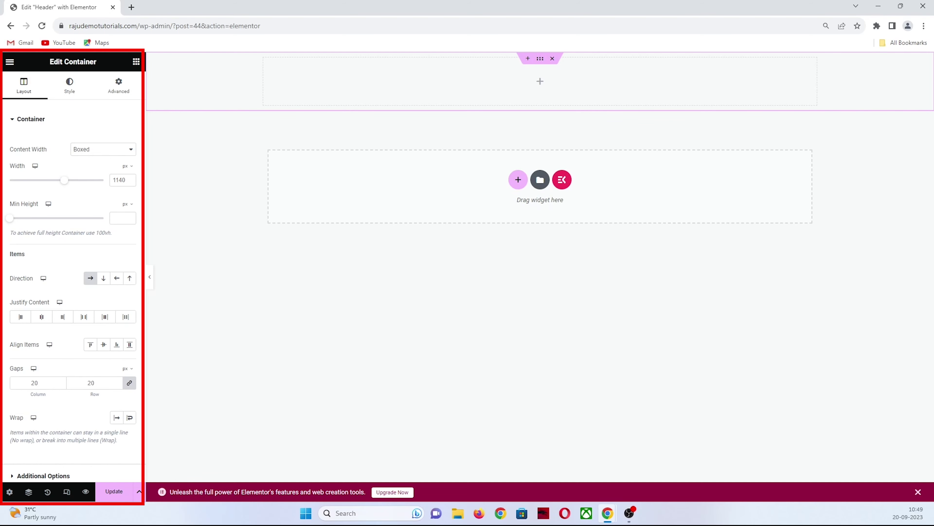
{"action": "scroll", "coordinate": [73, 276], "scroll_direction": "down", "scroll_amount": 2}
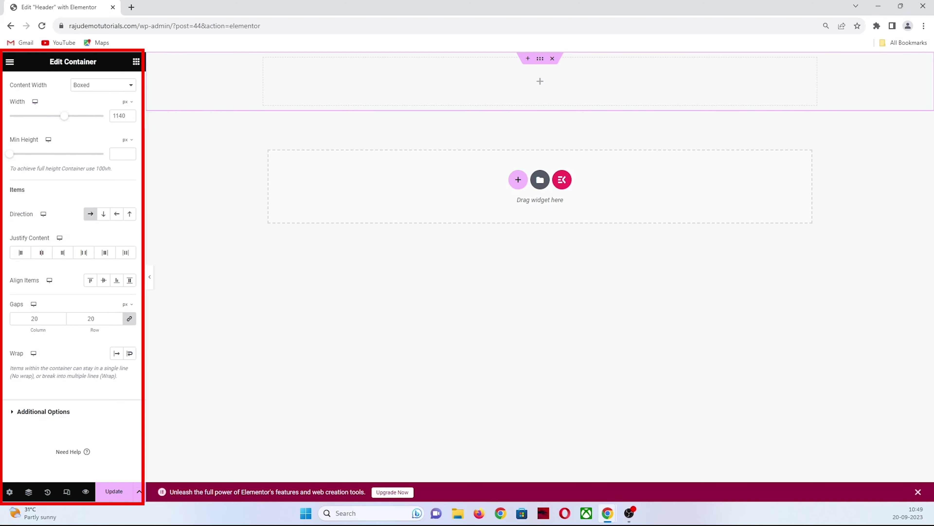
{"action": "scroll", "coordinate": [84, 317], "scroll_direction": "up", "scroll_amount": 2}
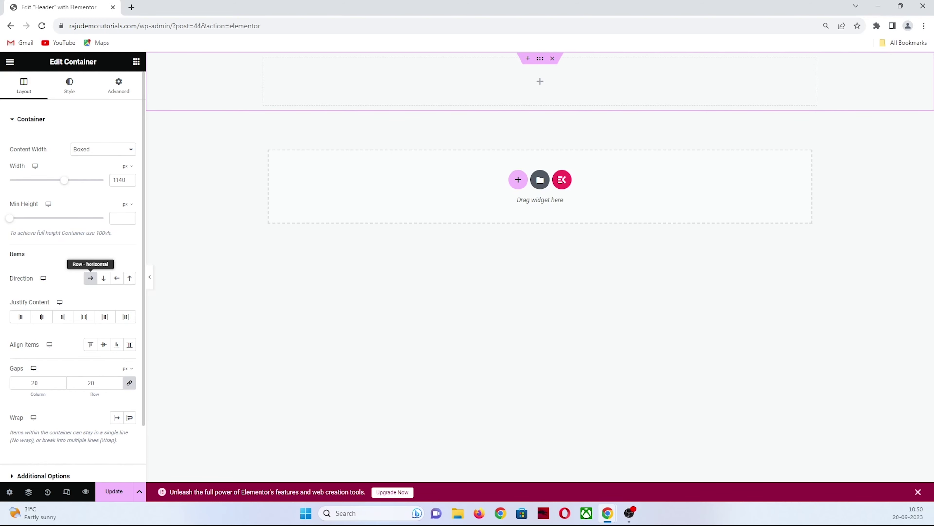
{"action": "left_click", "coordinate": [90, 278]}
{"action": "left_click", "coordinate": [90, 277]}
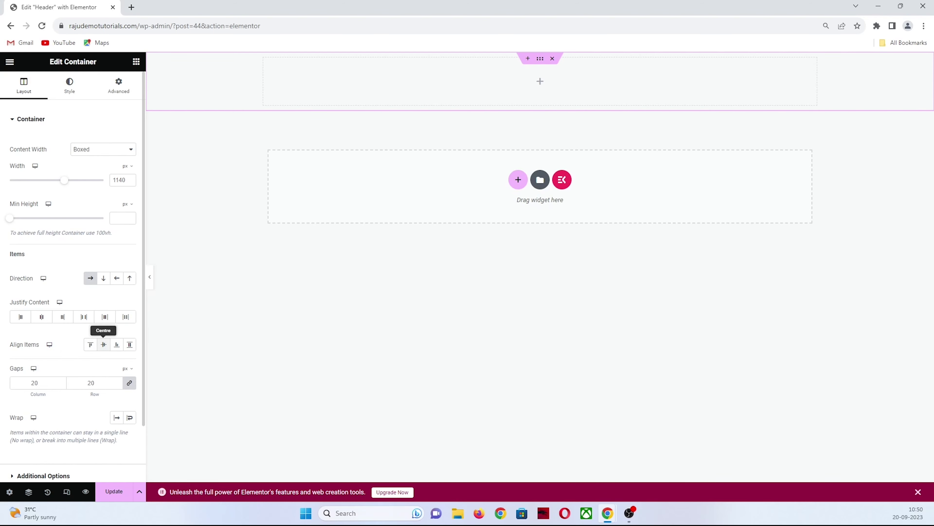
{"action": "left_click", "coordinate": [103, 344]}
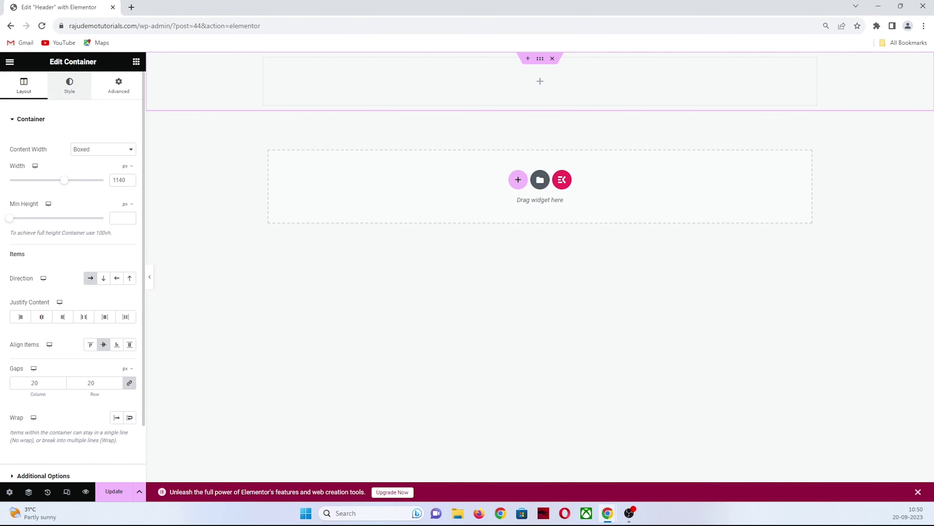
Step: Compare the Classic, Gradient and Video background types in the container's style settings and choose Gradient
{"action": "left_click", "coordinate": [70, 86]}
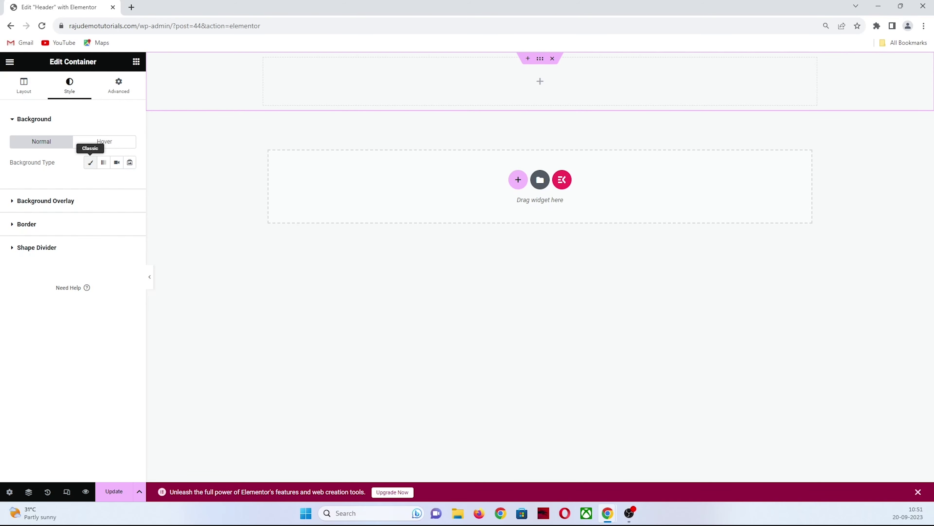
{"action": "left_click", "coordinate": [89, 162]}
{"action": "left_click", "coordinate": [103, 163]}
{"action": "left_click", "coordinate": [116, 162]}
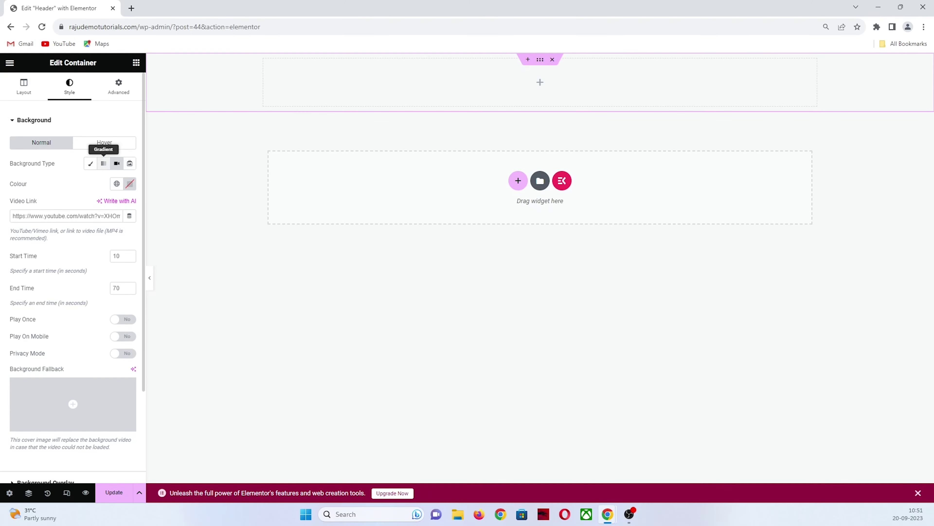
{"action": "left_click", "coordinate": [103, 162]}
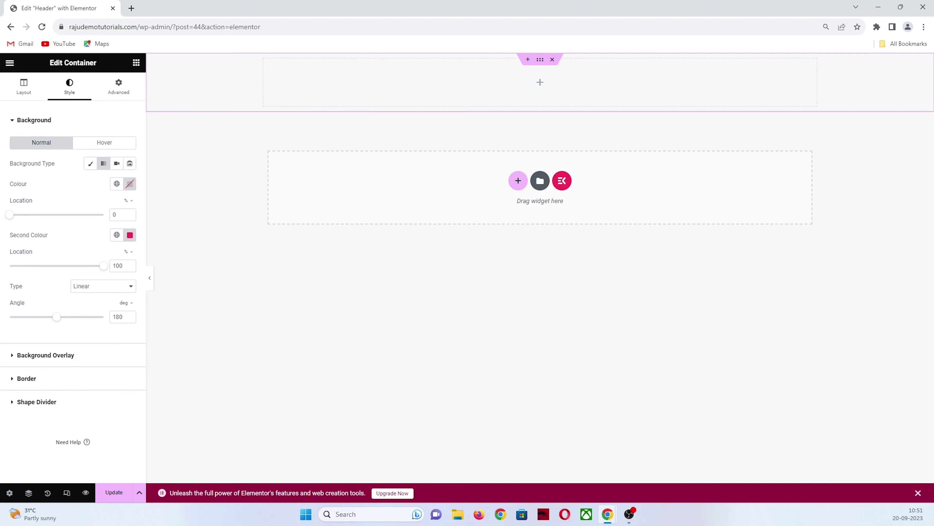
Step: Set the first colour of the container's gradient background to a deep blue, #0E16BE
{"action": "left_click", "coordinate": [130, 183]}
{"action": "left_click", "coordinate": [160, 248]}
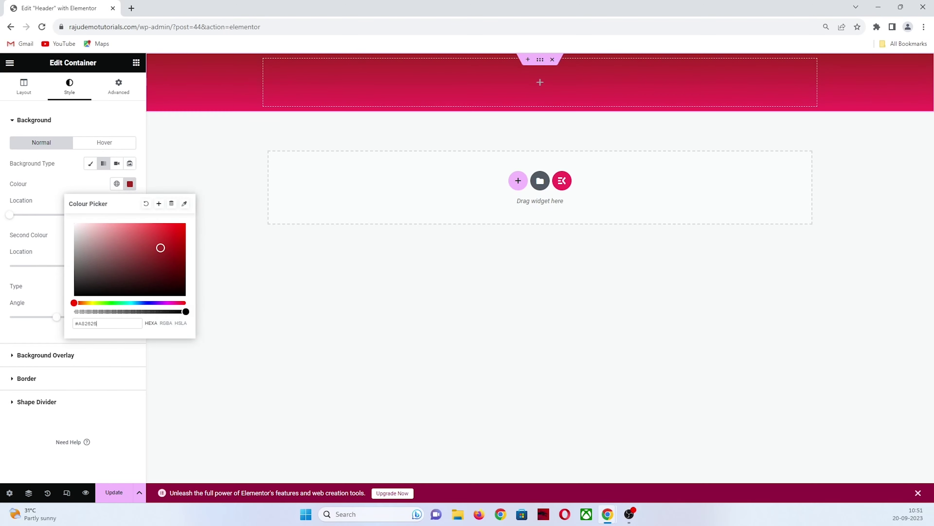
{"action": "left_click_drag", "start_coordinate": [73, 302], "coordinate": [147, 303]}
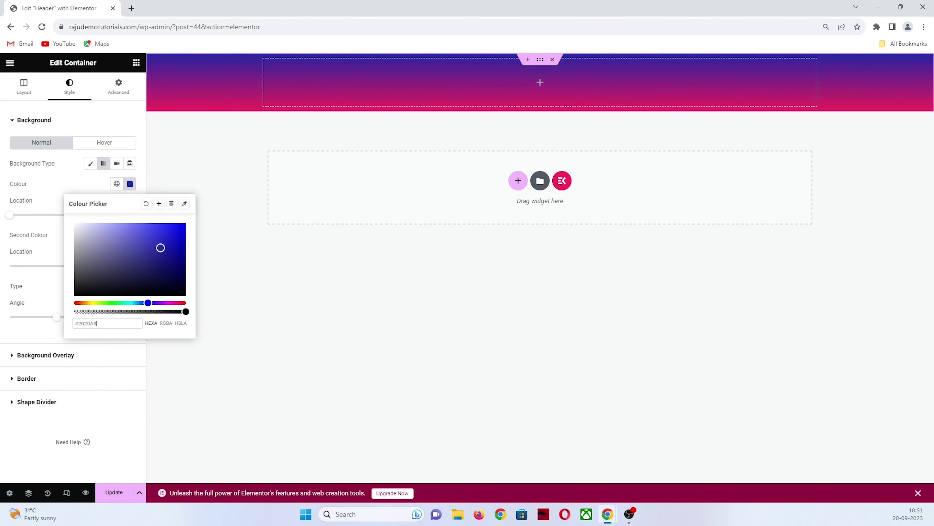
{"action": "left_click_drag", "start_coordinate": [160, 248], "coordinate": [178, 241]}
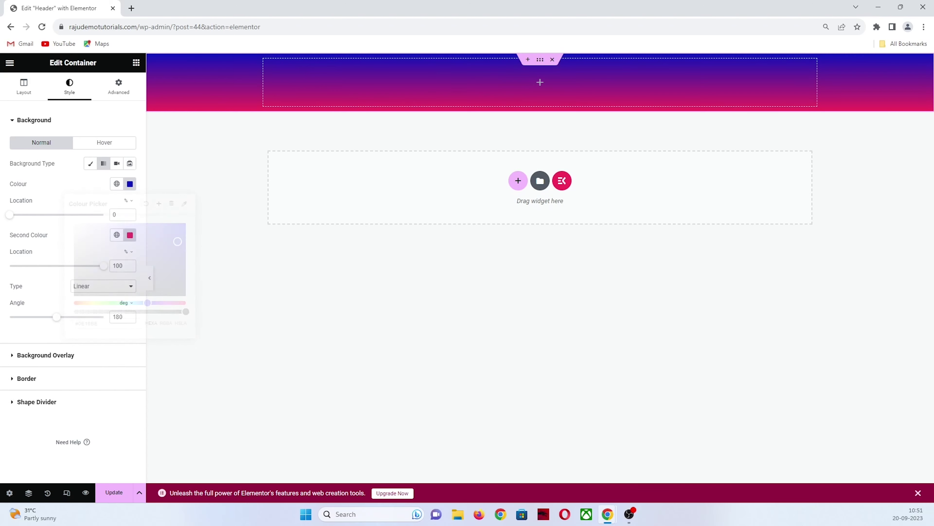
Step: Set the second colour of the container's gradient to blue #2942F2, then darken it to a deep navy shade
{"action": "left_click", "coordinate": [129, 235]}
{"action": "left_click", "coordinate": [130, 184]}
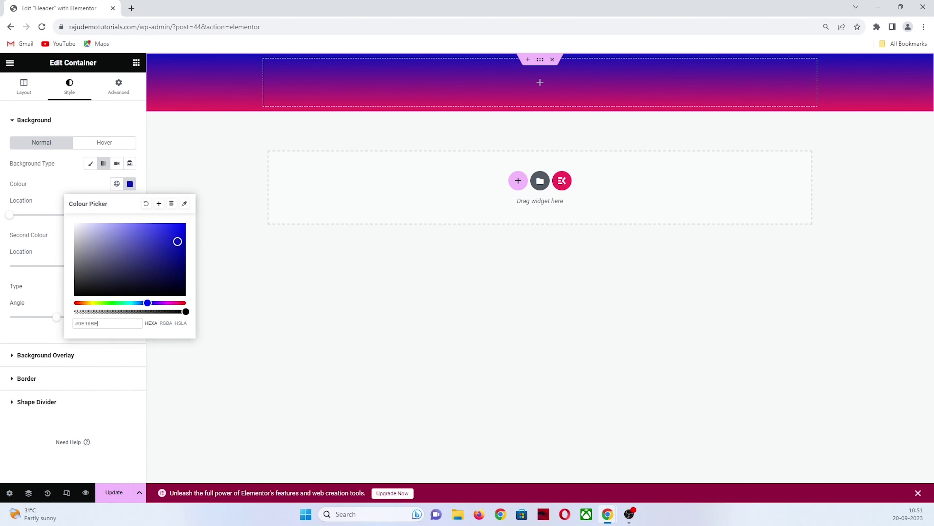
{"action": "left_click", "coordinate": [129, 235]}
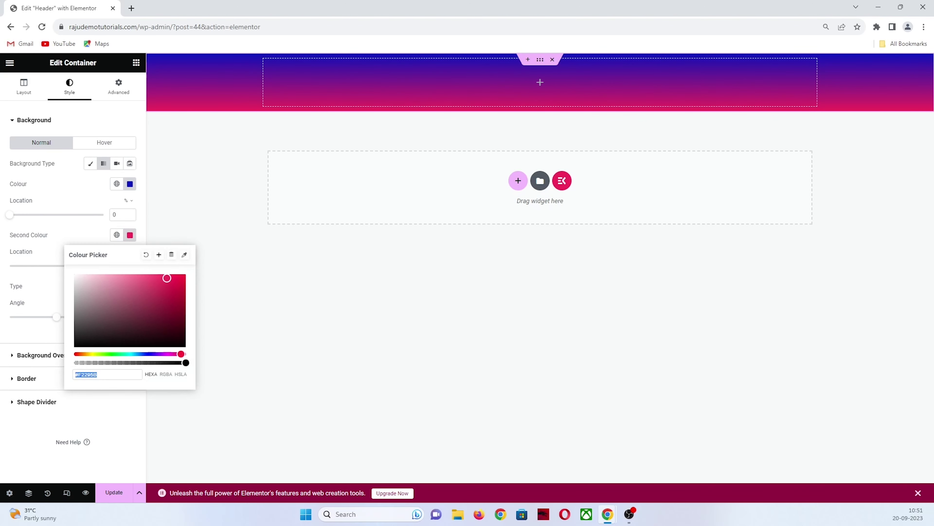
{"action": "type", "text": "#2942F2"}
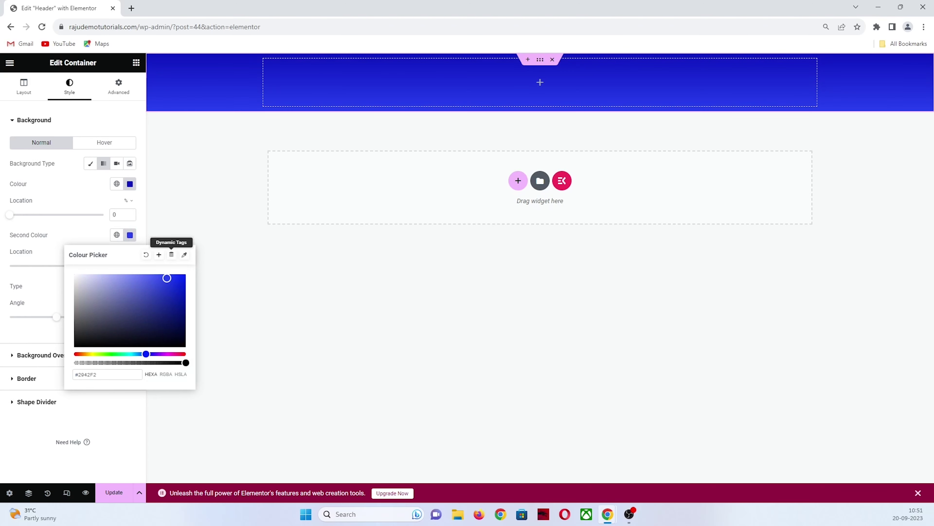
{"action": "left_click_drag", "start_coordinate": [167, 278], "coordinate": [172, 302]}
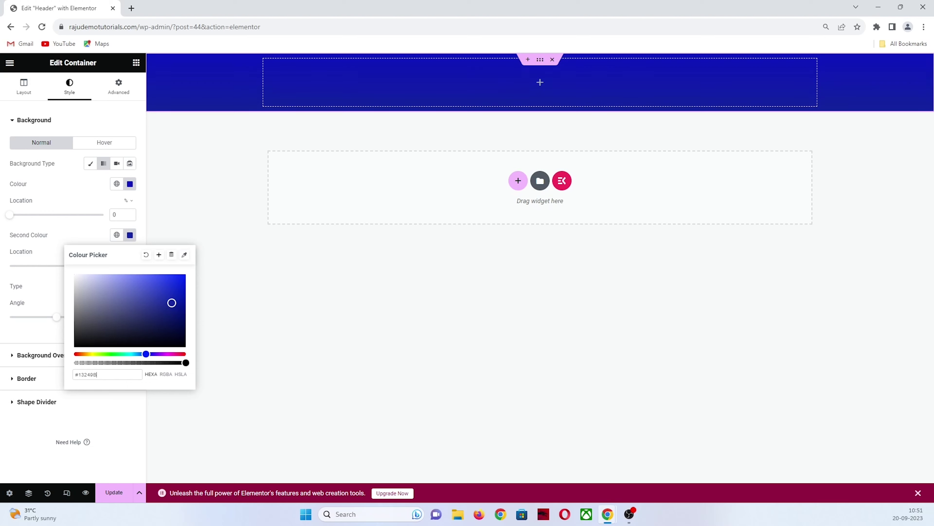
{"action": "key", "text": "Escape"}
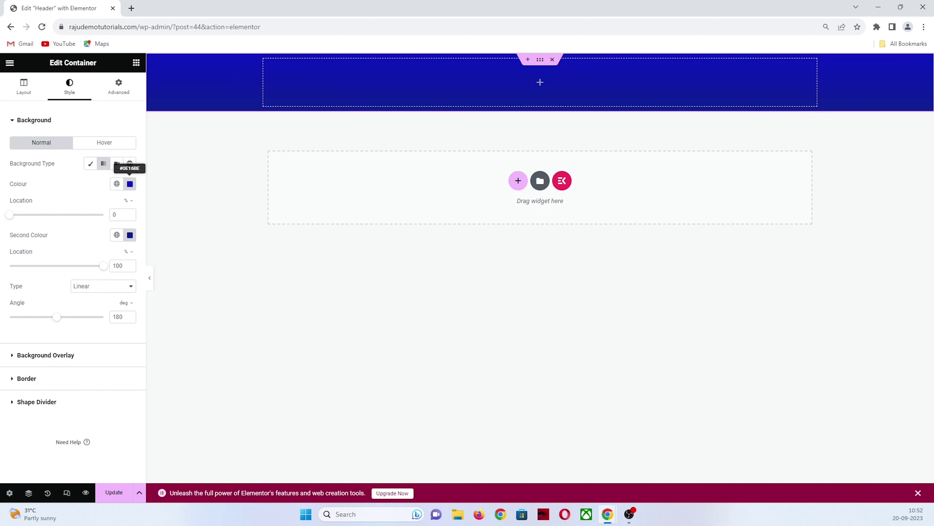
Step: Check the gradient's first colour and set the angle of the linear gradient to 212 degrees
{"action": "left_click", "coordinate": [130, 184]}
{"action": "key", "text": "Escape"}
{"action": "left_click_drag", "start_coordinate": [56, 317], "coordinate": [65, 317]}
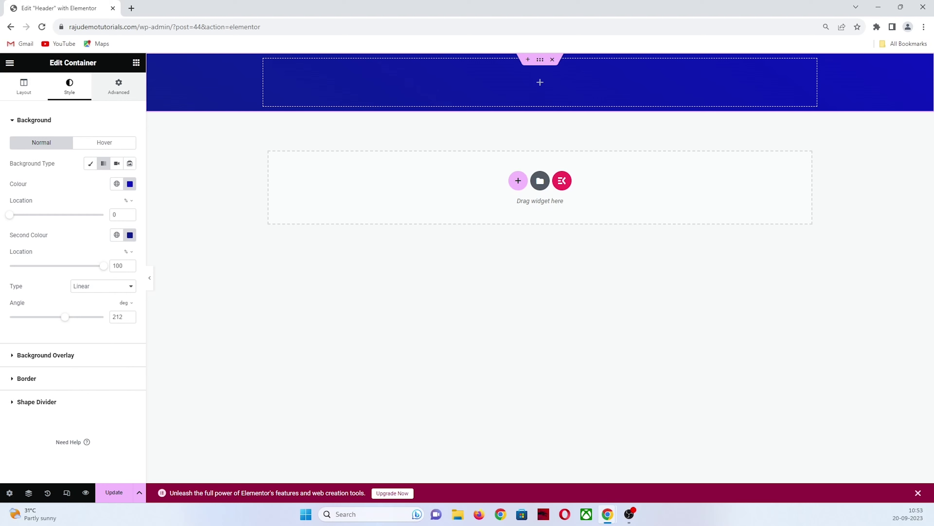
Step: Unlink the header container's margin values and set the top margin to 20 px and the bottom margin to 15 px
{"action": "left_click", "coordinate": [118, 87]}
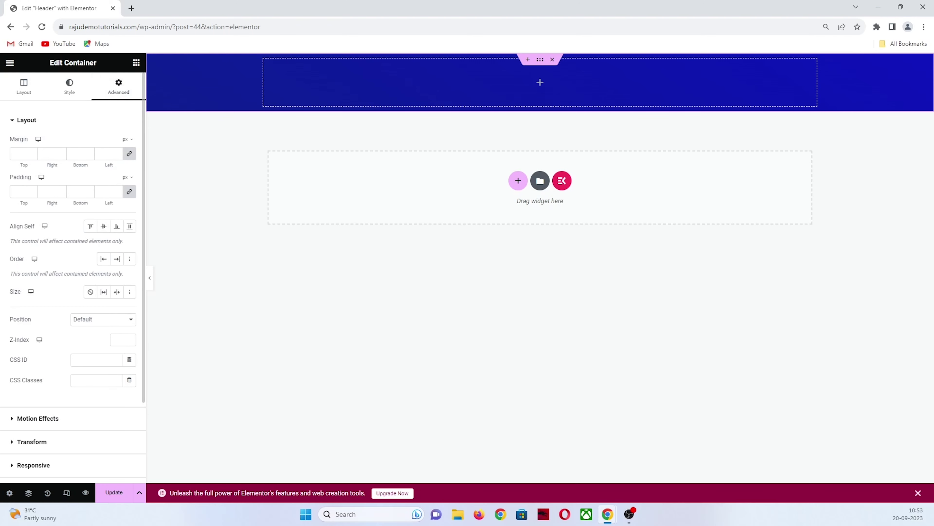
{"action": "double_click", "coordinate": [19, 139]}
{"action": "left_click", "coordinate": [26, 120]}
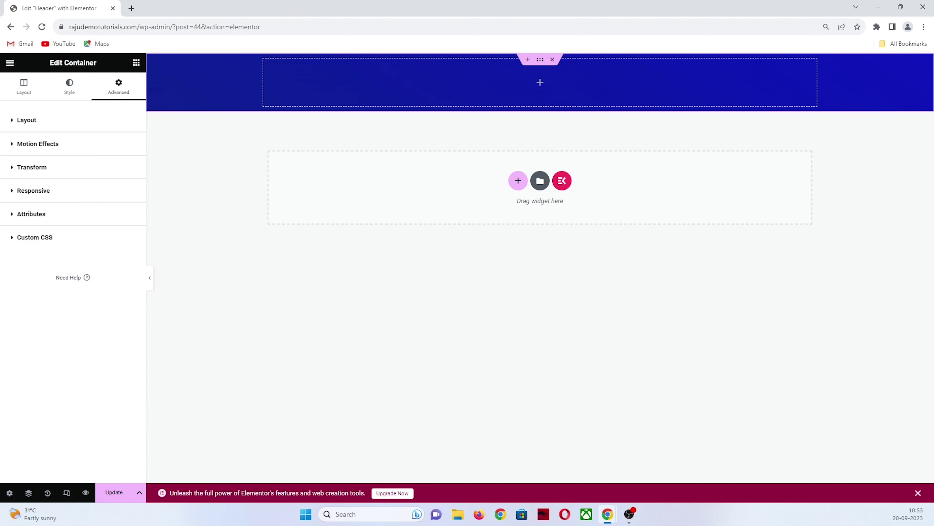
{"action": "left_click", "coordinate": [27, 120]}
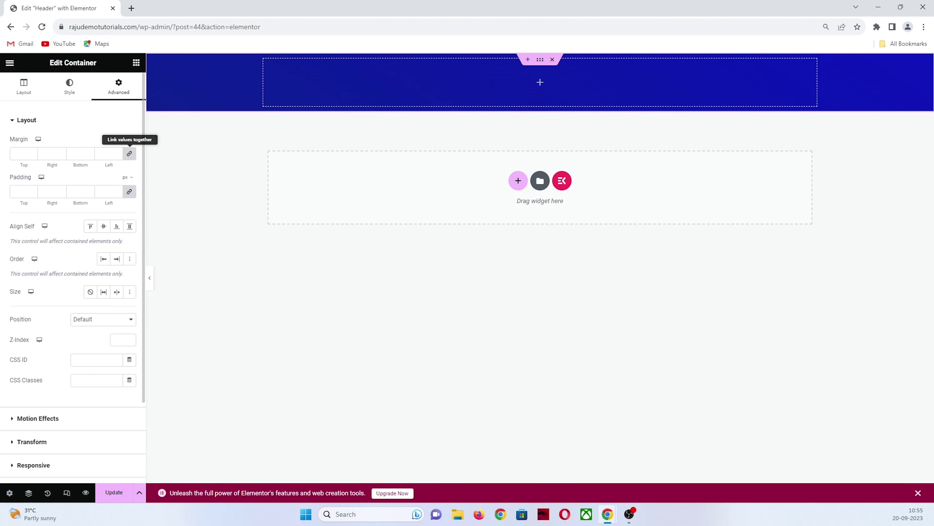
{"action": "left_click", "coordinate": [129, 153]}
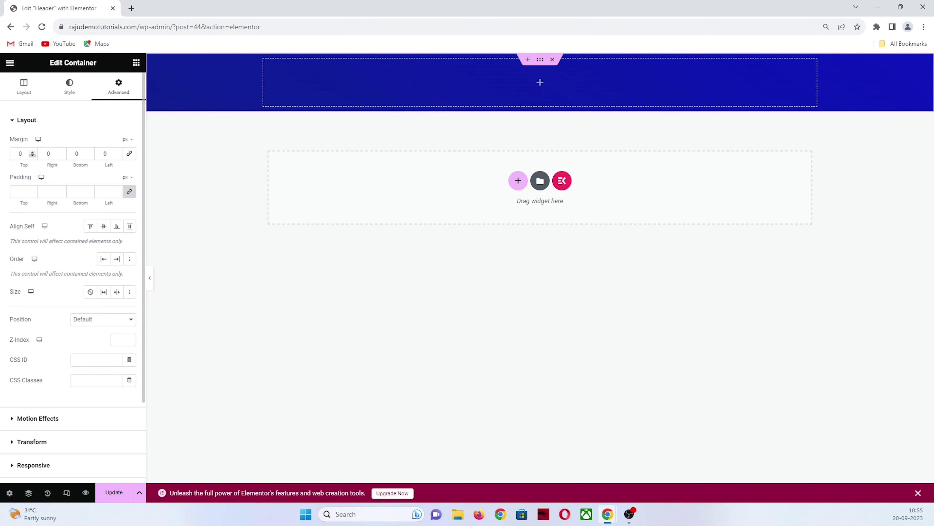
{"action": "left_click_drag", "start_coordinate": [32, 151], "coordinate": [32, 152]}
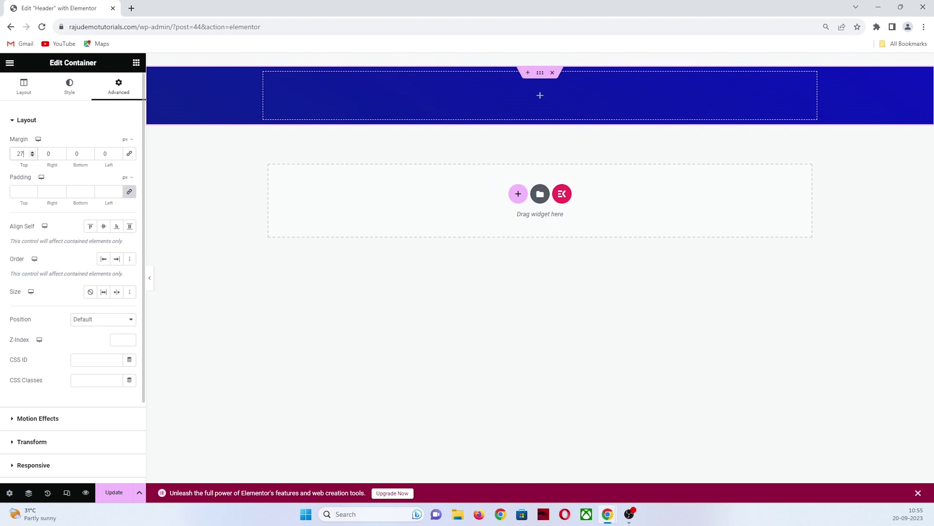
{"action": "left_click_drag", "start_coordinate": [33, 155], "coordinate": [33, 155]}
{"action": "left_click", "coordinate": [32, 156]}
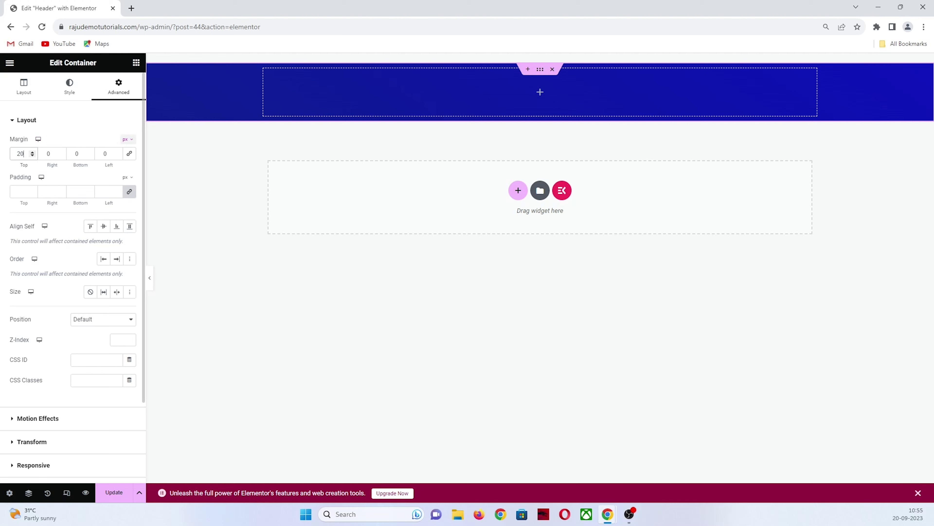
{"action": "mouse_move", "coordinate": [128, 139]}
{"action": "double_click", "coordinate": [76, 154]}
{"action": "type", "text": "15"}
Step: Add a container inside the header container and duplicate it twice to form three side-by-side columns
{"action": "left_click", "coordinate": [24, 87]}
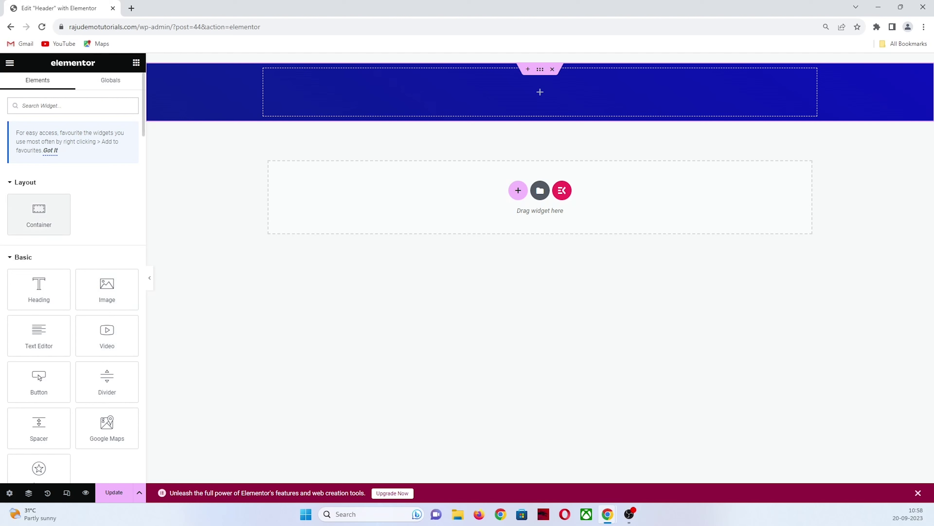
{"action": "left_click_drag", "start_coordinate": [39, 214], "coordinate": [314, 99]}
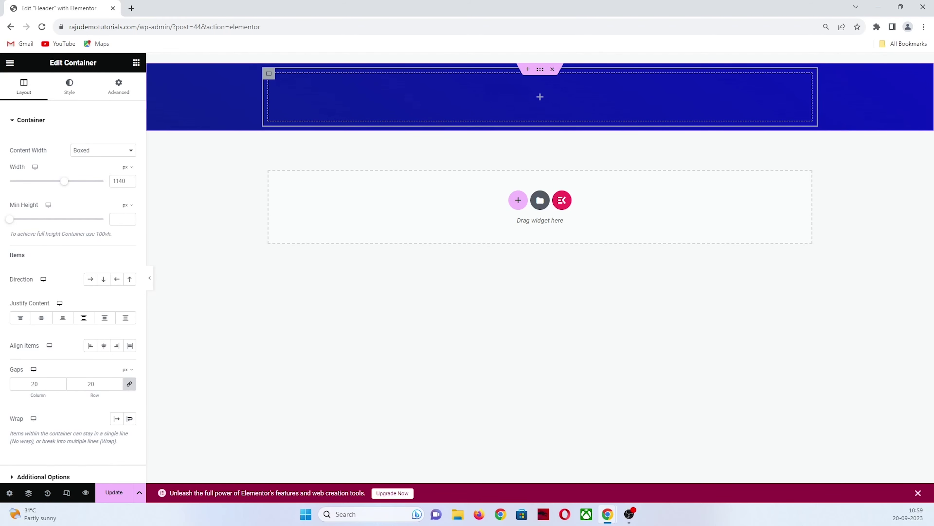
{"action": "right_click", "coordinate": [268, 73]}
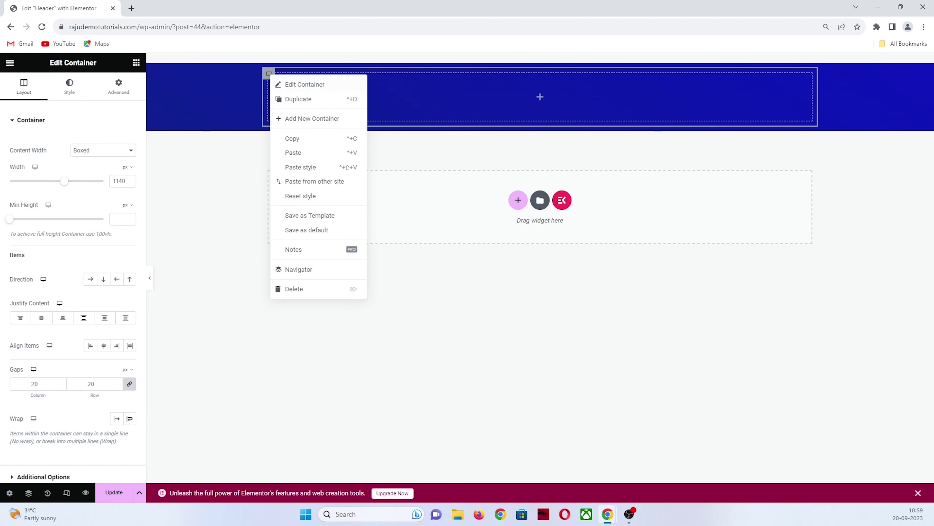
{"action": "left_click", "coordinate": [294, 98]}
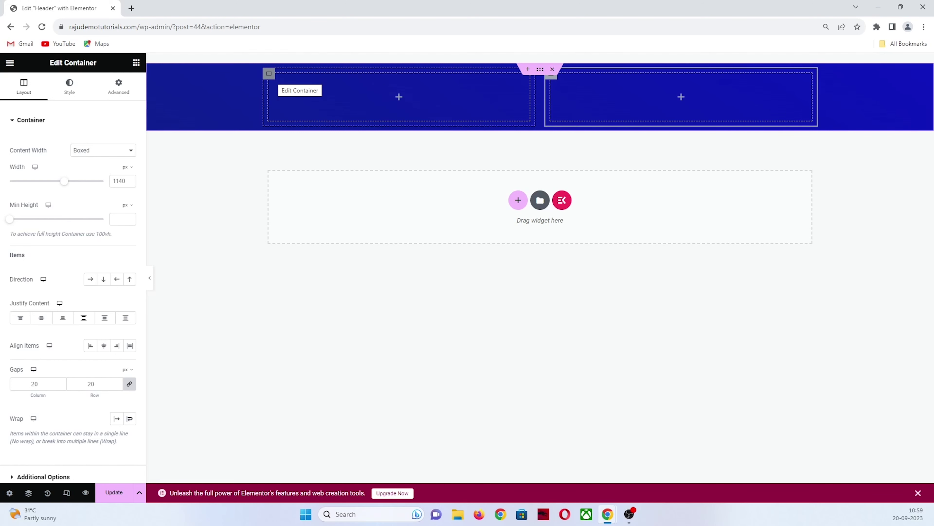
{"action": "right_click", "coordinate": [272, 76]}
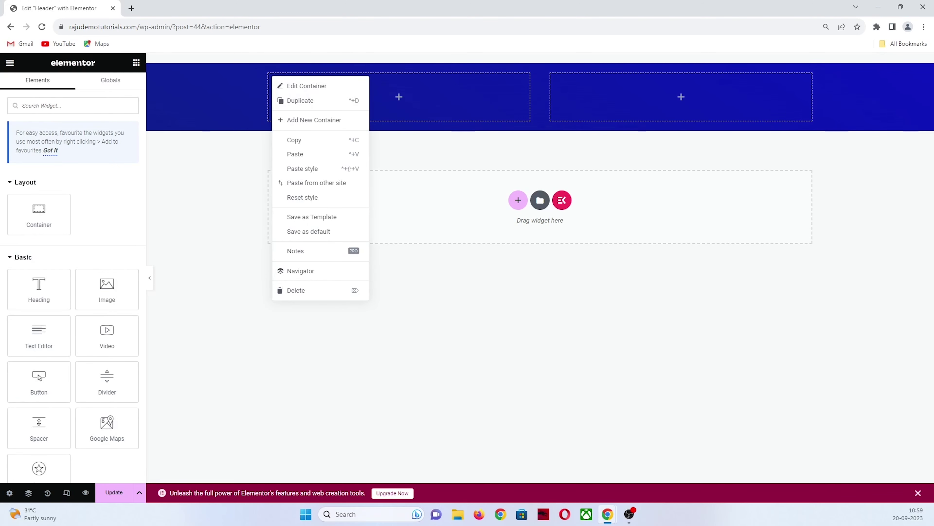
{"action": "left_click", "coordinate": [301, 101]}
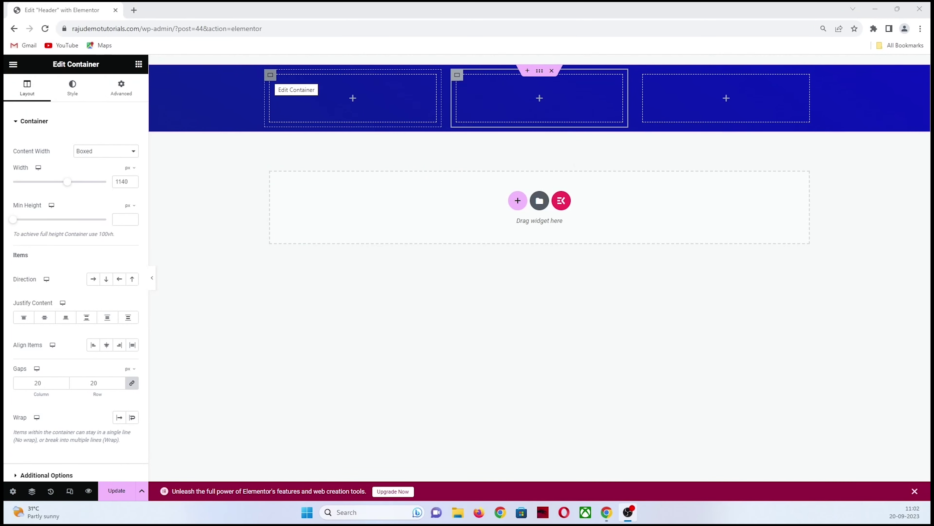
Step: Set the first inner container's Direction to Row - horizontal and its Align Items option to Centre
{"action": "left_click", "coordinate": [270, 74]}
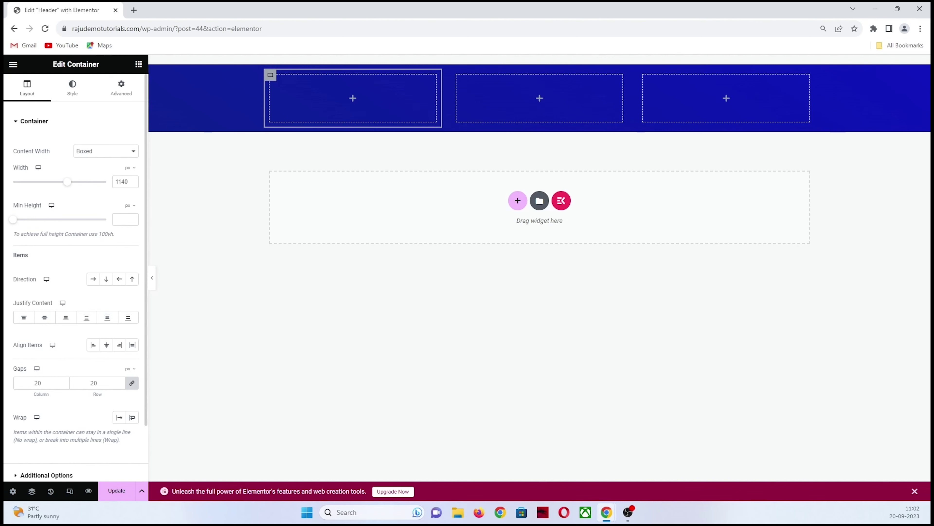
{"action": "scroll", "coordinate": [75, 268], "scroll_direction": "down", "scroll_amount": 2}
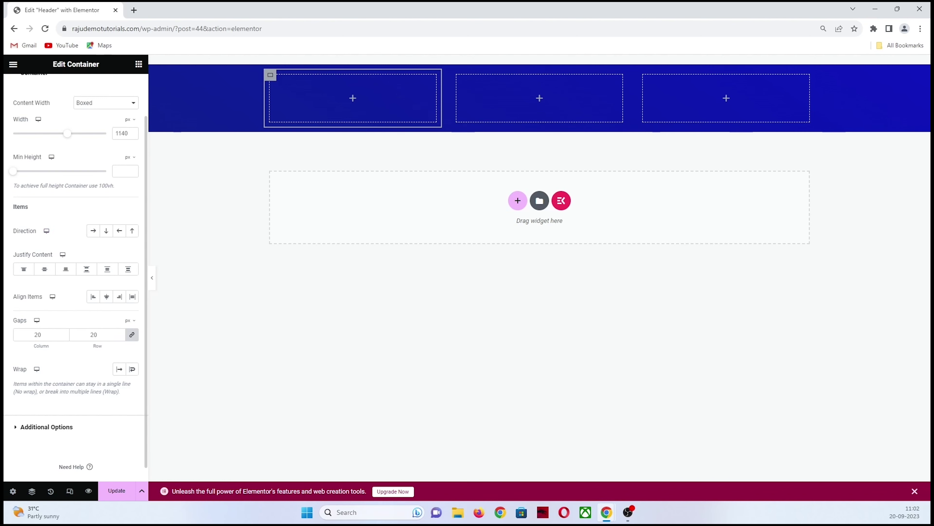
{"action": "left_click", "coordinate": [93, 230]}
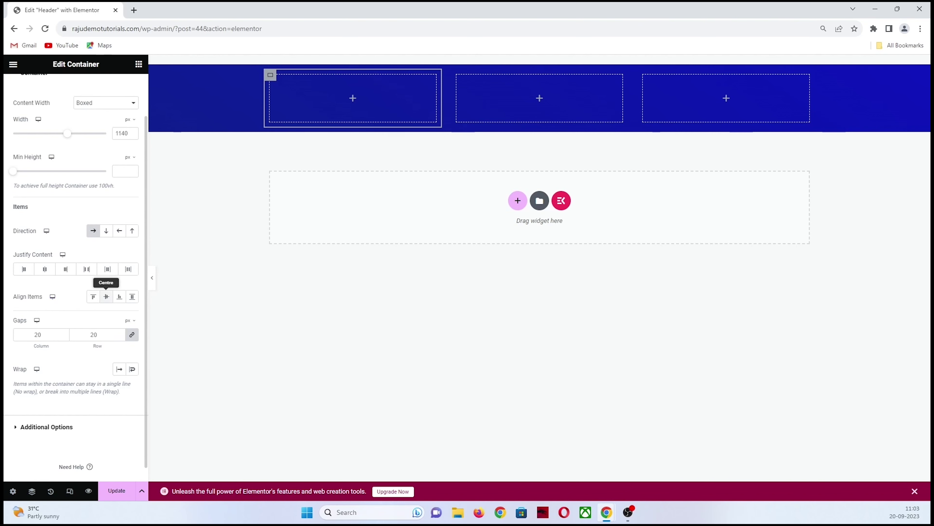
{"action": "left_click", "coordinate": [105, 297]}
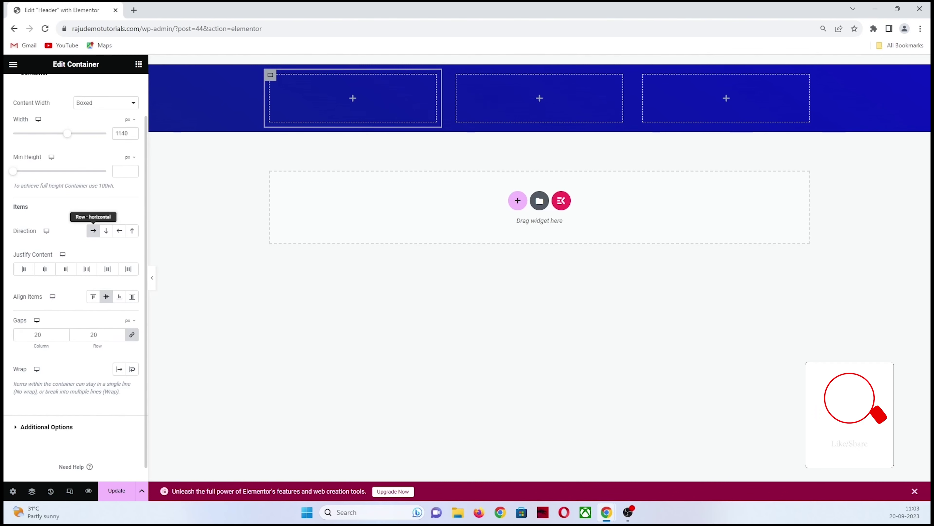
{"action": "scroll", "coordinate": [24, 316], "scroll_direction": "up", "scroll_amount": 1}
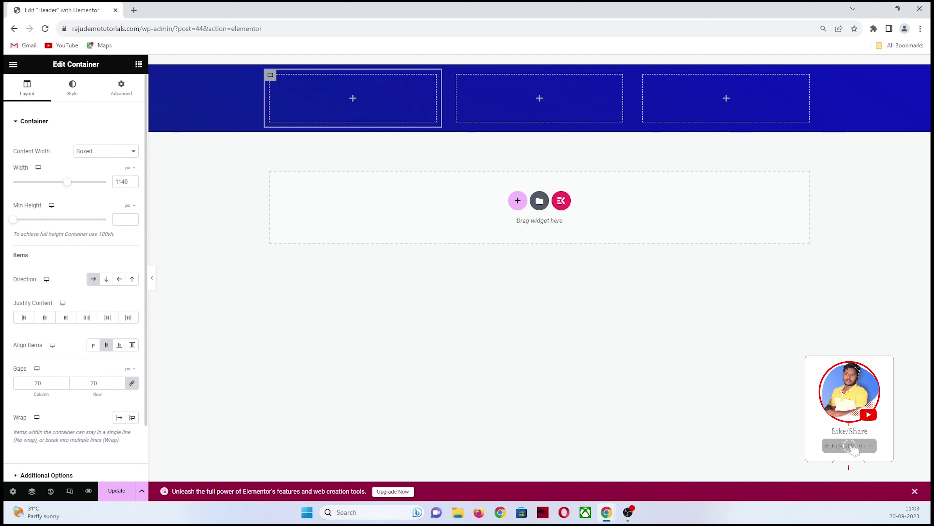
{"action": "left_click", "coordinate": [73, 88]}
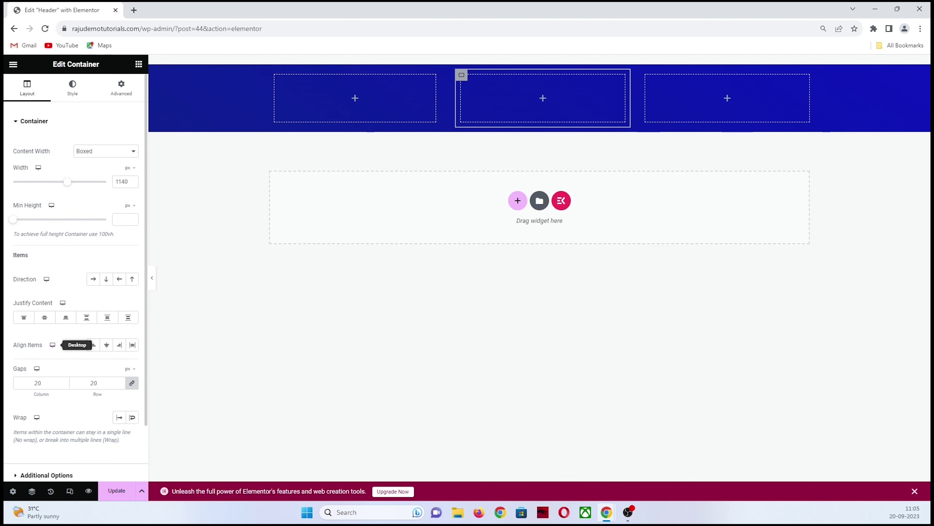
Step: Set the second and third inner containers to Row direction with centred items, and pad the third 0 px top and bottom, 20 px right and left
{"action": "left_click", "coordinate": [93, 278]}
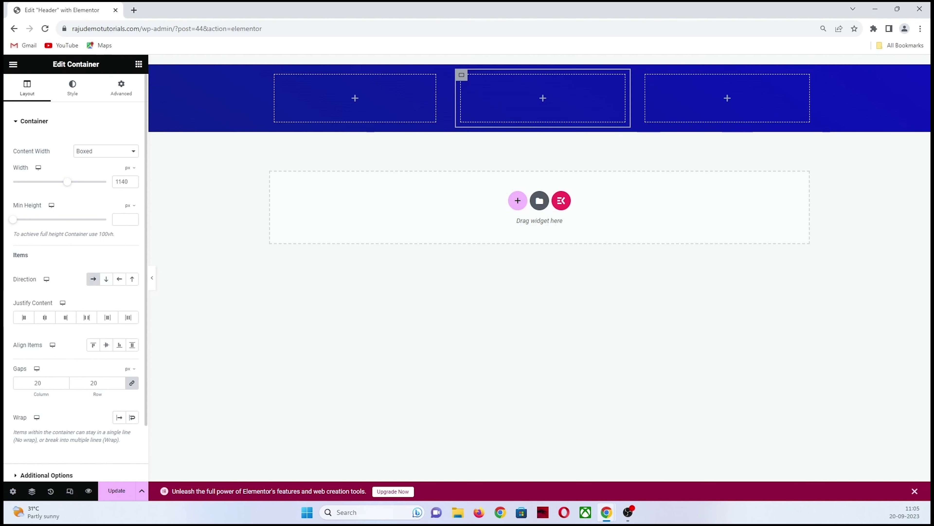
{"action": "left_click", "coordinate": [106, 344]}
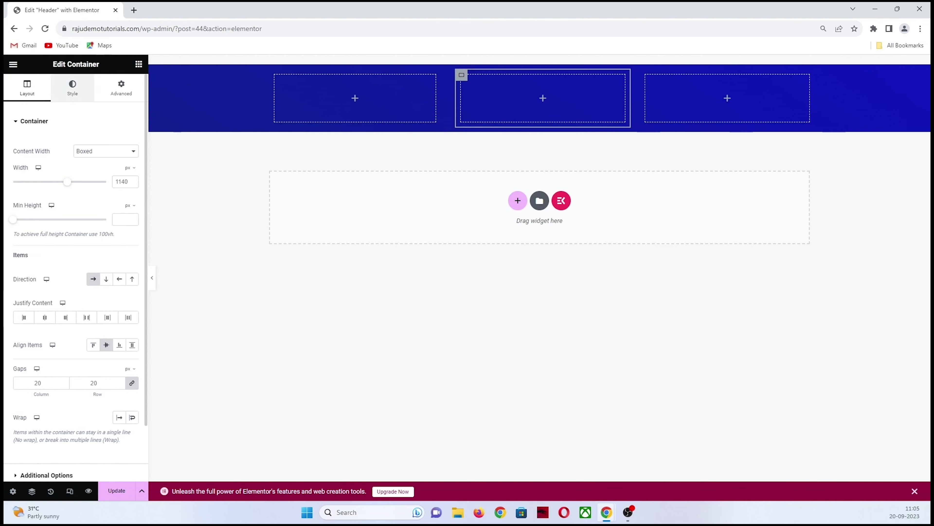
{"action": "left_click", "coordinate": [728, 110]}
{"action": "left_click", "coordinate": [93, 279]}
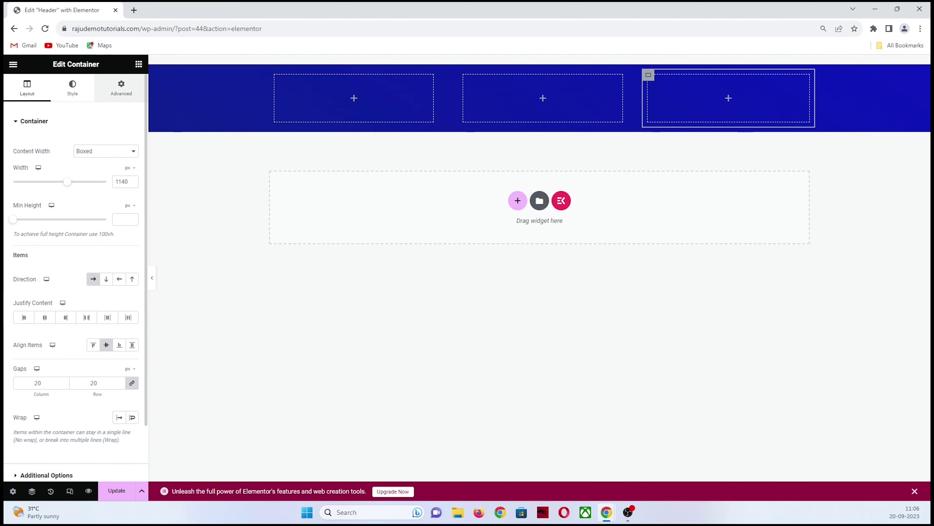
{"action": "left_click", "coordinate": [121, 88]}
Step: Set the first inner header container's Content Width to Full Width
{"action": "left_click", "coordinate": [353, 110]}
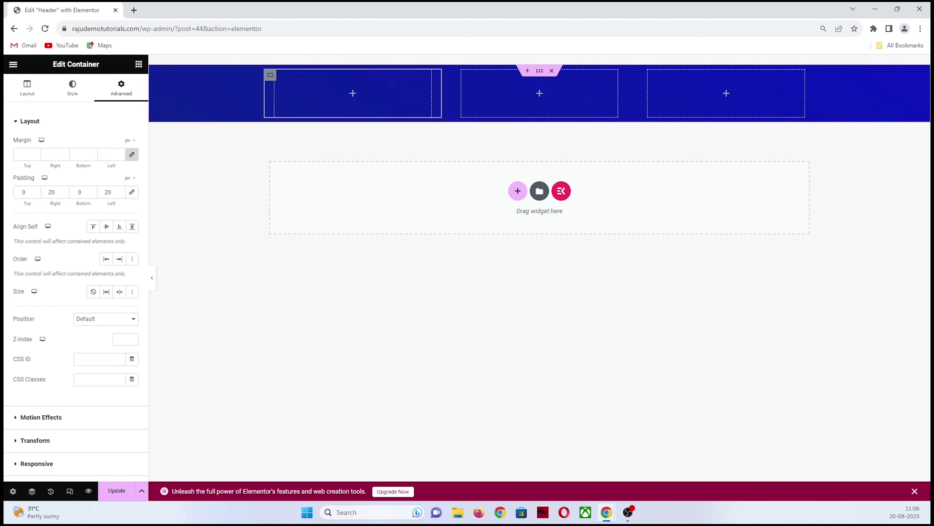
{"action": "left_click", "coordinate": [270, 75]}
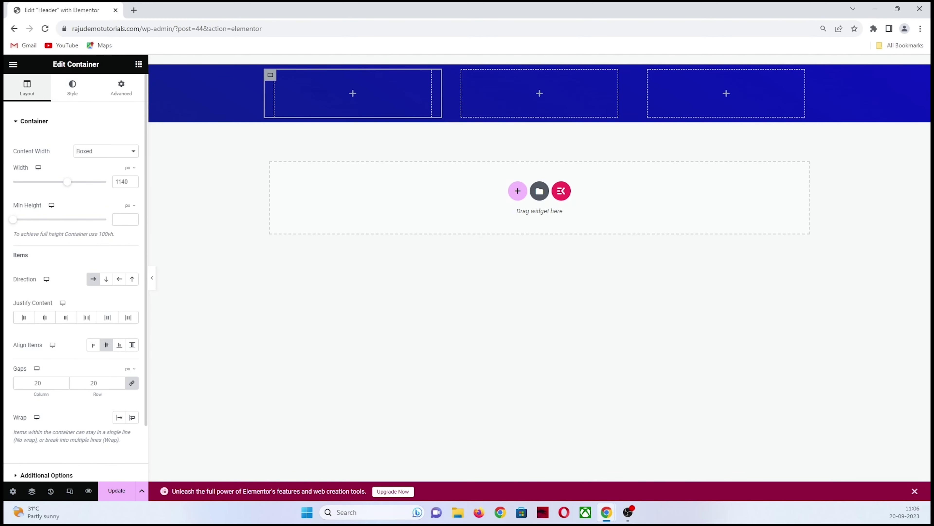
{"action": "left_click_drag", "start_coordinate": [13, 150], "coordinate": [50, 151]}
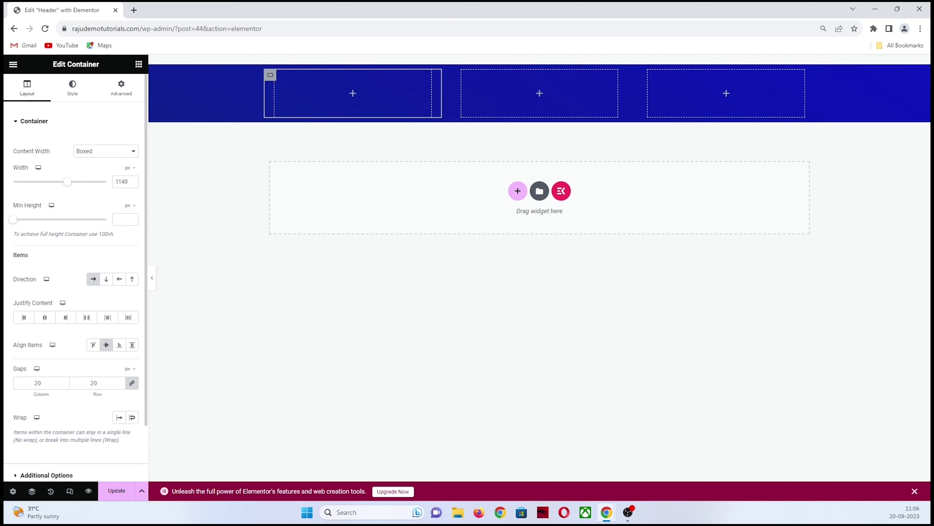
{"action": "left_click", "coordinate": [105, 151]}
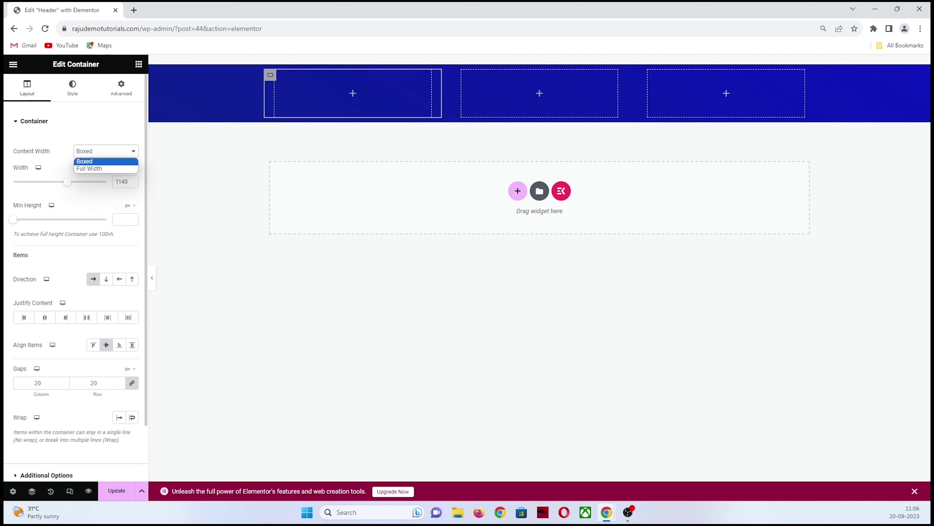
{"action": "left_click", "coordinate": [94, 166]}
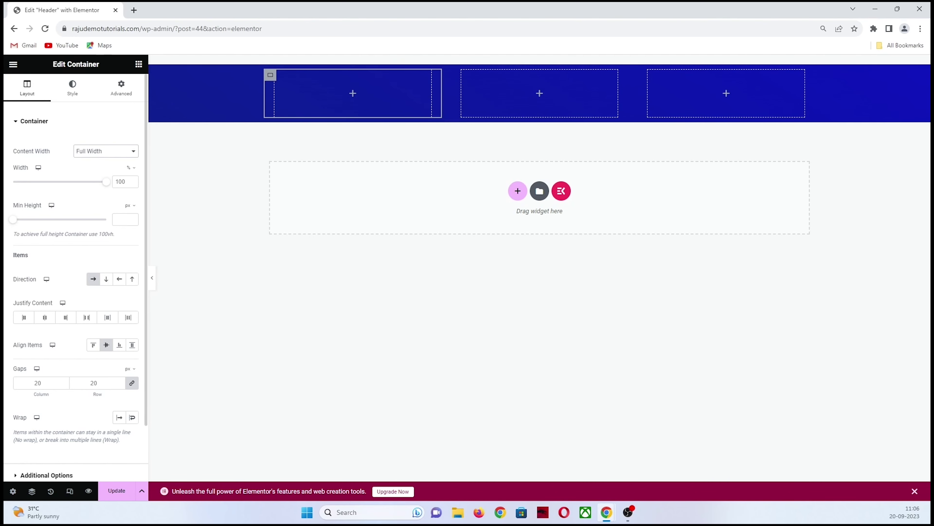
Step: Set the Content Width of the second and third inner header containers to Full Width
{"action": "left_click", "coordinate": [458, 75]}
{"action": "left_click", "coordinate": [106, 151]}
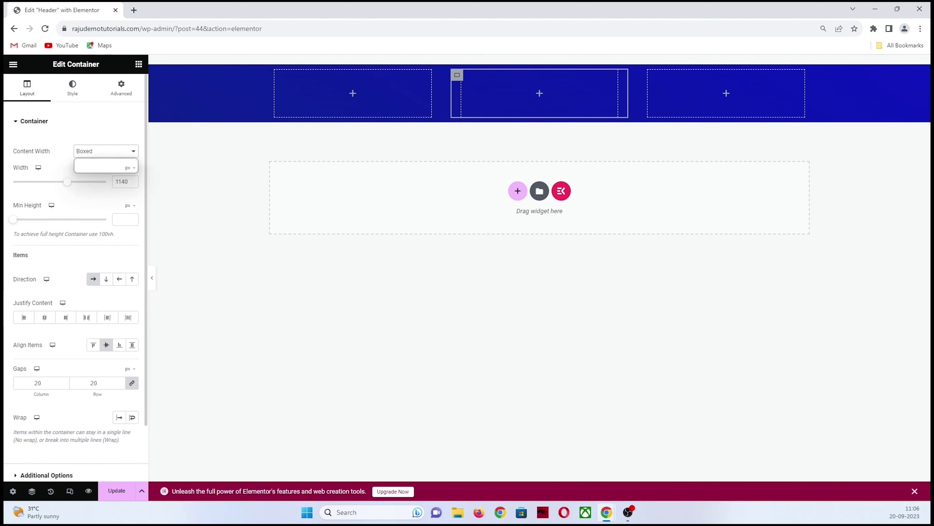
{"action": "left_click", "coordinate": [89, 169]}
{"action": "left_click", "coordinate": [643, 75]}
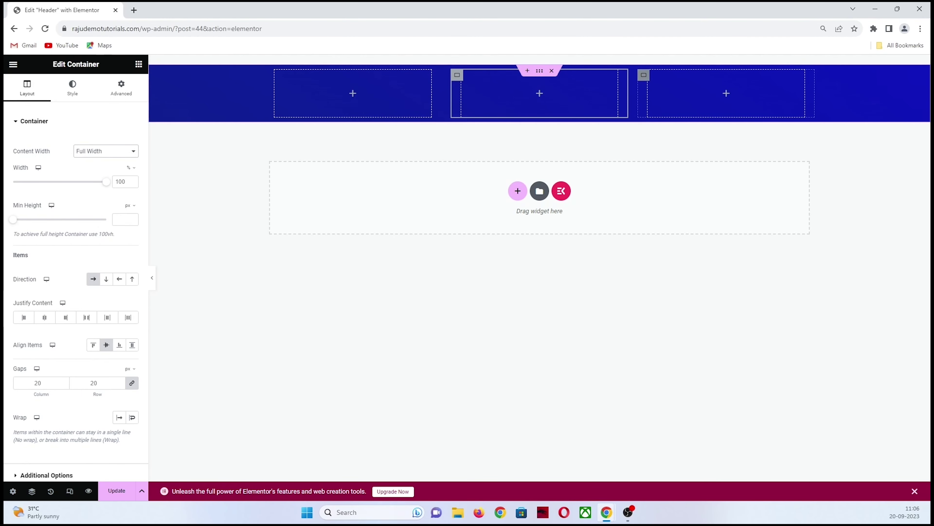
{"action": "left_click", "coordinate": [121, 88]}
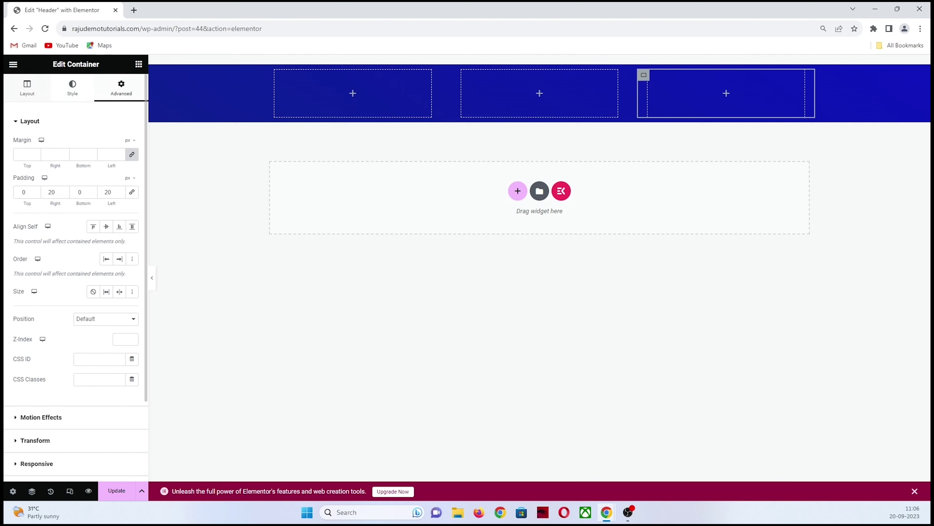
{"action": "left_click", "coordinate": [26, 88]}
{"action": "left_click", "coordinate": [106, 151]}
{"action": "left_click", "coordinate": [89, 167]}
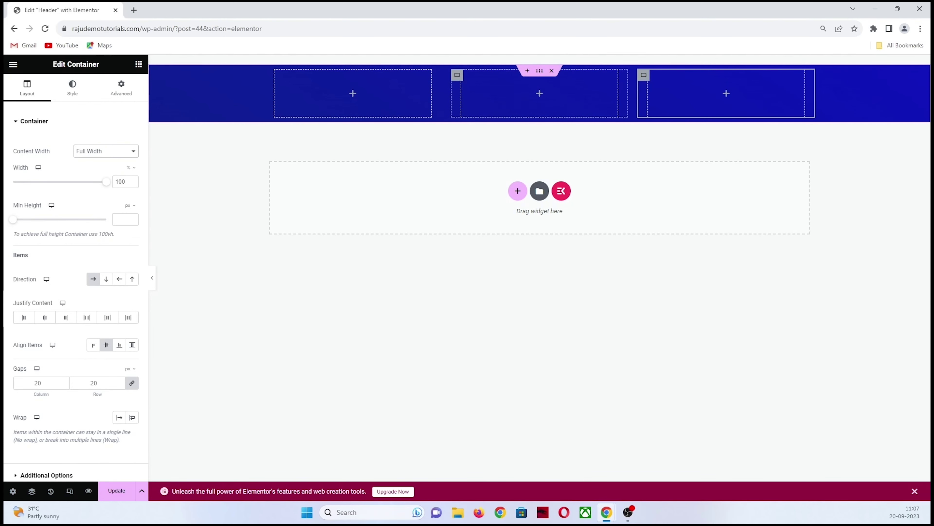
Step: Find the Image widget by searching for "image" and place it in the first inner header container
{"action": "left_click", "coordinate": [139, 64]}
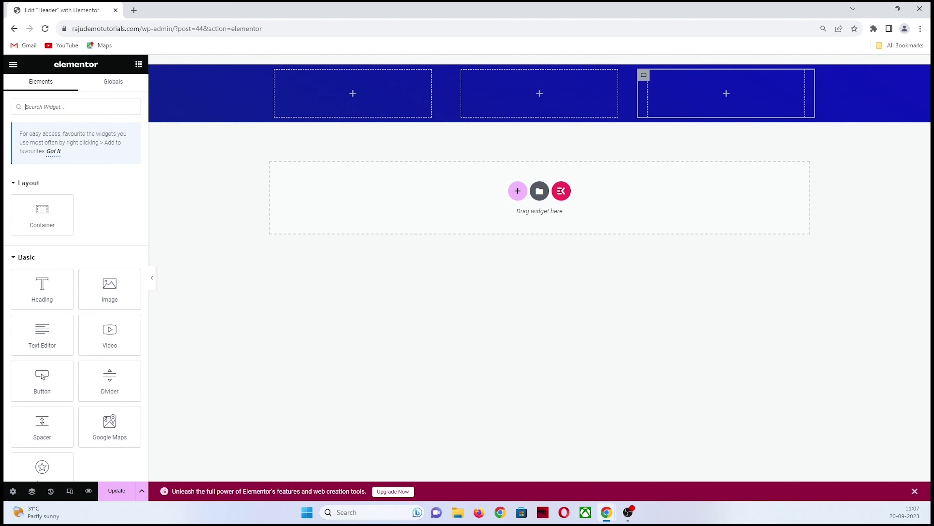
{"action": "mouse_move", "coordinate": [110, 289]}
{"action": "left_mouse_down"}
{"action": "mouse_move", "coordinate": [134, 251]}
{"action": "mouse_move", "coordinate": [109, 289]}
{"action": "left_mouse_up"}
{"action": "scroll", "coordinate": [110, 331], "scroll_direction": "down", "scroll_amount": 3}
{"action": "scroll", "coordinate": [110, 331], "scroll_direction": "up", "scroll_amount": 3}
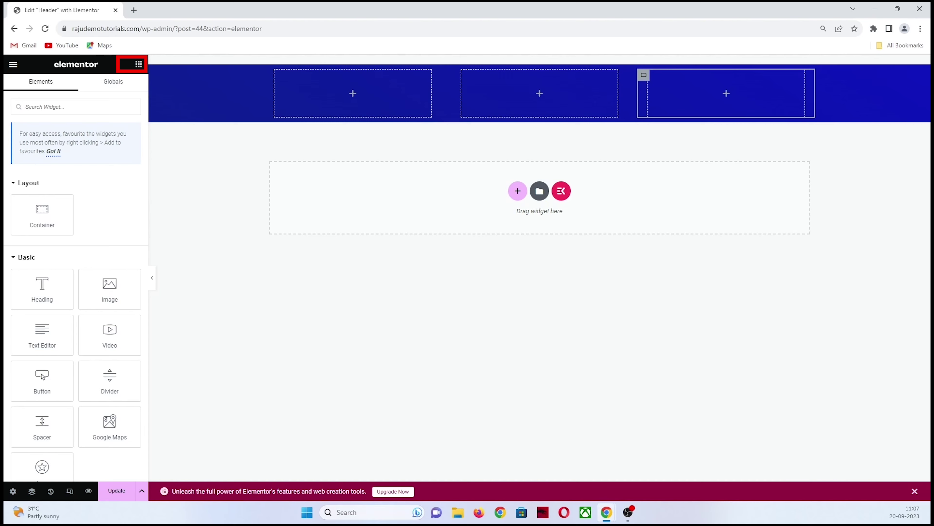
{"action": "scroll", "coordinate": [76, 276], "scroll_direction": "down", "scroll_amount": 10}
{"action": "scroll", "coordinate": [76, 276], "scroll_direction": "up", "scroll_amount": 10}
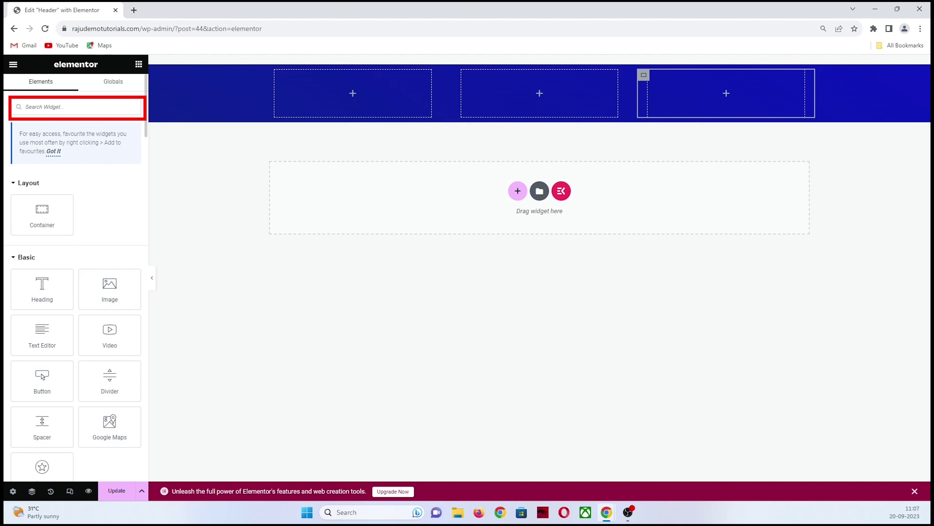
{"action": "type", "text": "image"}
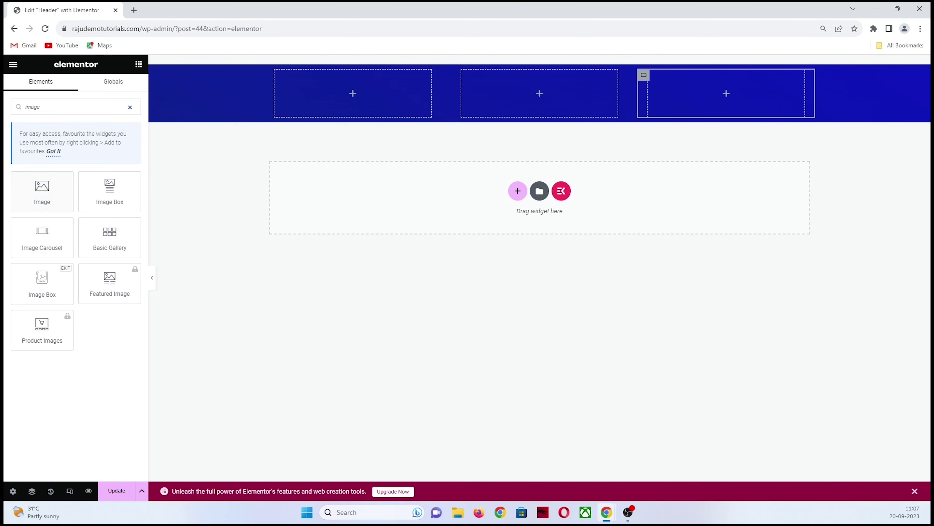
{"action": "left_click_drag", "start_coordinate": [41, 190], "coordinate": [340, 93]}
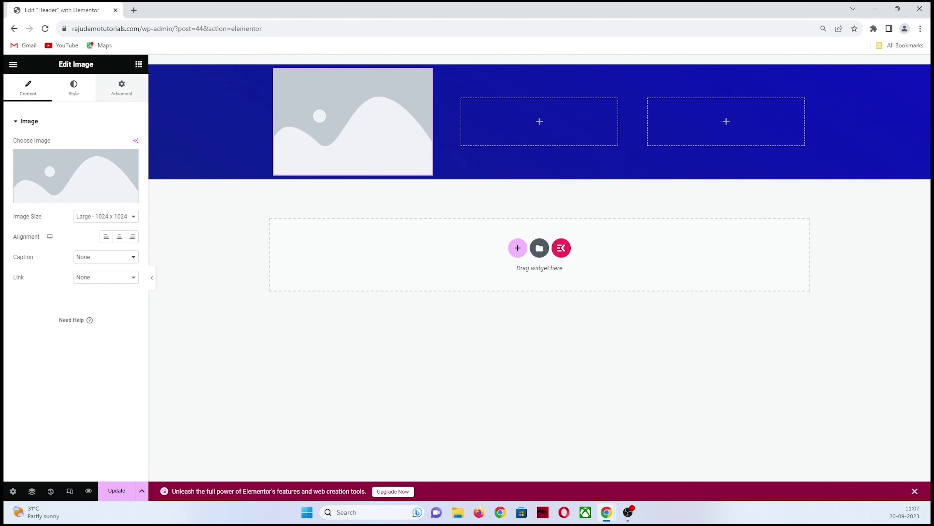
Step: Replace the image widget's placeholder with the white, transparent-background logo from the media library
{"action": "left_click", "coordinate": [138, 64]}
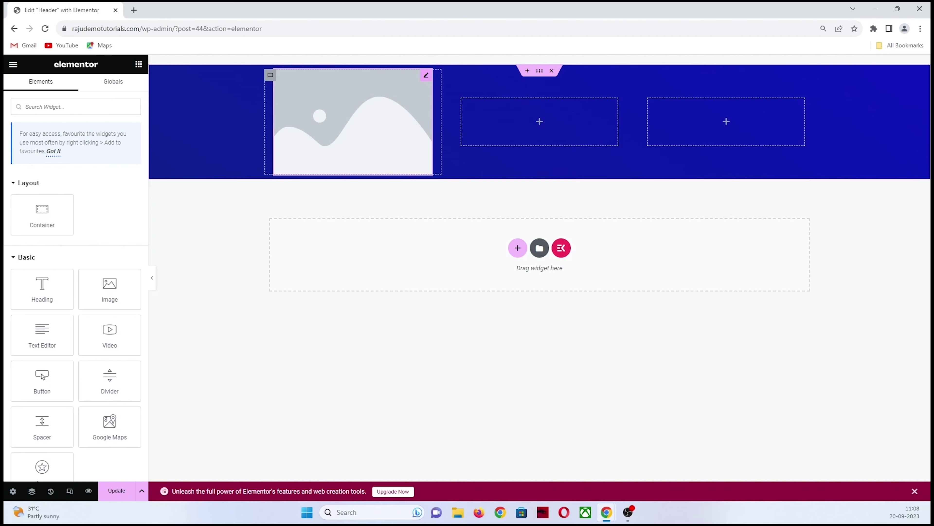
{"action": "left_click", "coordinate": [426, 75]}
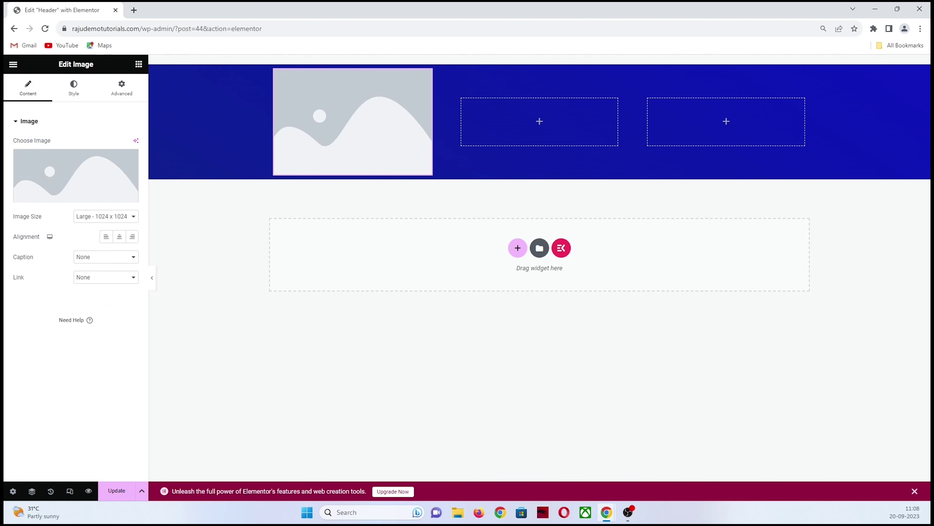
{"action": "mouse_move", "coordinate": [70, 173]}
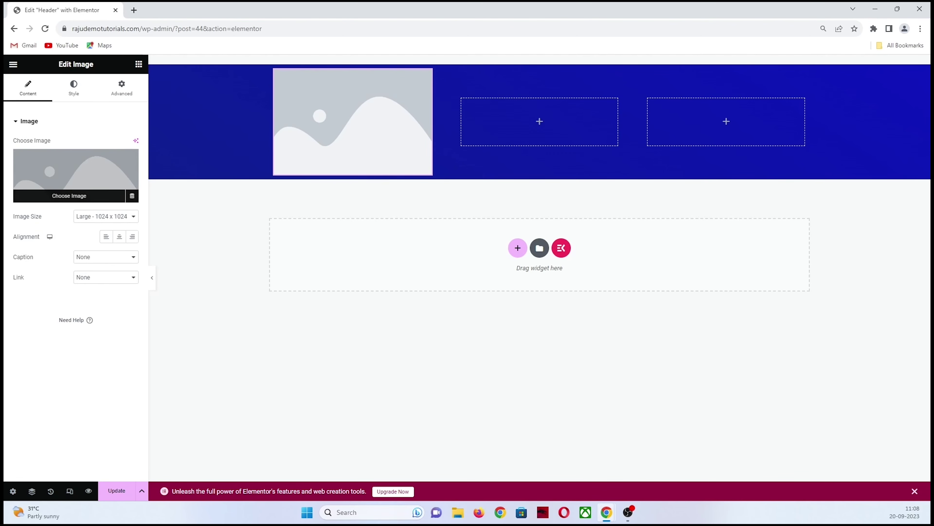
{"action": "left_click", "coordinate": [69, 173]}
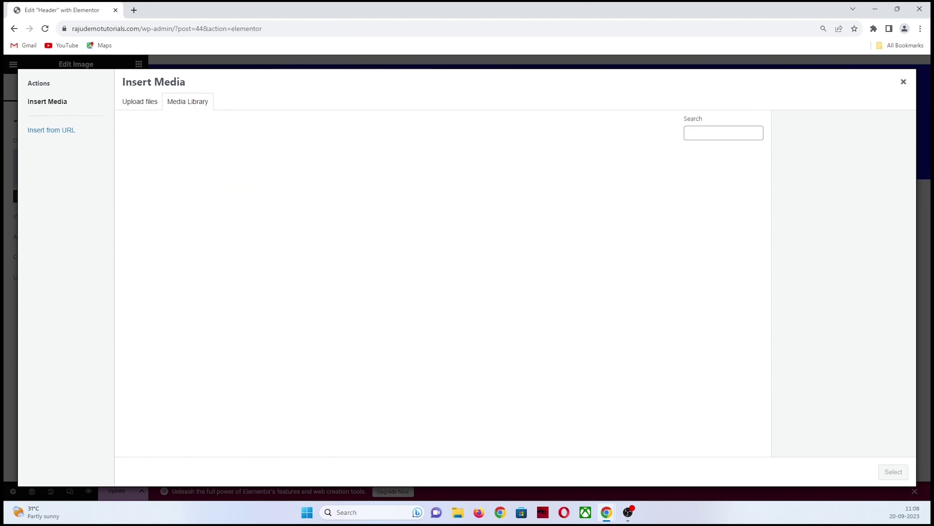
{"action": "left_click", "coordinate": [154, 182]}
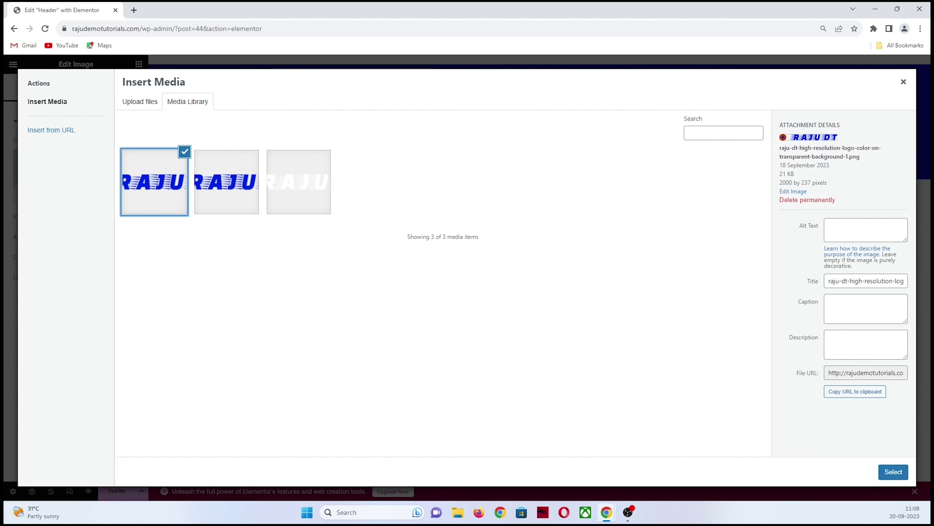
{"action": "left_click", "coordinate": [298, 181]}
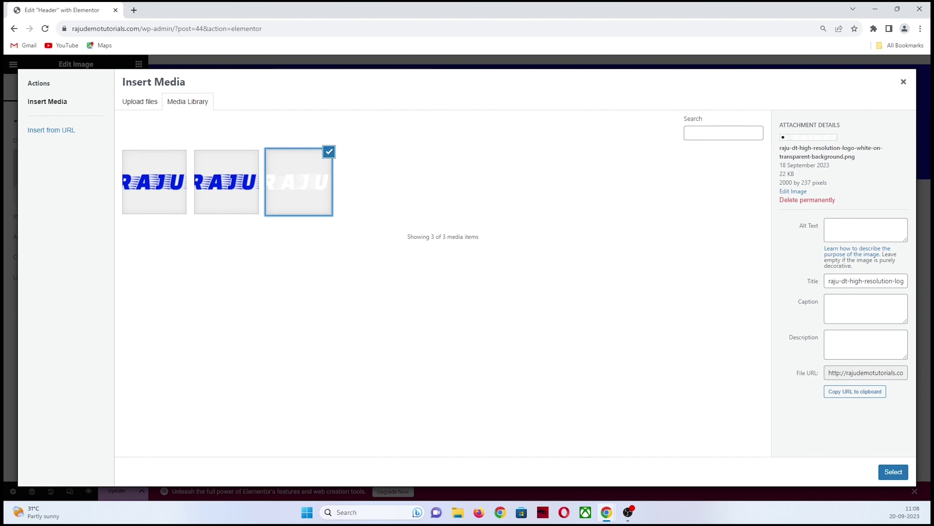
{"action": "left_click", "coordinate": [893, 472]}
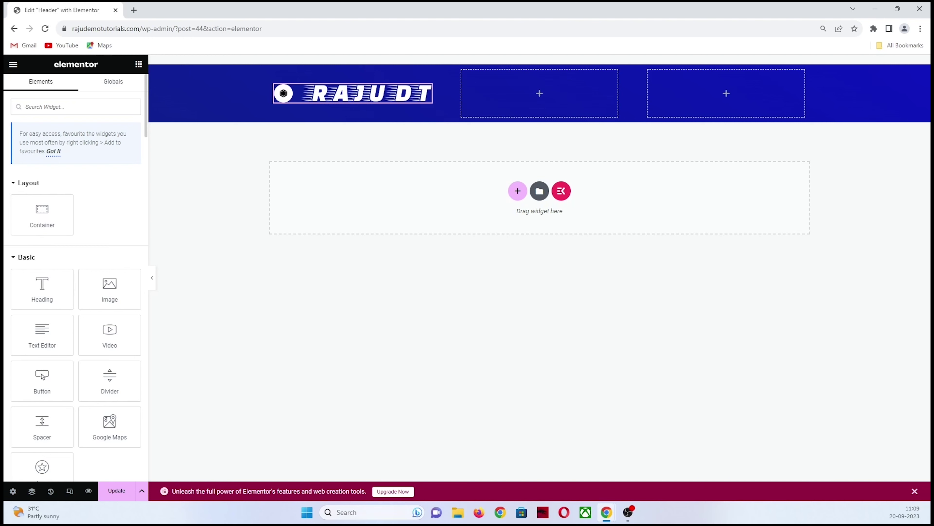
Step: Search for "nav", place an ElementsKit Nav Menu in the second inner container and assign it the Home menu
{"action": "type", "text": "nav"}
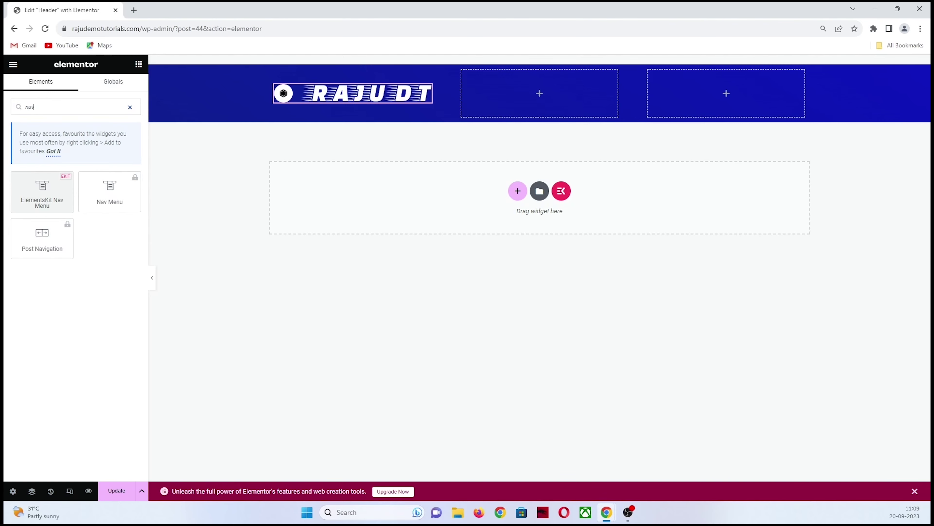
{"action": "left_click_drag", "start_coordinate": [42, 189], "coordinate": [542, 93]}
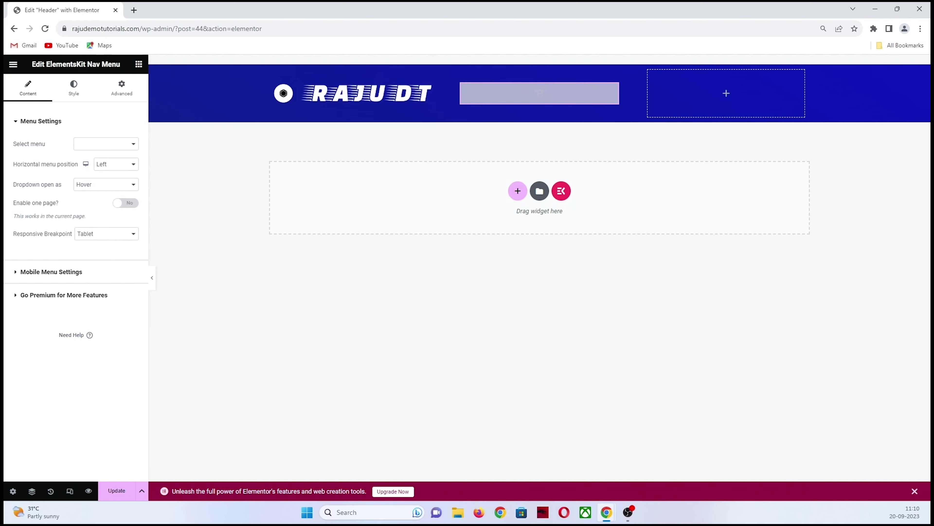
{"action": "triple_click", "coordinate": [29, 143]}
{"action": "left_click", "coordinate": [105, 143]}
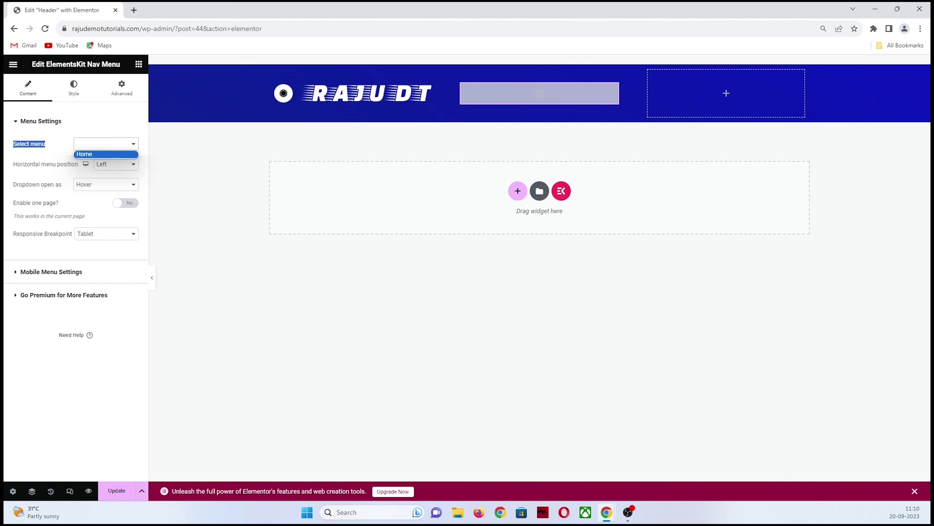
{"action": "left_click", "coordinate": [106, 154]}
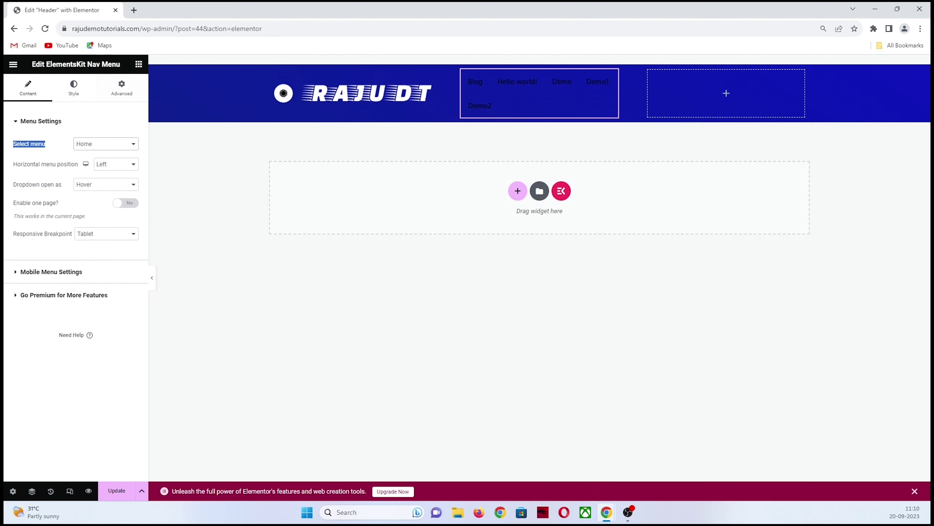
Step: Open the rajudemotutorials.com WordPress dashboard in a new browser tab and go to the Menus page under Appearance
{"action": "left_click", "coordinate": [133, 10]}
{"action": "type", "text": "ra"}
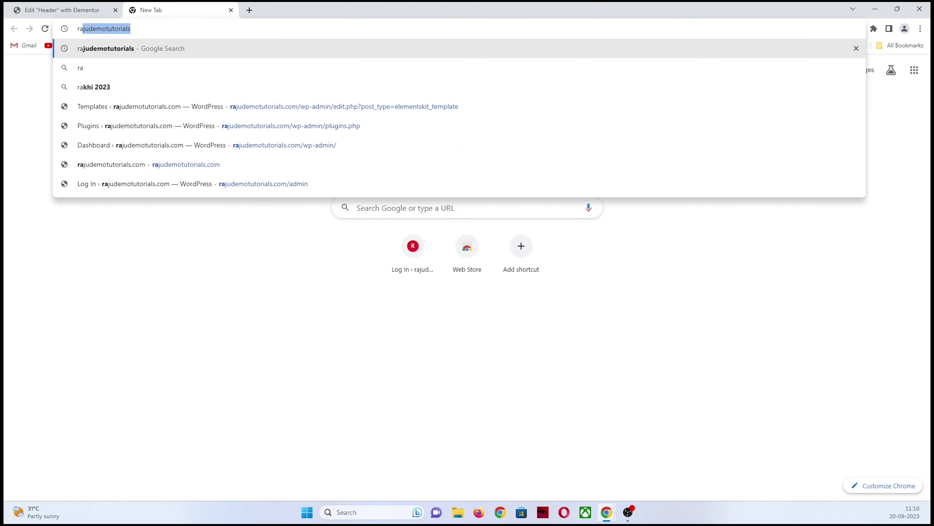
{"action": "key", "text": "Return"}
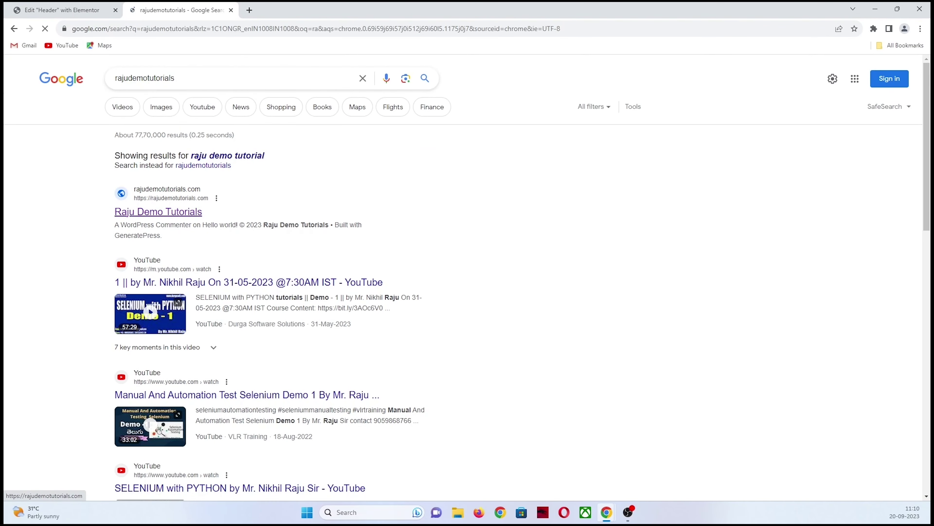
{"action": "left_click", "coordinate": [159, 211]}
{"action": "mouse_move", "coordinate": [39, 266]}
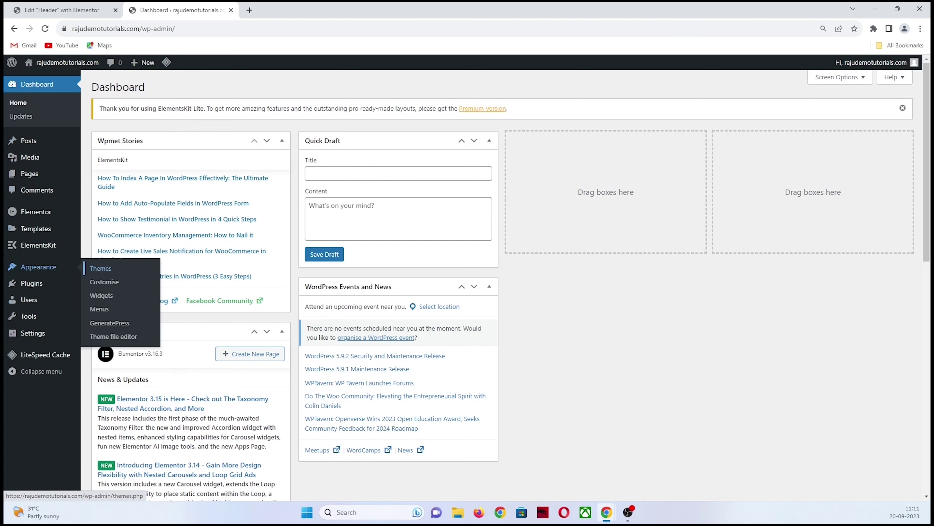
{"action": "left_click", "coordinate": [99, 309]}
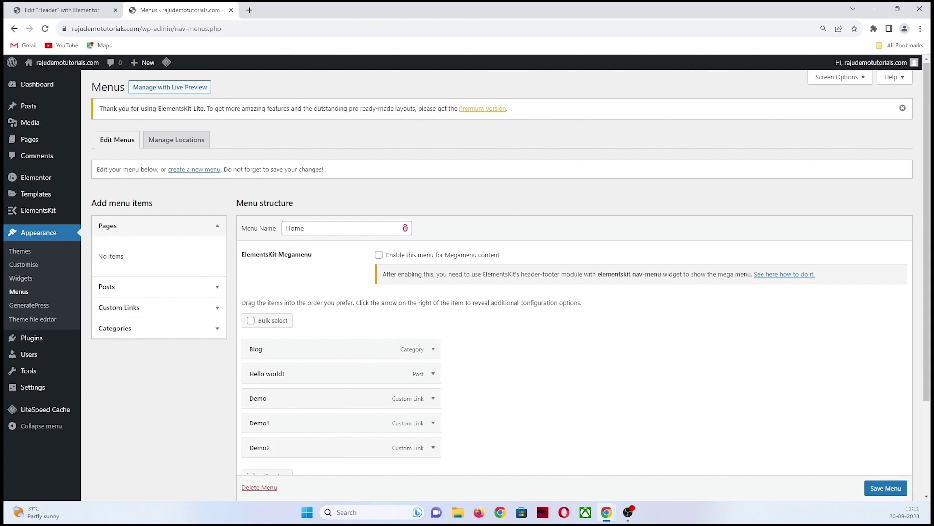
Step: Examine the Home menu's name, structure and settings, and the categories that can be added as menu items
{"action": "left_click_drag", "start_coordinate": [237, 203], "coordinate": [293, 203]}
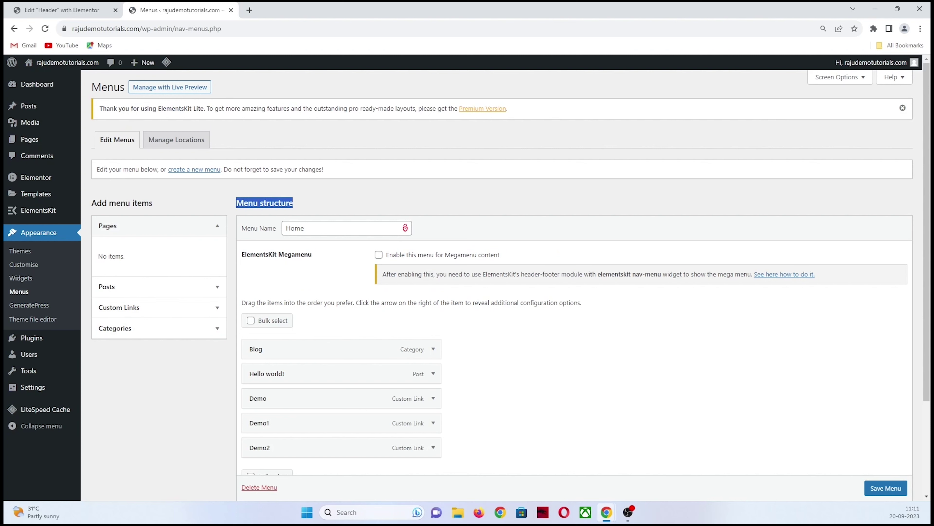
{"action": "left_click_drag", "start_coordinate": [242, 227], "coordinate": [273, 228]}
{"action": "left_click", "coordinate": [286, 228]}
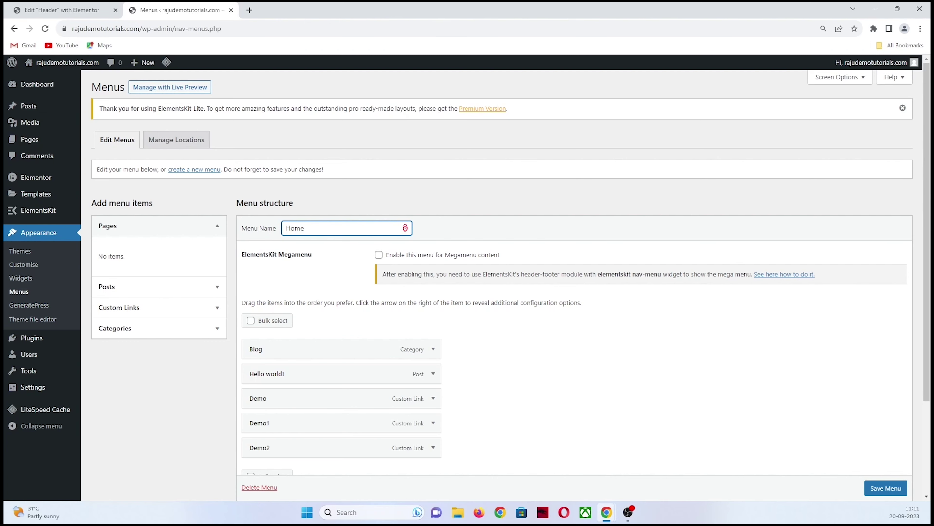
{"action": "scroll", "coordinate": [342, 257], "scroll_direction": "down", "scroll_amount": 3}
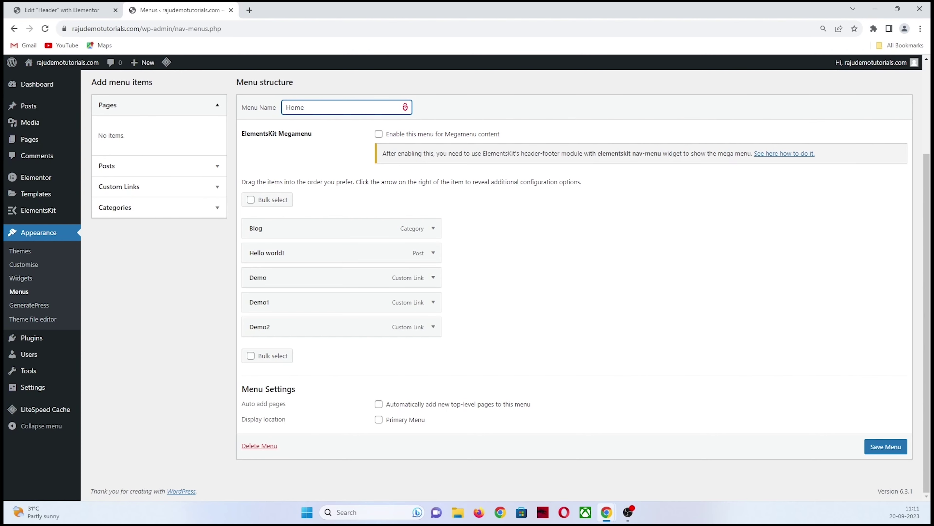
{"action": "left_click", "coordinate": [158, 105]}
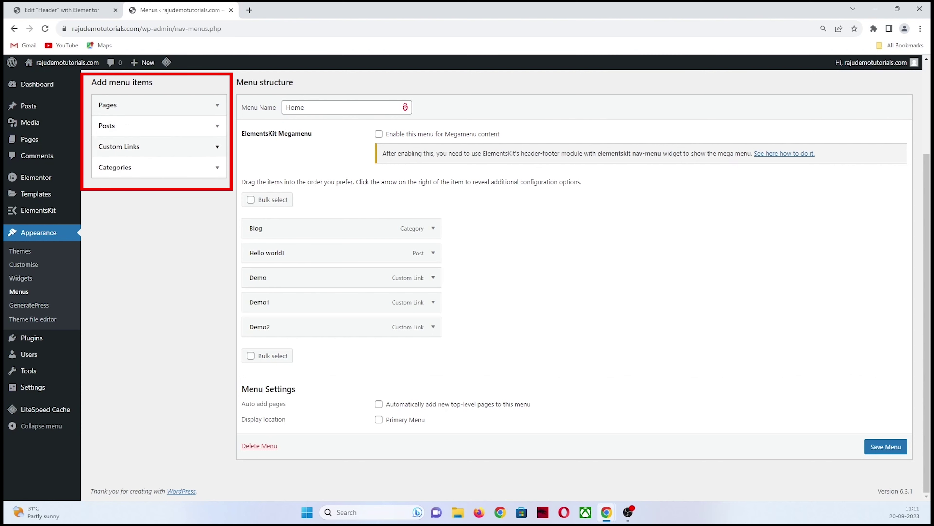
{"action": "left_click", "coordinate": [158, 167]}
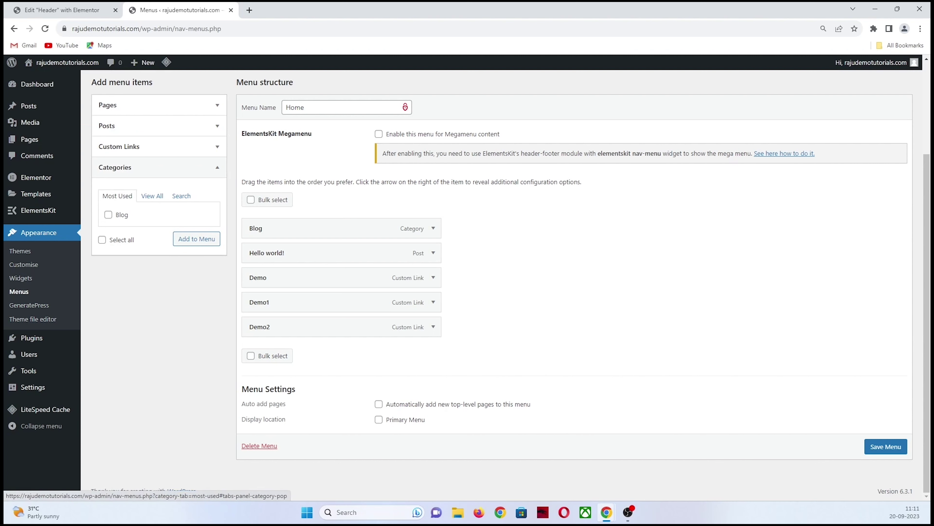
{"action": "left_click", "coordinate": [153, 196]}
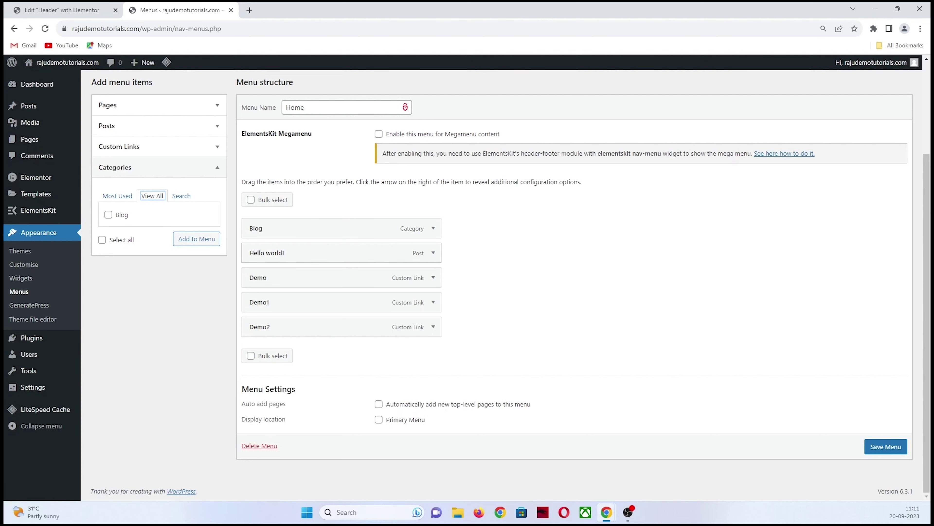
Step: Review the posts and pages available as menu items, and the Home menu's name and structure
{"action": "scroll", "coordinate": [341, 252], "scroll_direction": "up", "scroll_amount": 1}
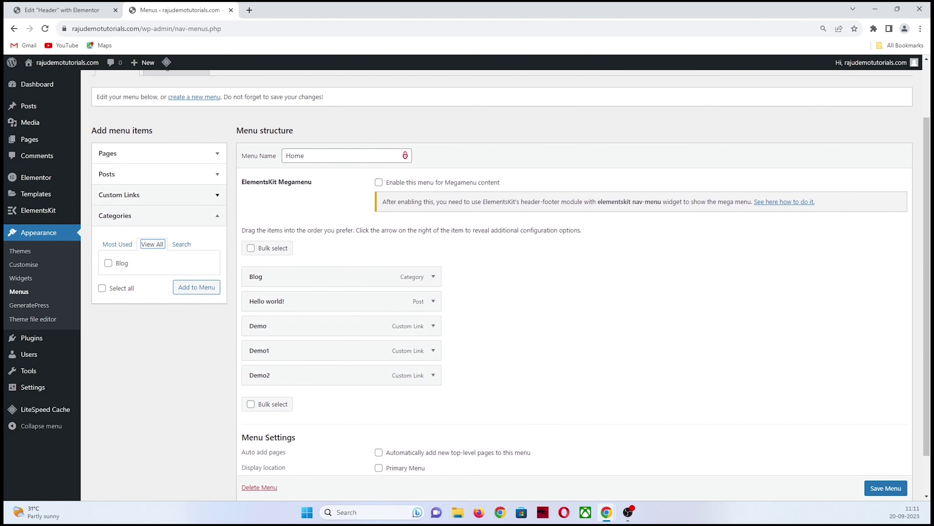
{"action": "key", "text": "shift+Tab"}
{"action": "key", "text": "shift+Tab"}
{"action": "key", "text": "Return"}
{"action": "key", "text": "shift+Tab"}
{"action": "key", "text": "Return"}
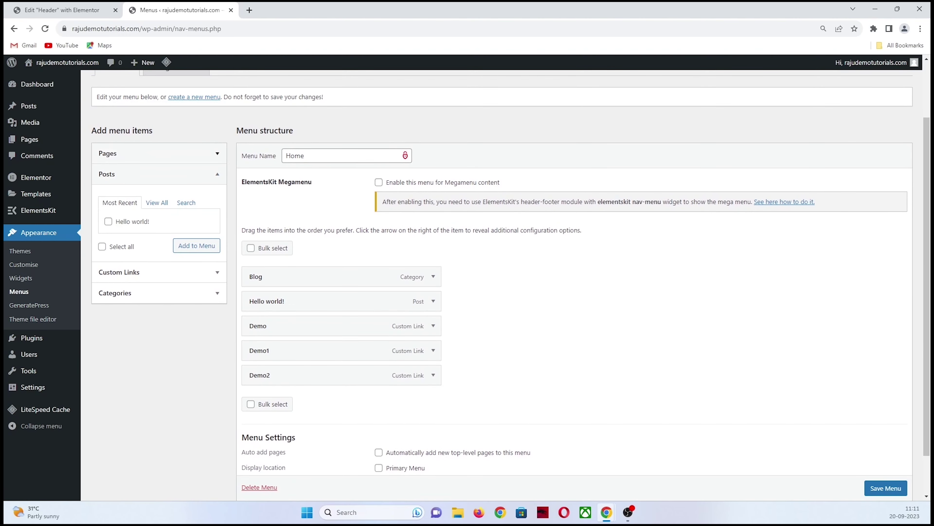
{"action": "key", "text": "shift+Tab"}
{"action": "key", "text": "Return"}
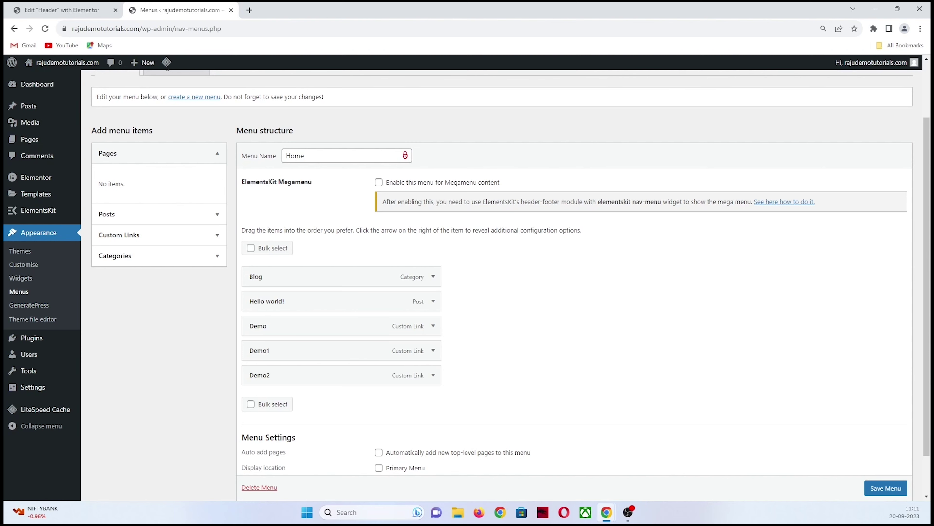
{"action": "scroll", "coordinate": [510, 290], "scroll_direction": "down", "scroll_amount": 2}
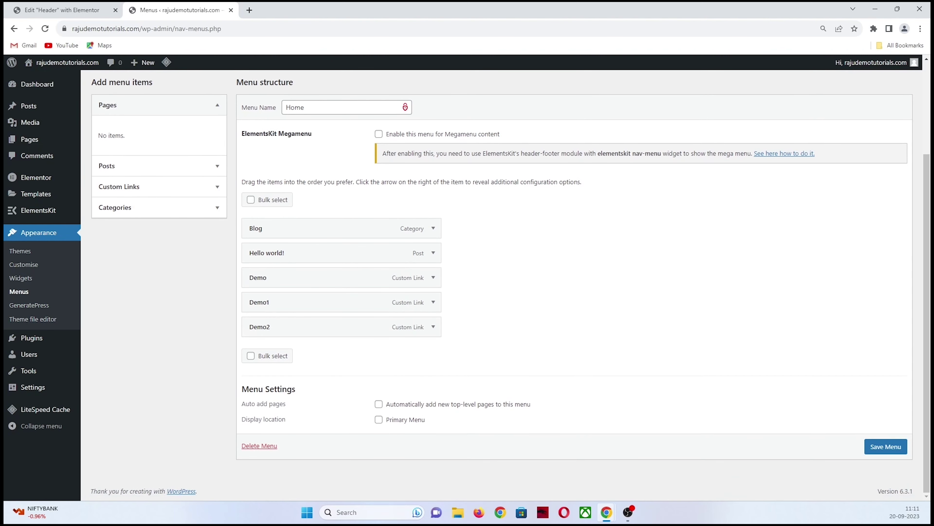
{"action": "left_click", "coordinate": [287, 107]}
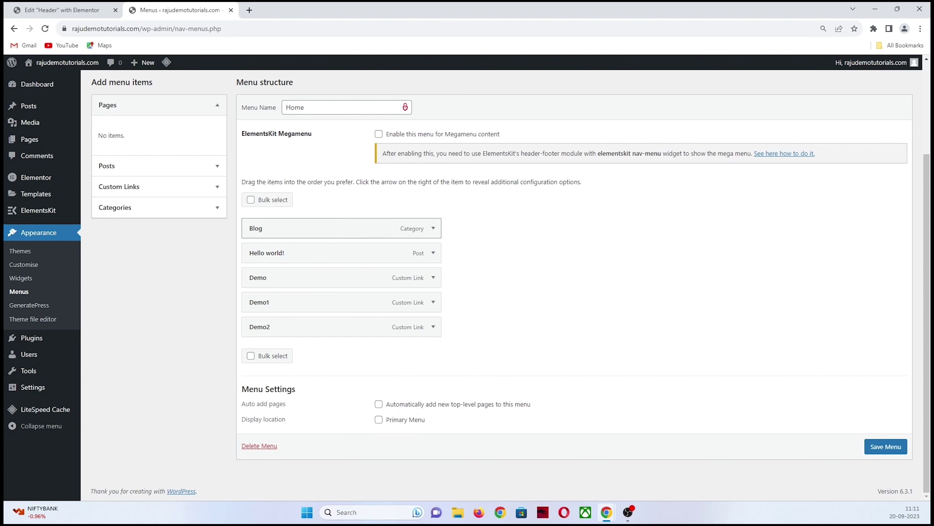
Step: Return to the Elementor header tab, save the header and reload the editor
{"action": "key", "text": "ctrl+shift+Tab"}
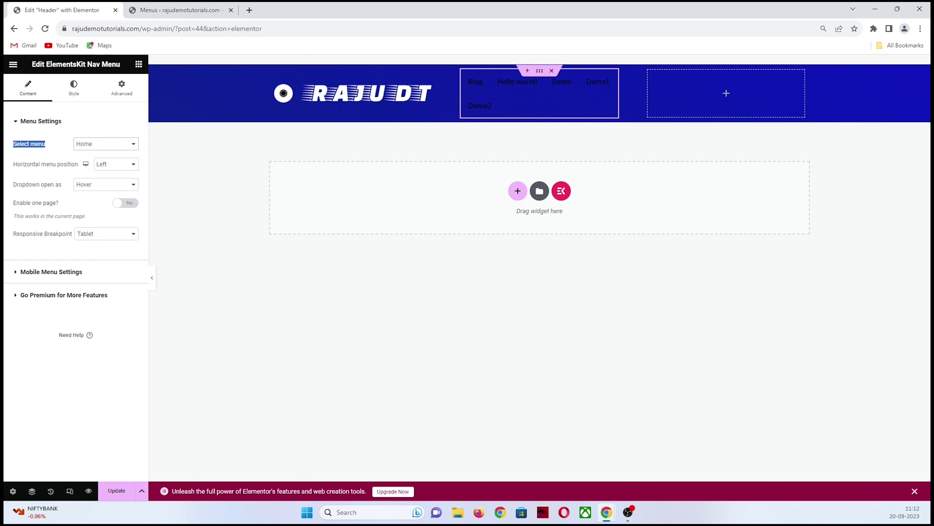
{"action": "key", "text": "ctrl+s"}
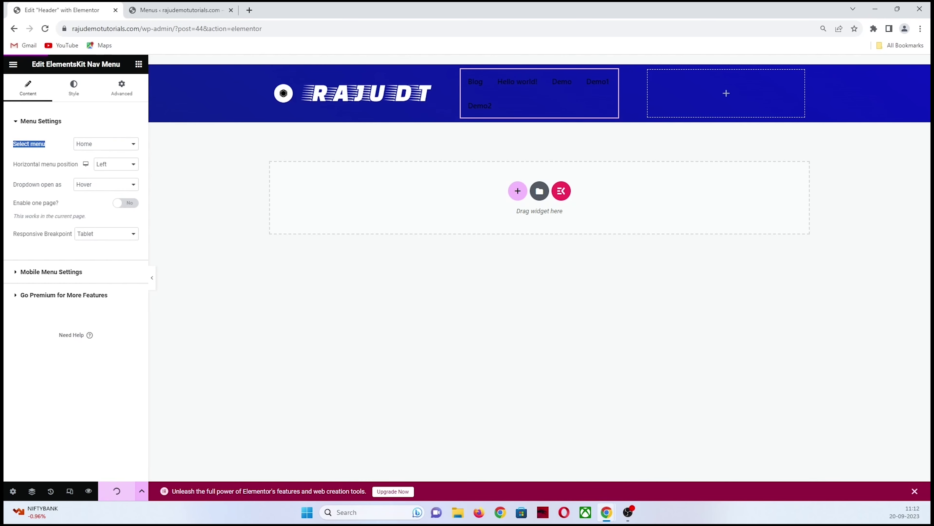
{"action": "key", "text": "F5"}
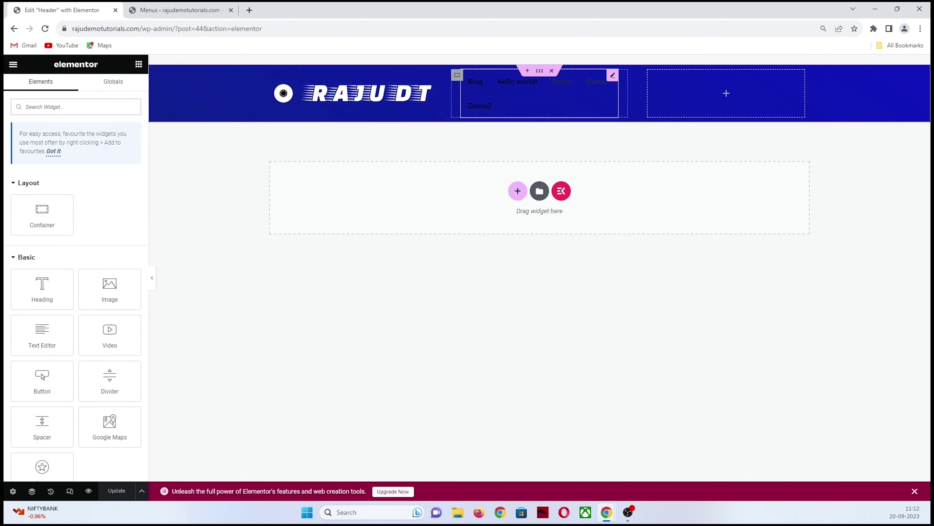
Step: Edit the ElementsKit Nav Menu widget and select Home as its menu
{"action": "left_click", "coordinate": [612, 75]}
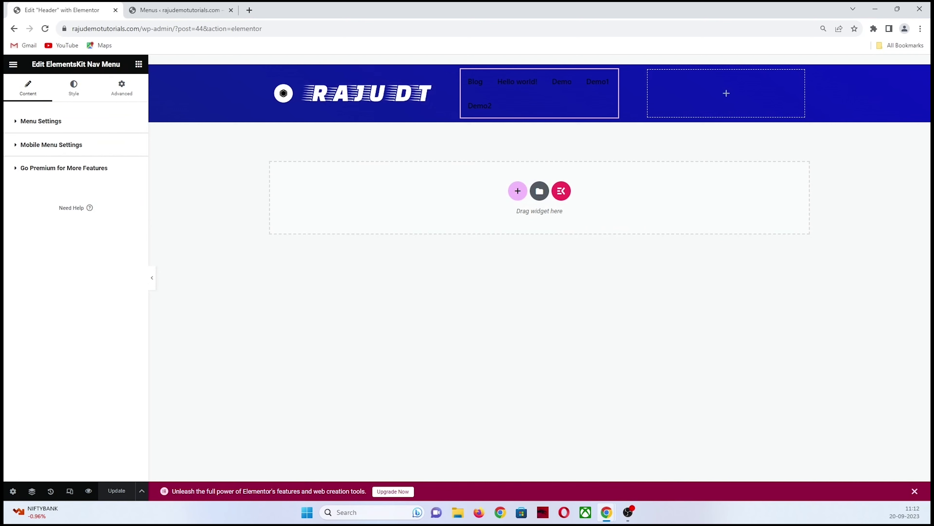
{"action": "left_click", "coordinate": [105, 143]}
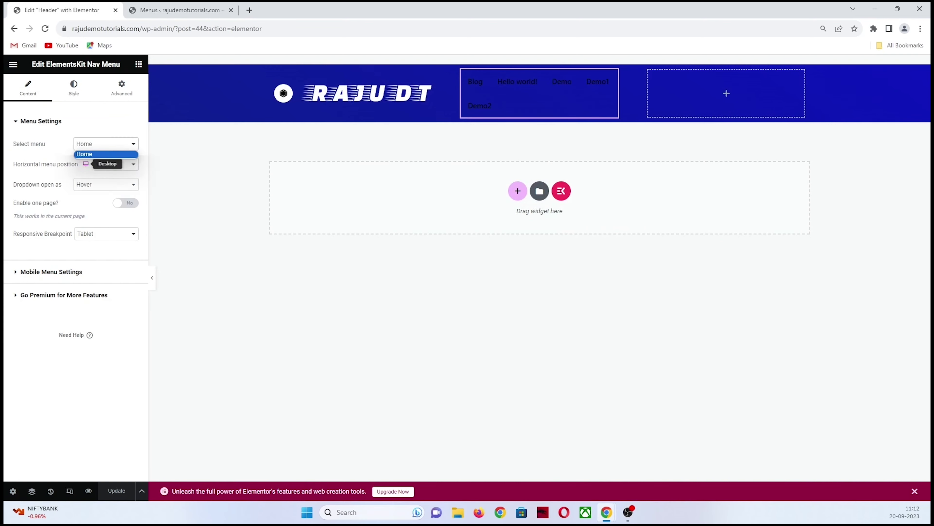
{"action": "key", "text": "Return"}
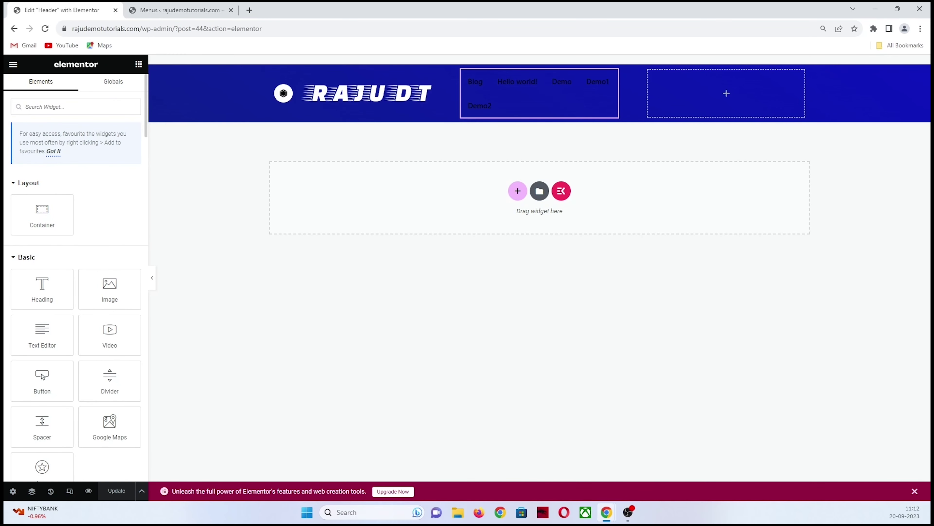
Step: Search the widgets for "sear" and place the Header Search widget in the empty third container
{"action": "type", "text": "nav"}
{"action": "key", "text": "BackSpace"}
{"action": "key", "text": "BackSpace"}
{"action": "key", "text": "BackSpace"}
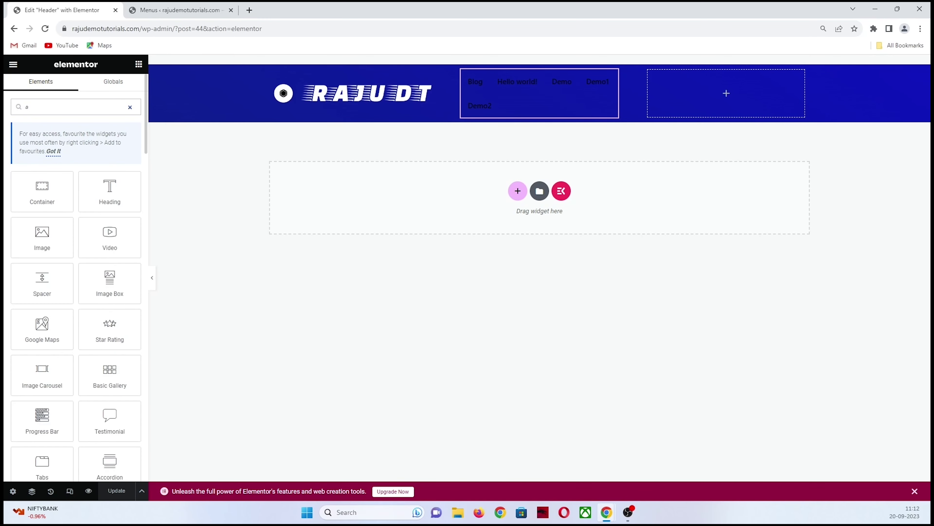
{"action": "type", "text": "sear"}
{"action": "left_click_drag", "start_coordinate": [42, 190], "coordinate": [750, 94]}
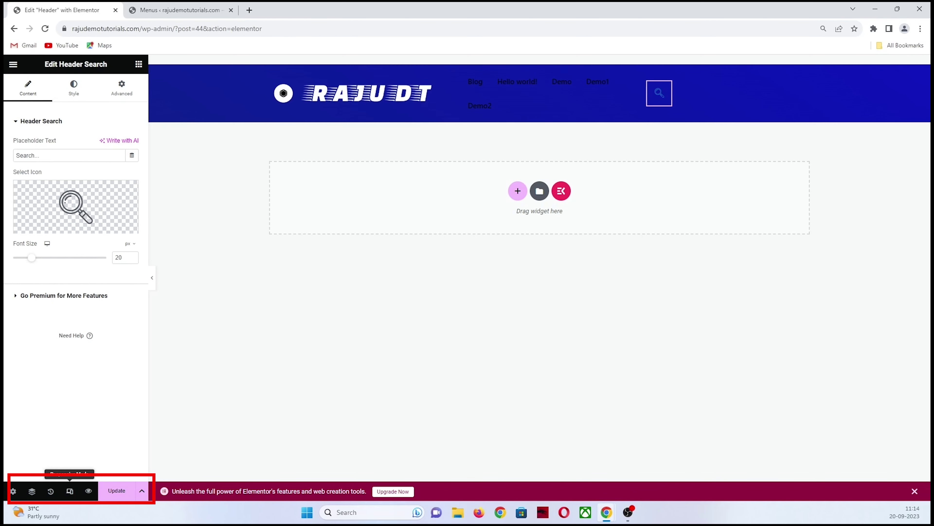
Step: Preview the header in responsive mode at desktop, tablet portrait and mobile sizes, and return to desktop editing
{"action": "left_click", "coordinate": [70, 490]}
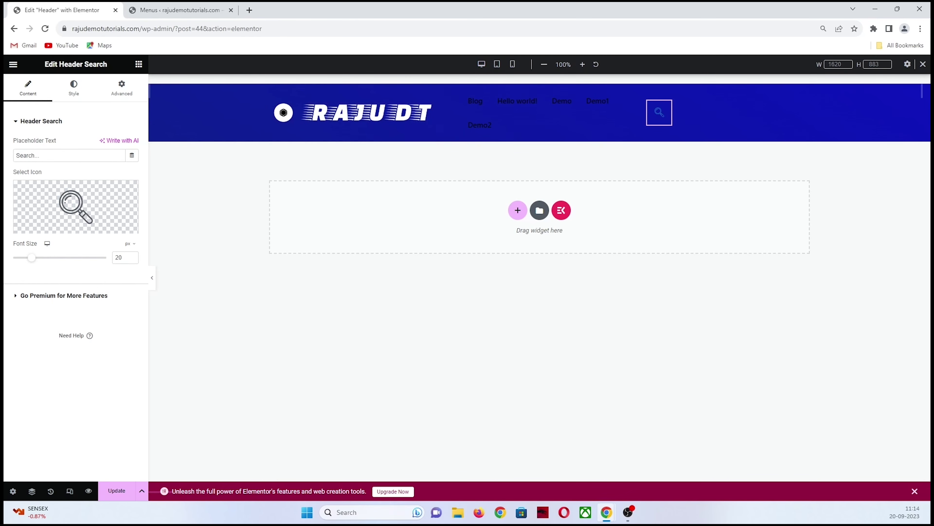
{"action": "left_click", "coordinate": [152, 278]}
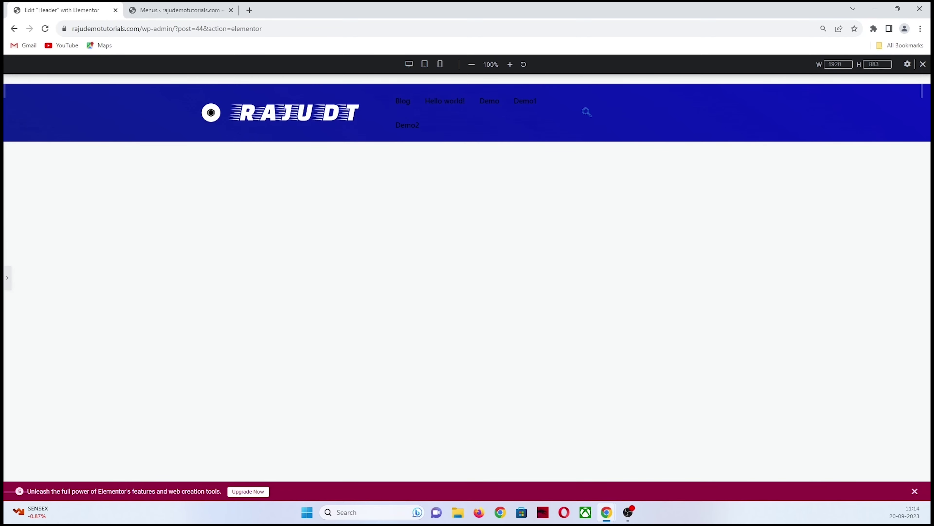
{"action": "key", "text": "ctrl+p"}
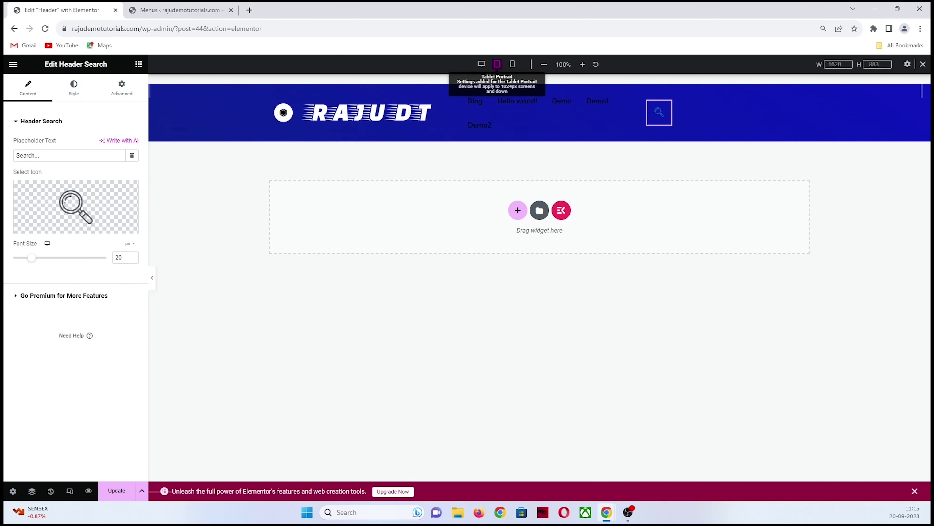
{"action": "left_click", "coordinate": [496, 64]}
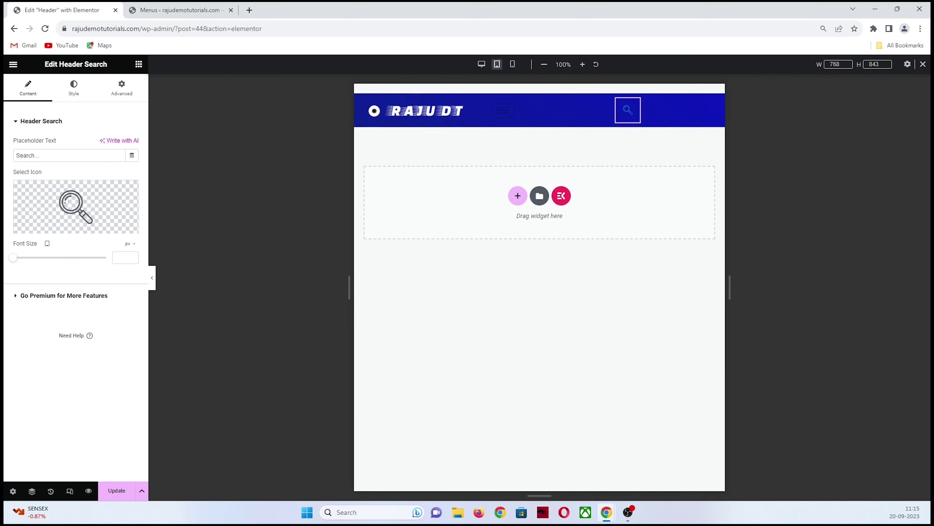
{"action": "key", "text": "ctrl+p"}
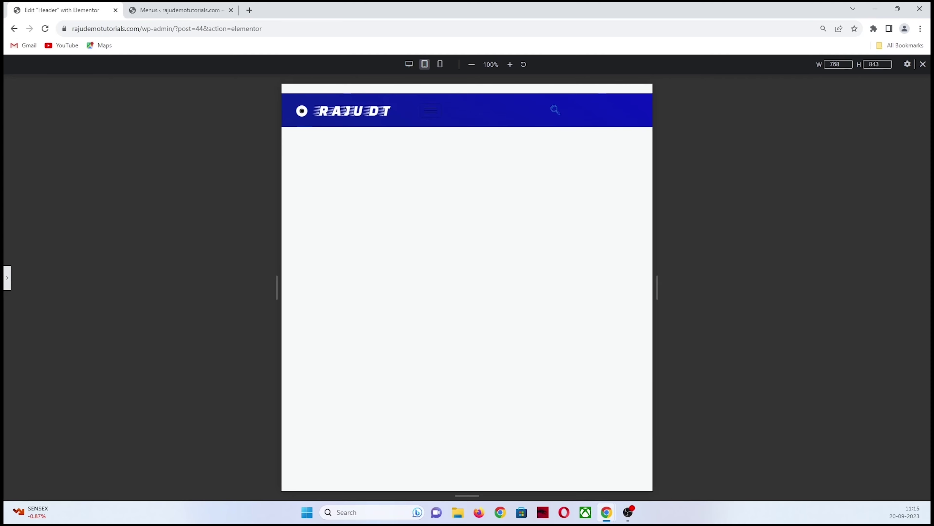
{"action": "left_click", "coordinate": [440, 64]}
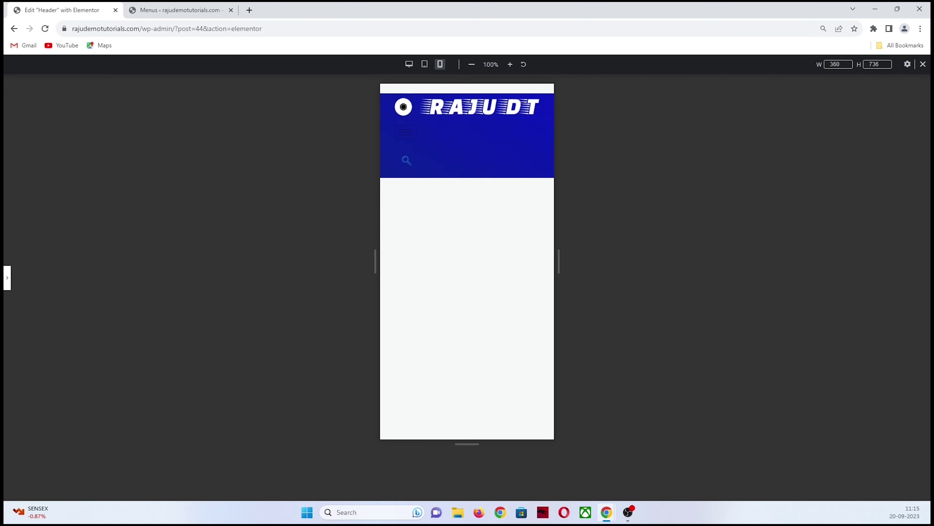
{"action": "left_click", "coordinate": [408, 64]}
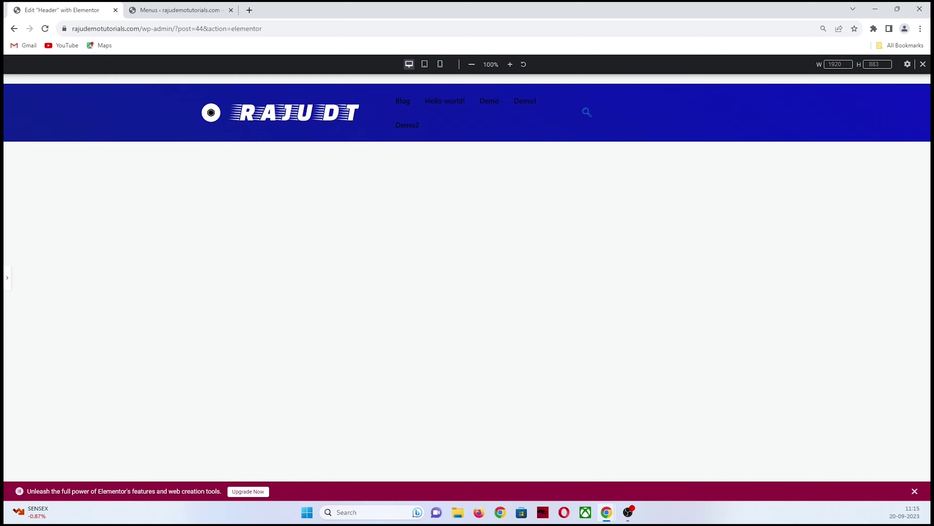
{"action": "left_click", "coordinate": [587, 113]}
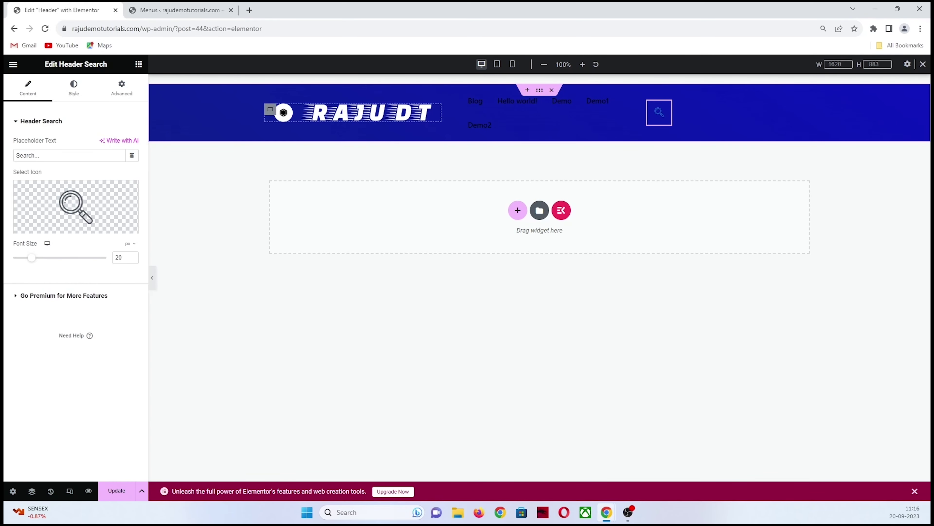
Step: Set the logo container's width to 40% and the nav menu container's width to 50%
{"action": "left_click", "coordinate": [270, 109]}
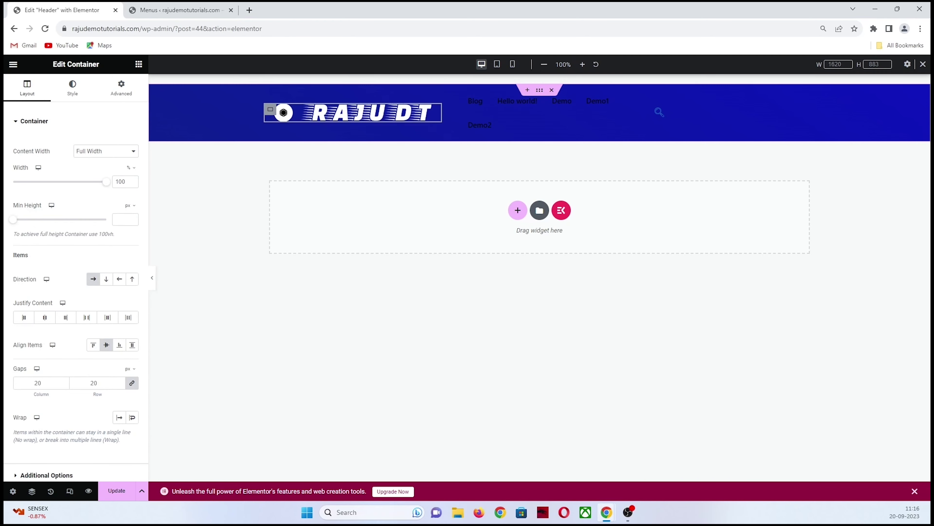
{"action": "triple_click", "coordinate": [32, 151]}
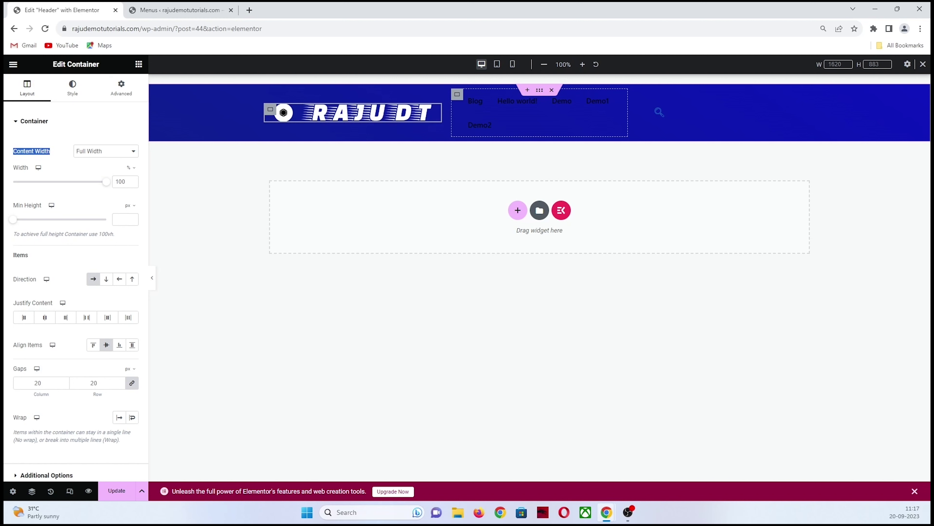
{"action": "double_click", "coordinate": [120, 181]}
{"action": "type", "text": "40"}
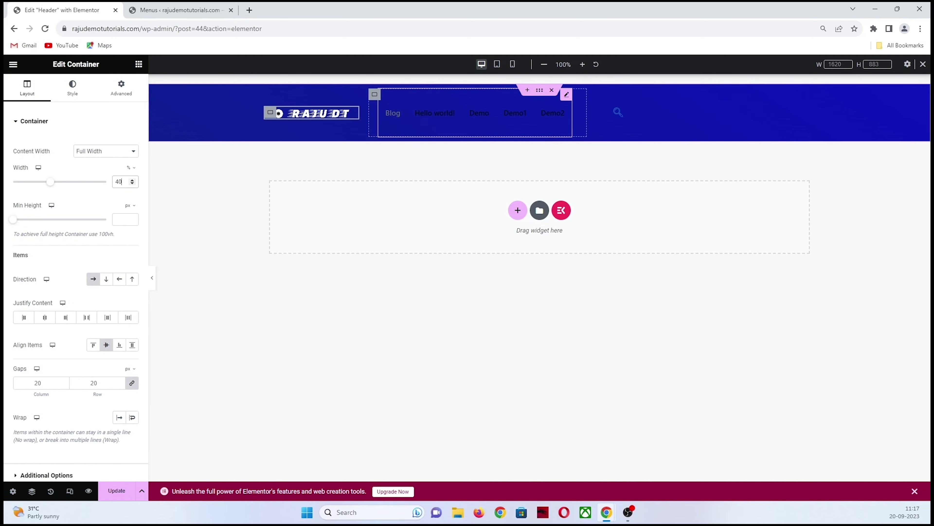
{"action": "left_click", "coordinate": [478, 129]}
{"action": "double_click", "coordinate": [121, 182]}
{"action": "type", "text": "50"}
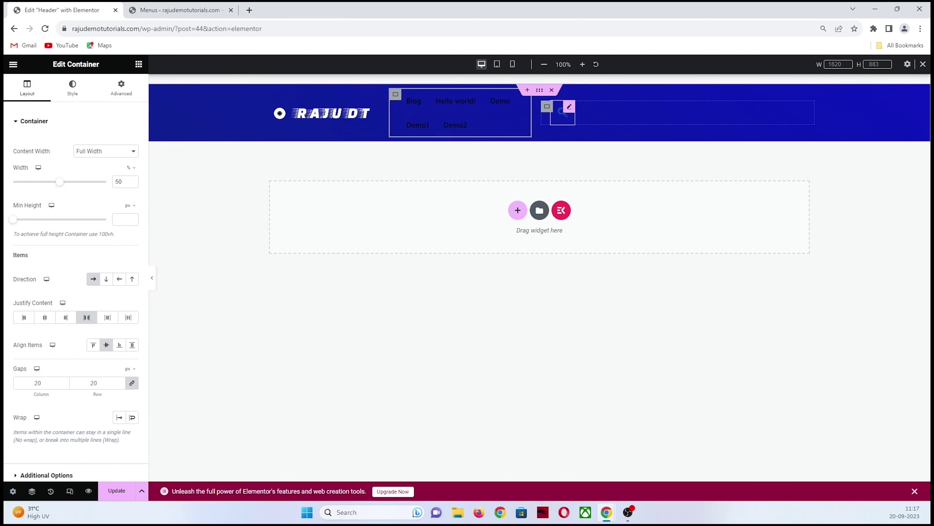
Step: Set the search container's width to 10% and the logo container's width to 30%
{"action": "left_click", "coordinate": [626, 117]}
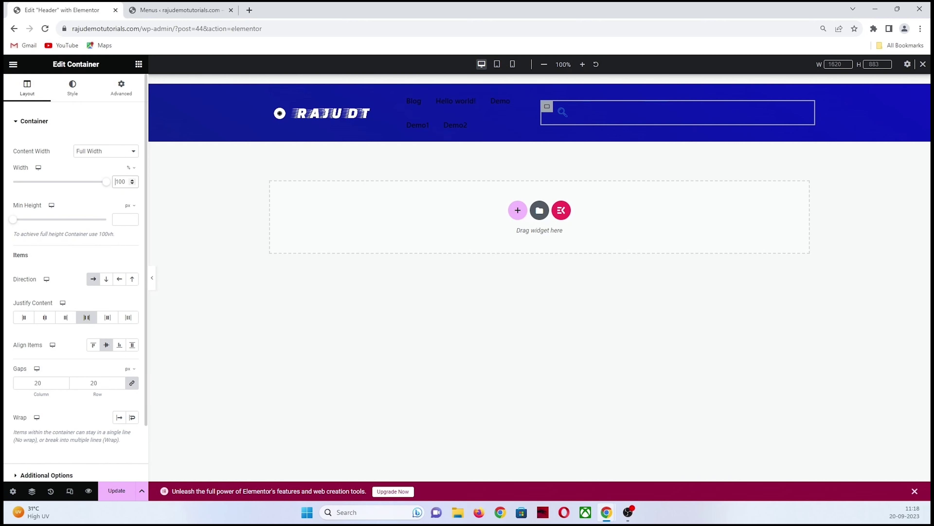
{"action": "key", "text": "BackSpace"}
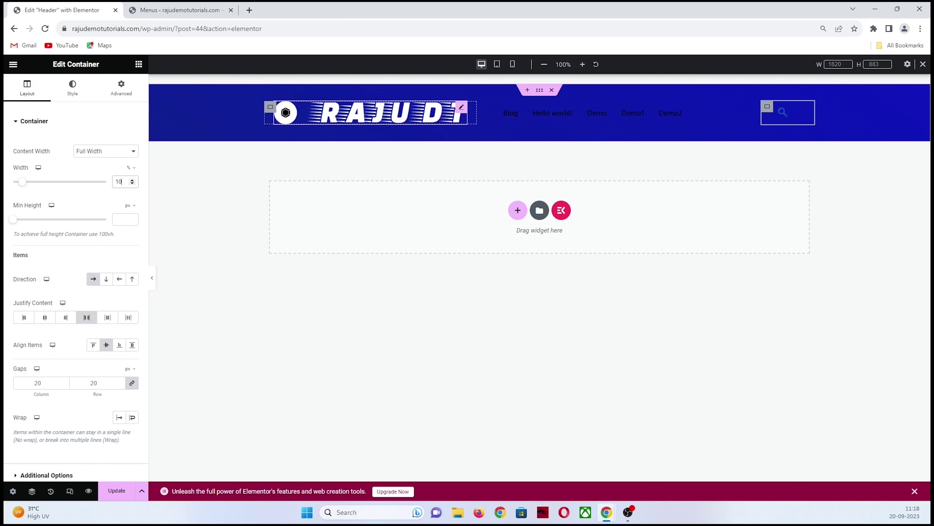
{"action": "key", "text": "BackSpace"}
{"action": "key", "text": "BackSpace"}
{"action": "type", "text": "40"}
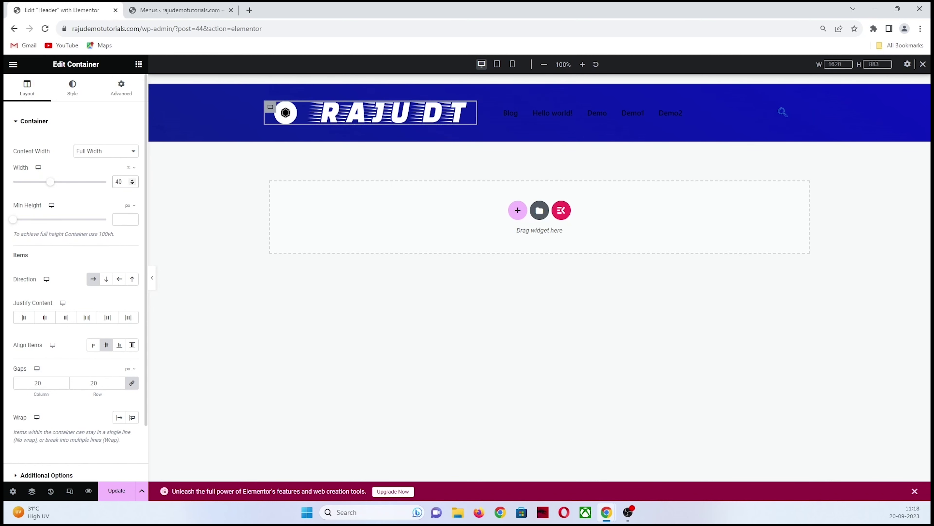
{"action": "key", "text": "BackSpace"}
{"action": "type", "text": "3"}
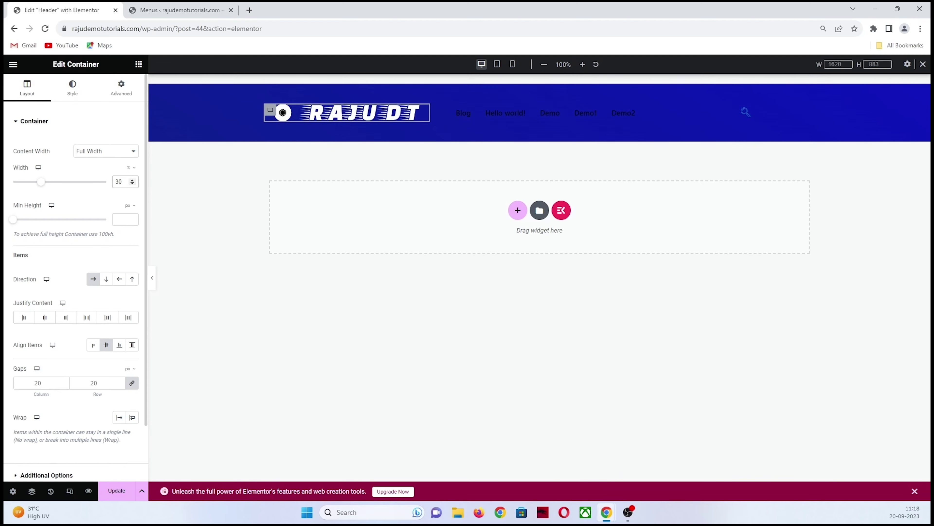
Step: Set the nav menu container's width to 60%
{"action": "left_click", "coordinate": [673, 110]}
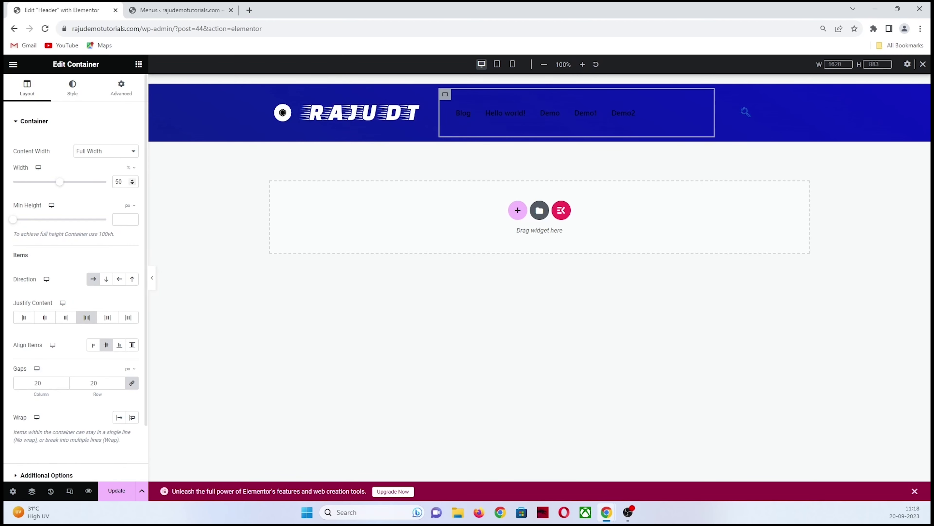
{"action": "left_click", "coordinate": [117, 181]}
{"action": "key", "text": "BackSpace"}
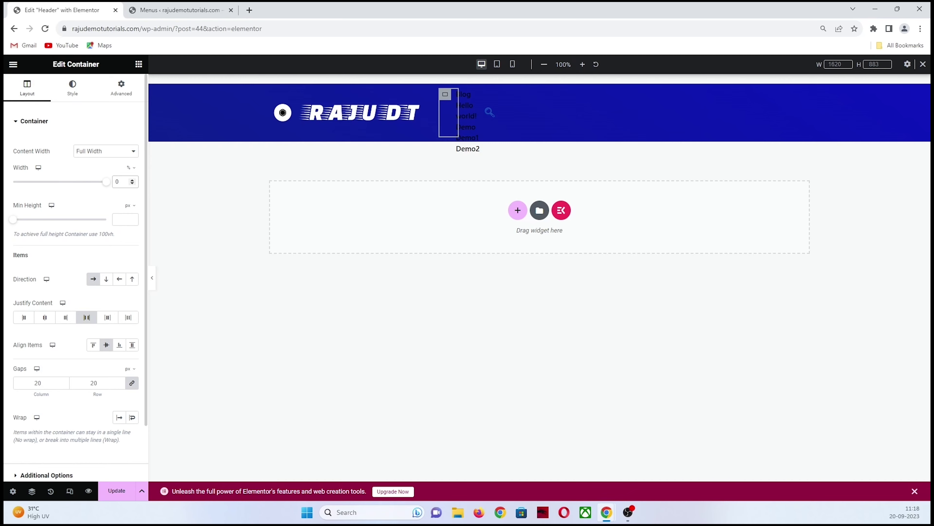
{"action": "type", "text": "6"}
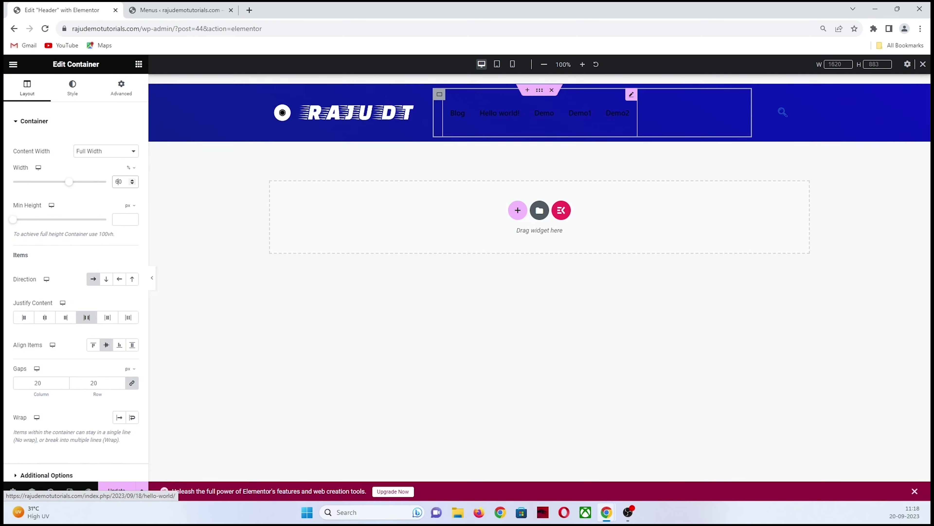
Step: Set the nav menu's horizontal menu position to Right and open the settings of its surrounding container
{"action": "left_click", "coordinate": [618, 113]}
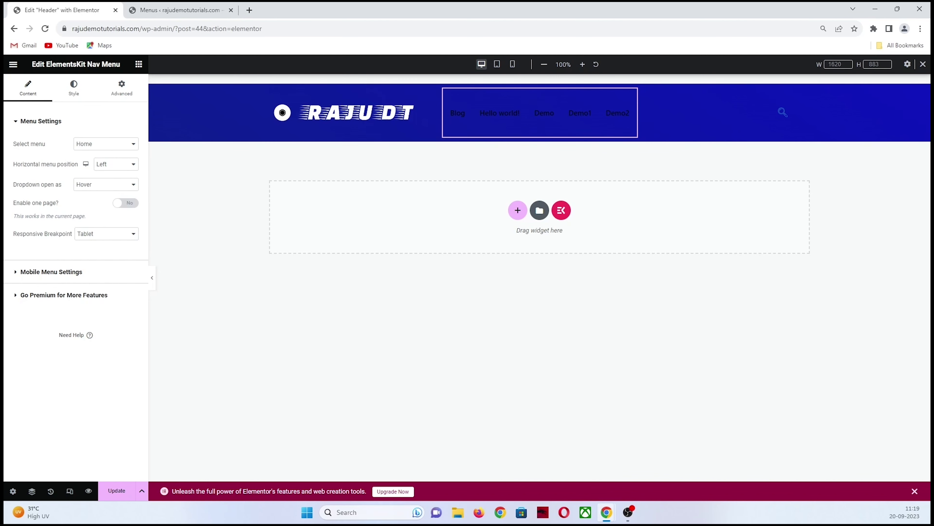
{"action": "left_click_drag", "start_coordinate": [13, 164], "coordinate": [70, 165]}
{"action": "left_click", "coordinate": [116, 164]}
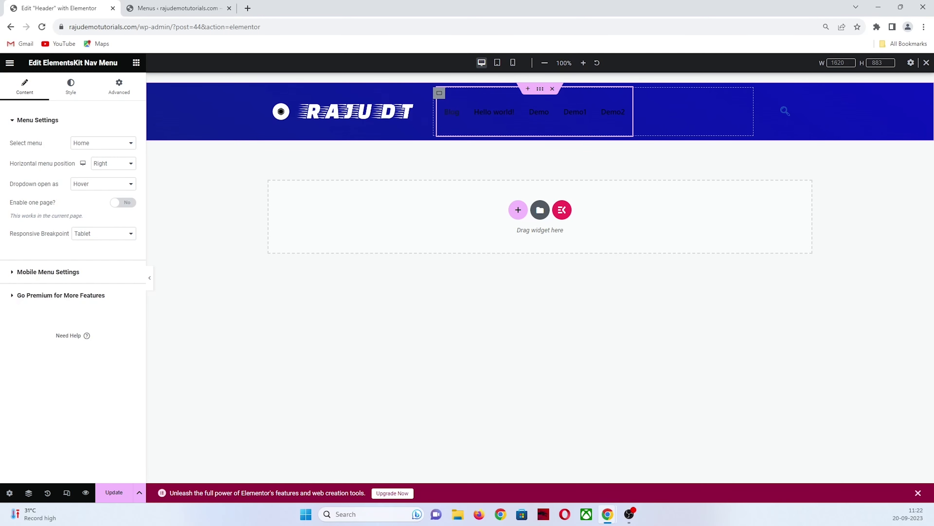
{"action": "left_click", "coordinate": [539, 88]}
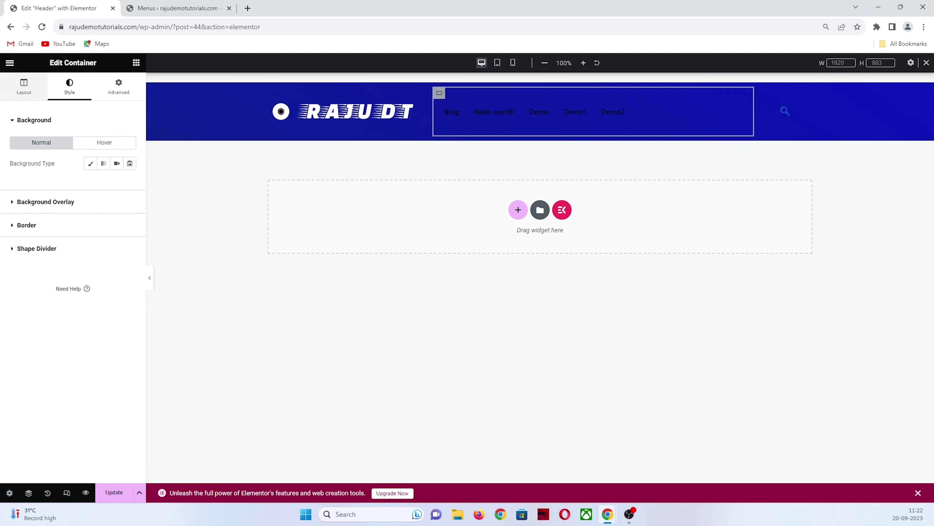
Step: Justify the nav menu container's content to the end and open the nav menu widget's style settings
{"action": "left_click", "coordinate": [24, 86]}
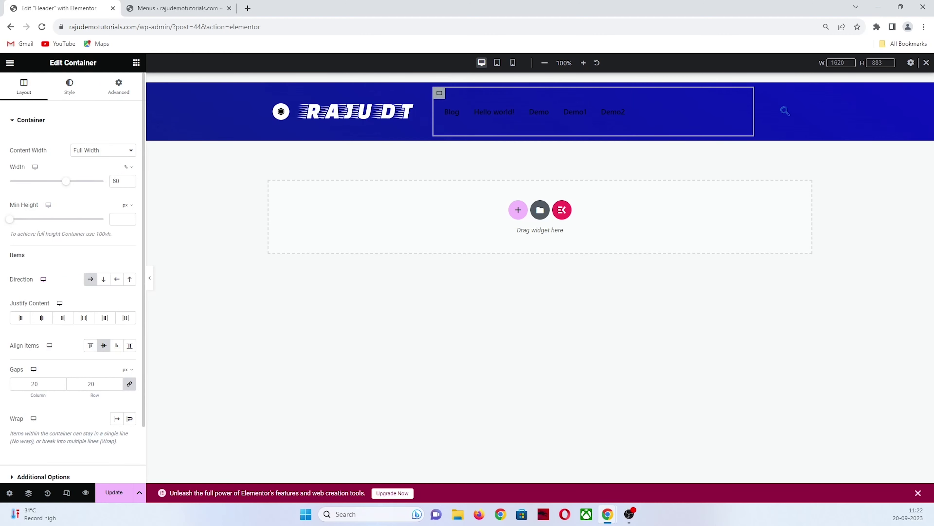
{"action": "left_click", "coordinate": [62, 317]}
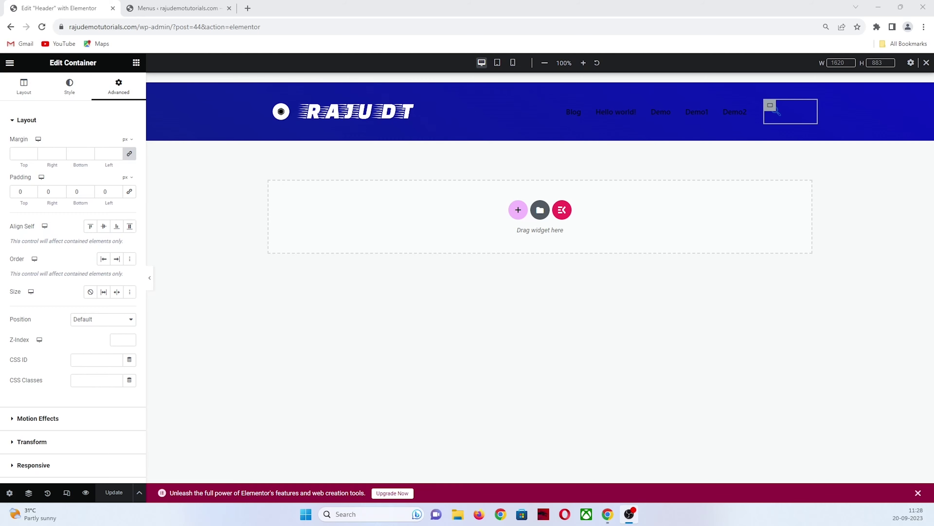
{"action": "left_click", "coordinate": [749, 92]}
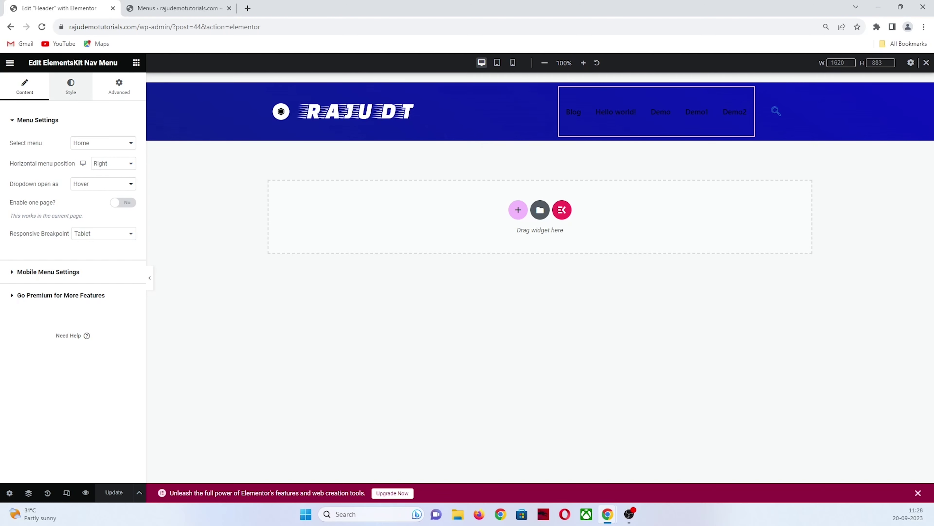
{"action": "left_click", "coordinate": [70, 87]}
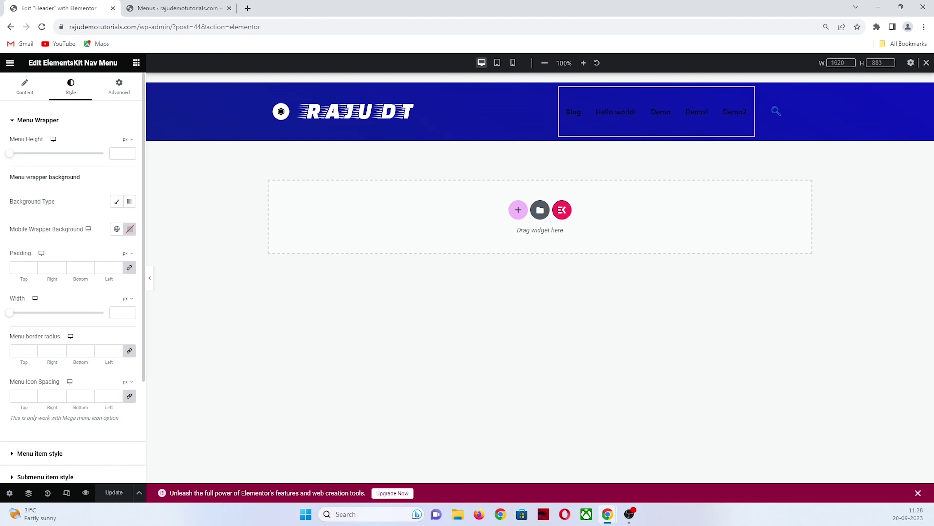
Step: Try red #F00F0F and blue #100FF0 as the nav menu's mobile wrapper background, and clear the colour again
{"action": "left_click", "coordinate": [129, 229]}
{"action": "left_click_drag", "start_coordinate": [125, 324], "coordinate": [178, 272]}
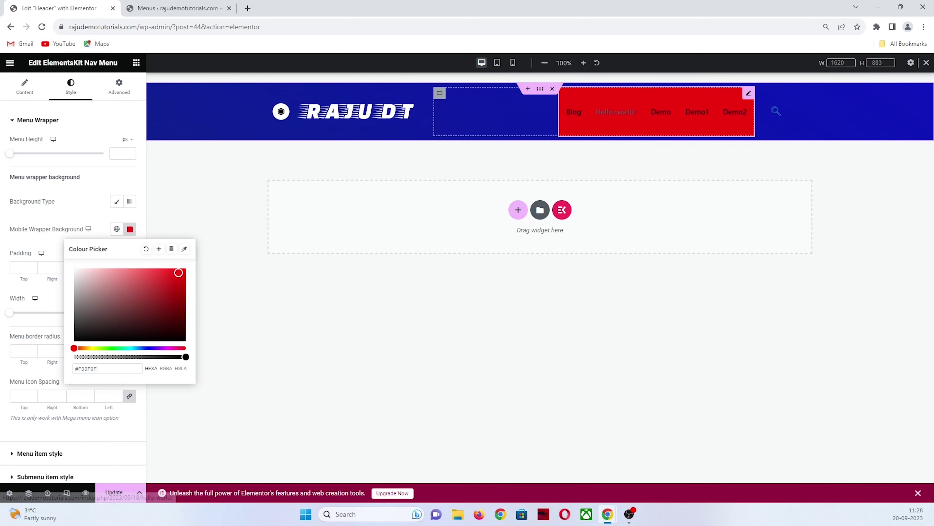
{"action": "left_click", "coordinate": [148, 348]}
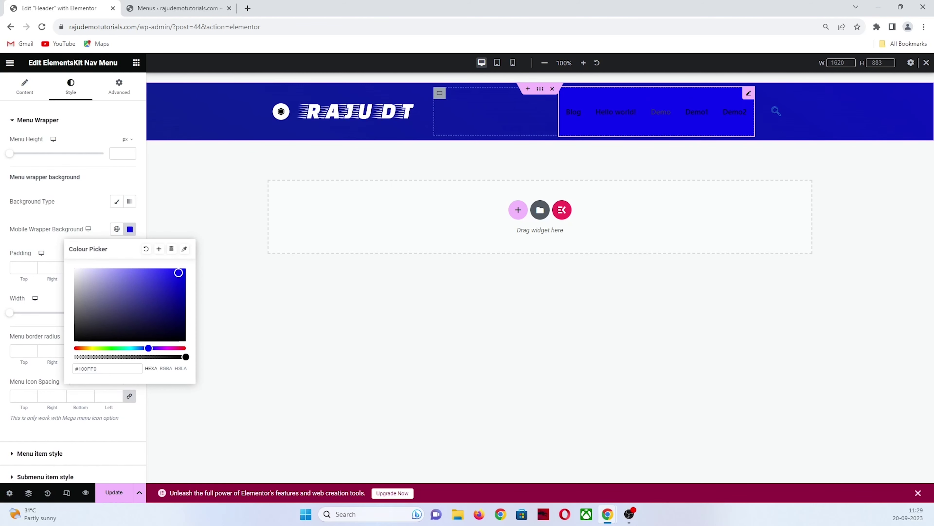
{"action": "left_click", "coordinate": [130, 229]}
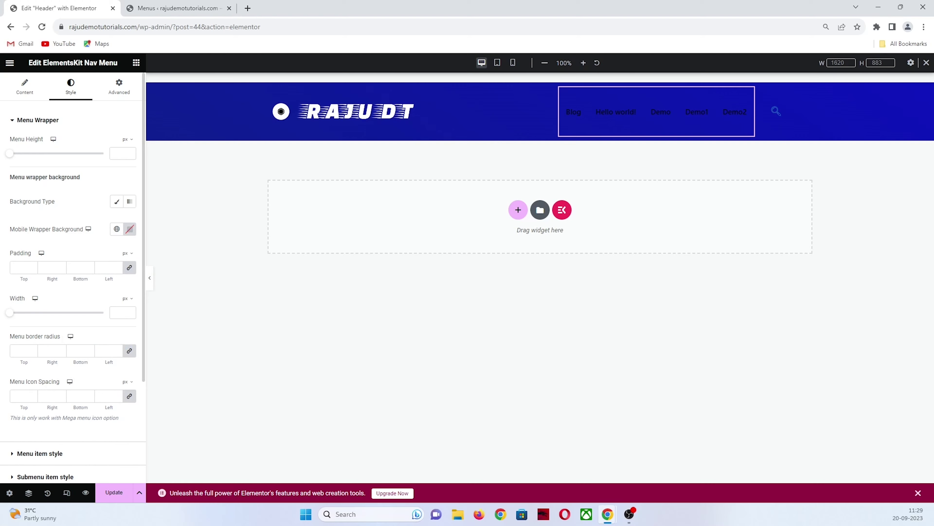
Step: Set the nav menu's item text color in the normal state to white #FFFFFF
{"action": "scroll", "coordinate": [74, 276], "scroll_direction": "down", "scroll_amount": 4}
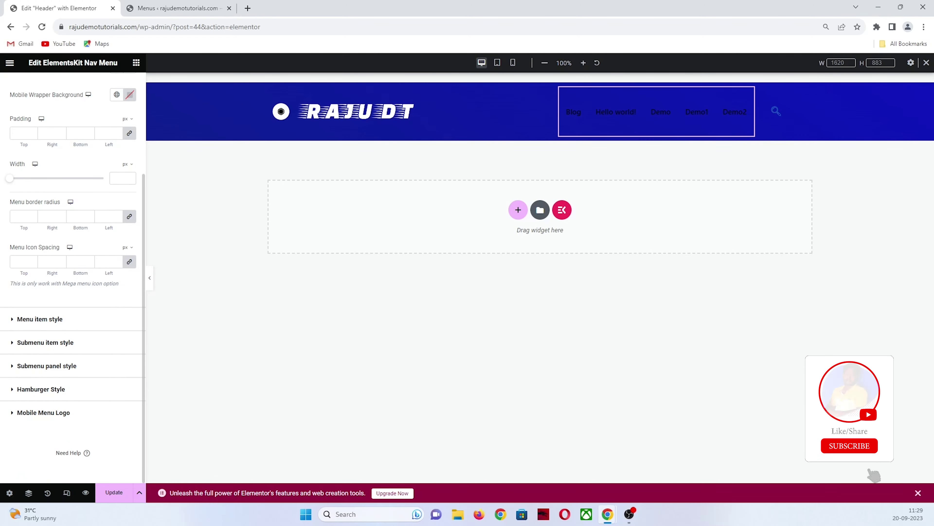
{"action": "left_click", "coordinate": [40, 318]}
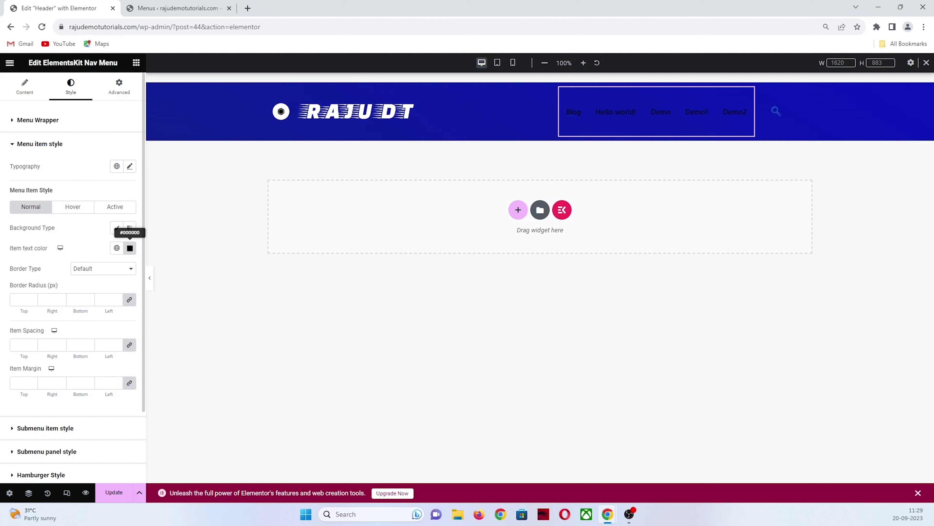
{"action": "left_click", "coordinate": [130, 248]}
{"action": "type", "text": "#FFFFFF"}
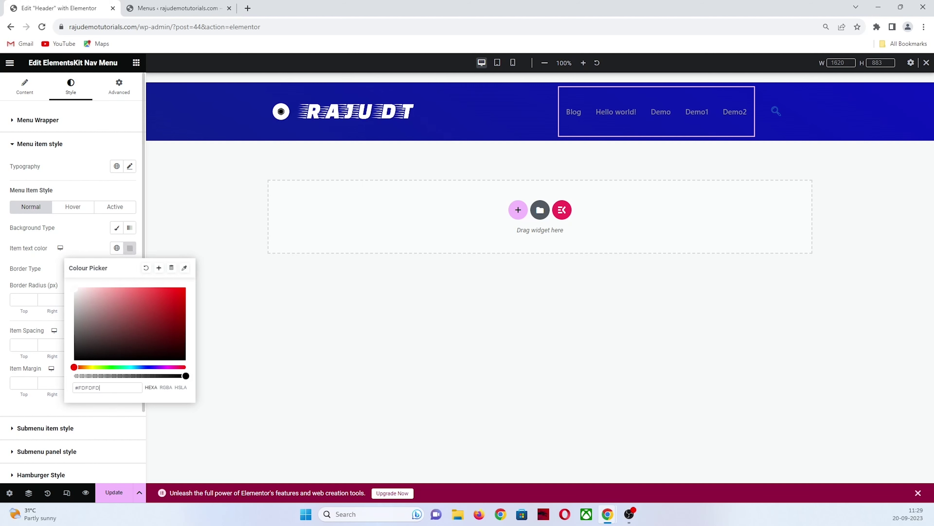
{"action": "key", "text": "Escape"}
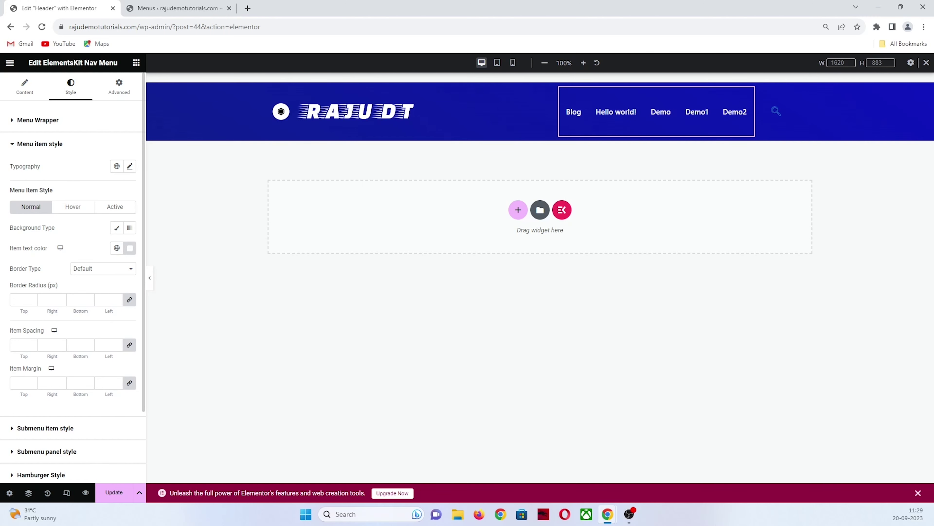
Step: Change the nav menu's normal item text color to yellow #FFF48C
{"action": "left_click", "coordinate": [130, 248]}
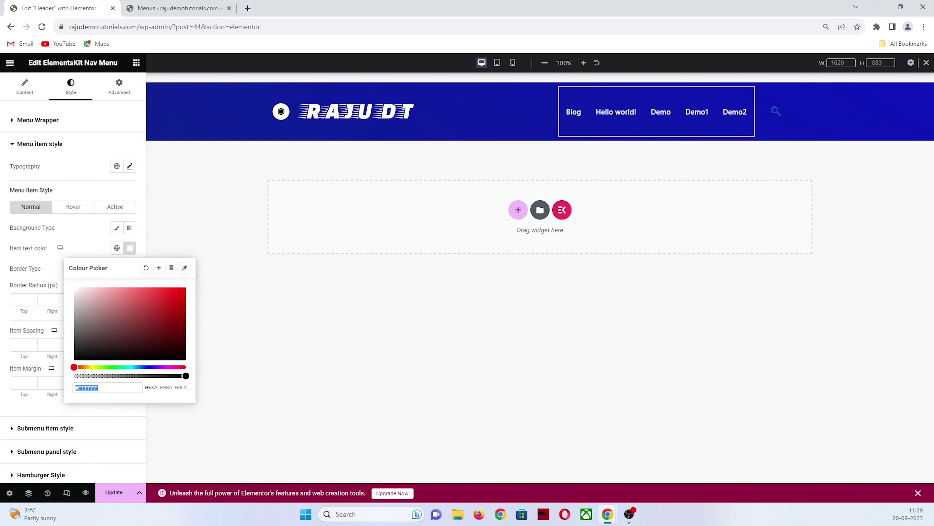
{"action": "left_click_drag", "start_coordinate": [73, 367], "coordinate": [97, 366]}
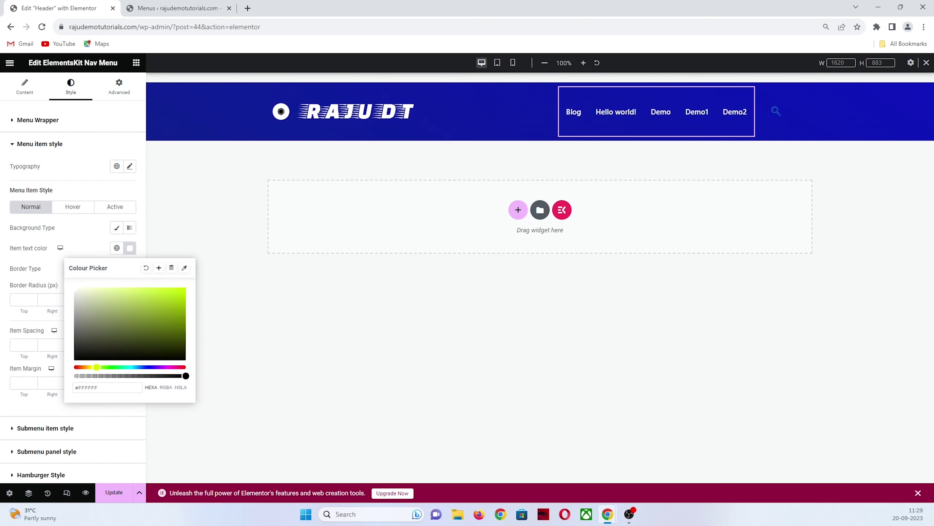
{"action": "left_click_drag", "start_coordinate": [142, 317], "coordinate": [186, 287]}
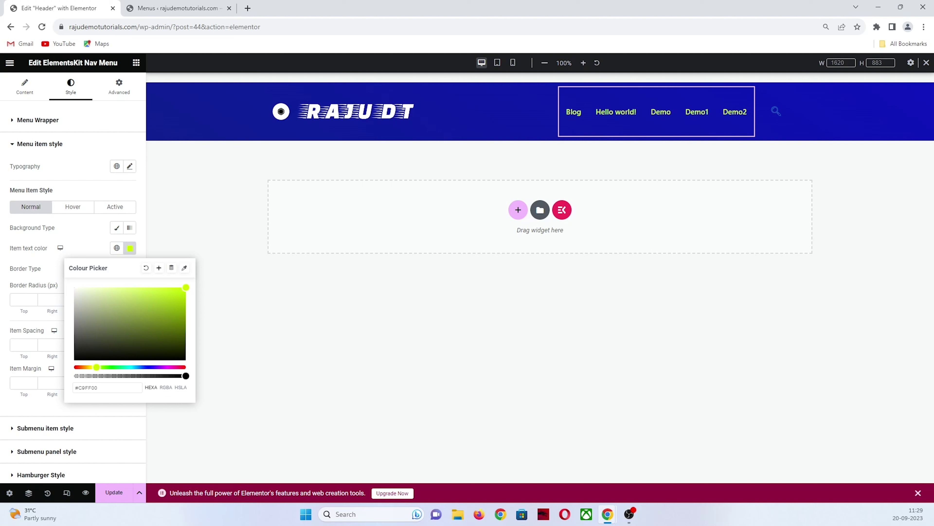
{"action": "left_click_drag", "start_coordinate": [96, 367], "coordinate": [90, 367]}
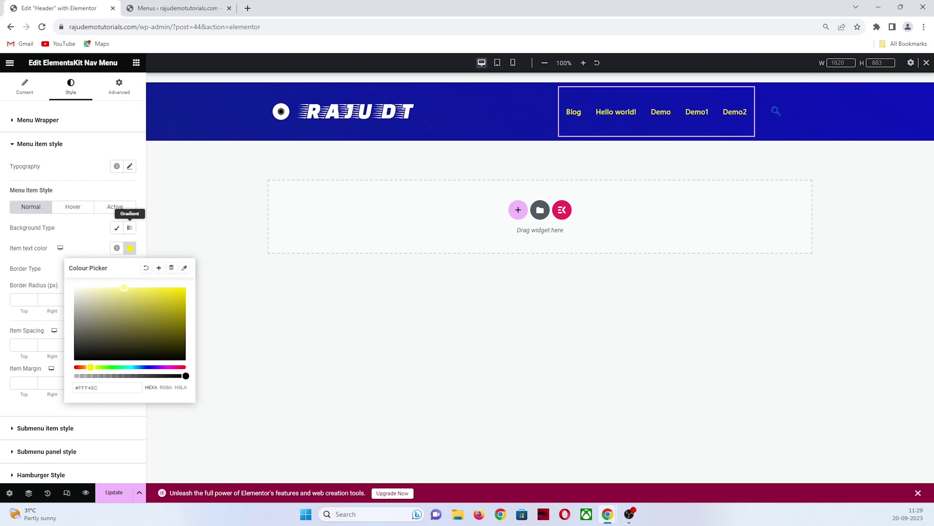
{"action": "key", "text": "Escape"}
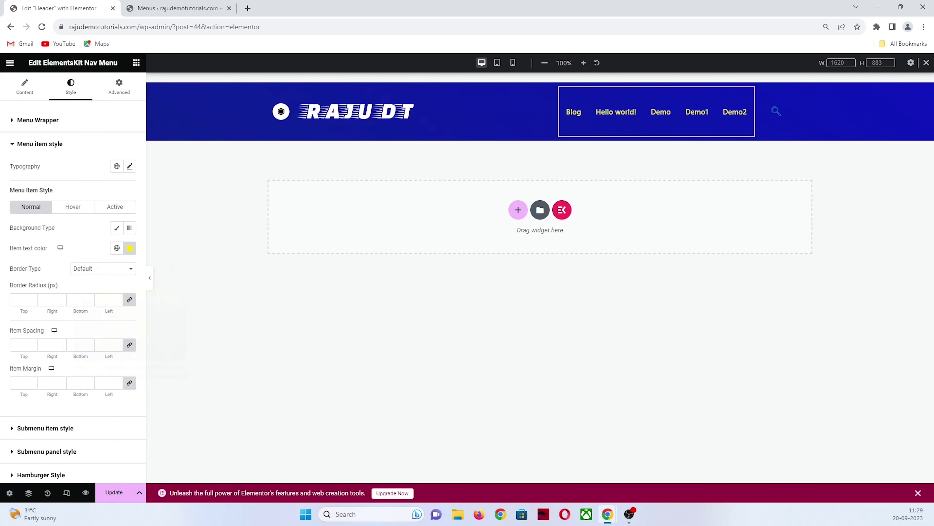
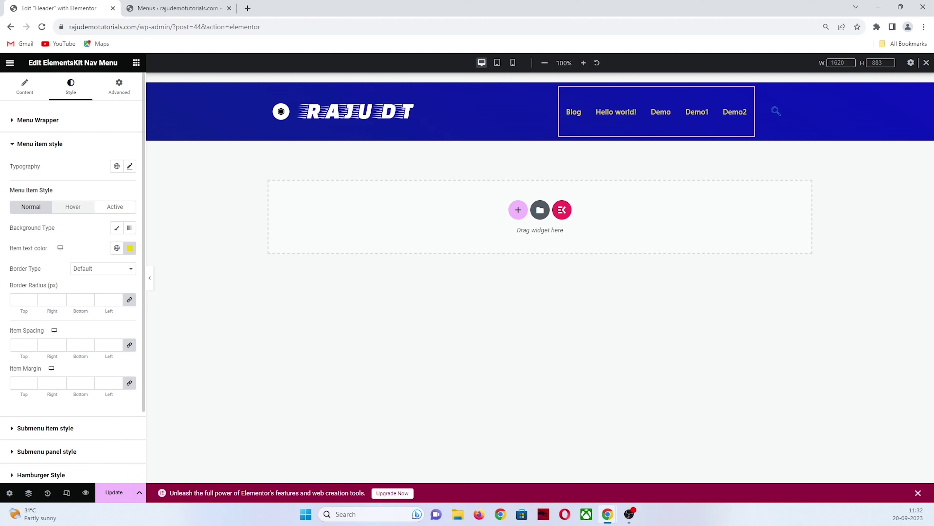
Step: Set the nav menu's item text color in the hover state to white #FFFFFF
{"action": "left_click", "coordinate": [72, 207]}
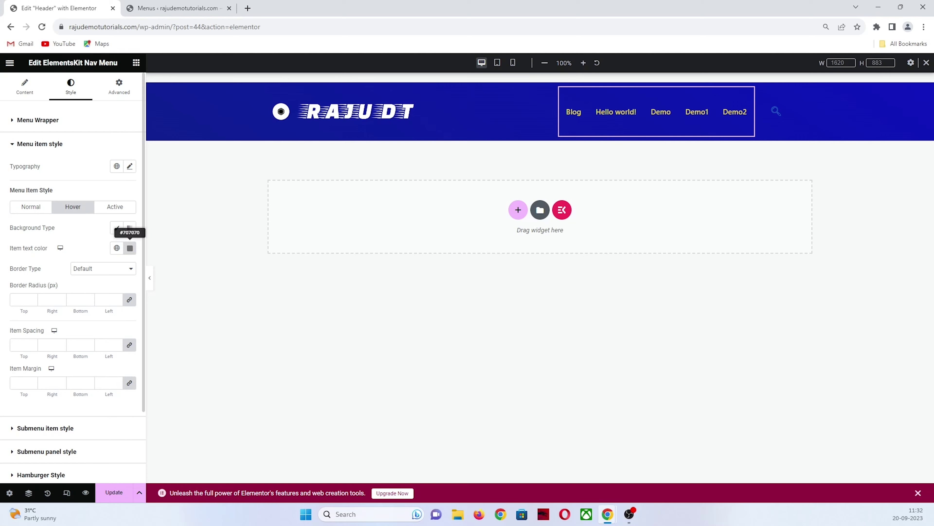
{"action": "left_click", "coordinate": [130, 248]}
{"action": "left_click", "coordinate": [130, 248]}
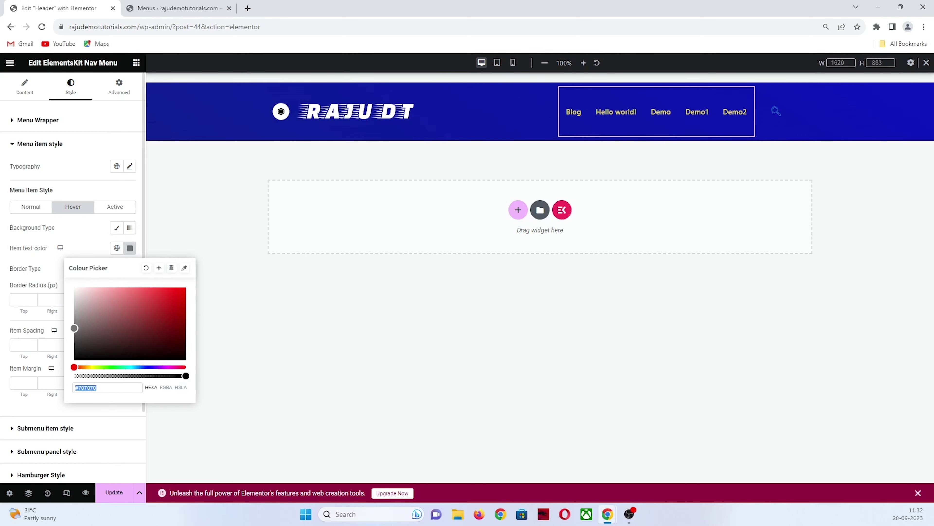
{"action": "type", "text": "#FFFFFF"}
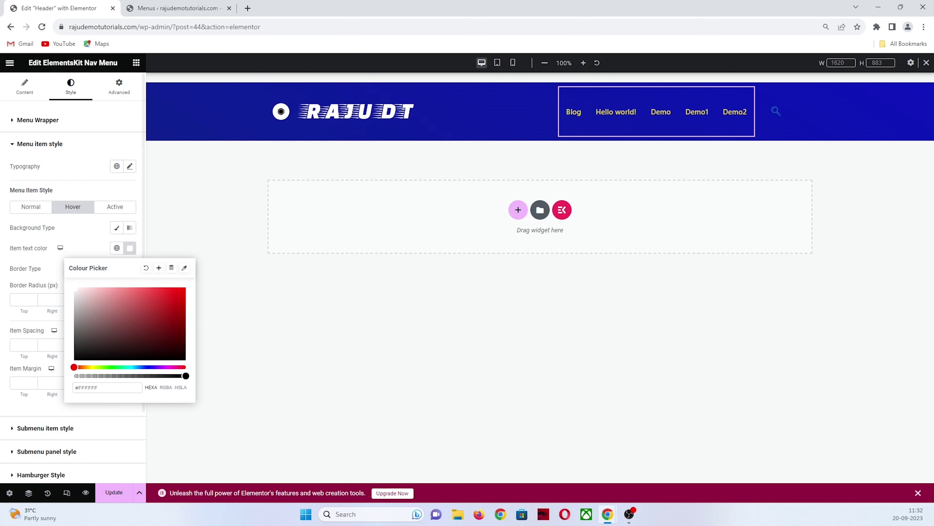
{"action": "key", "text": "Escape"}
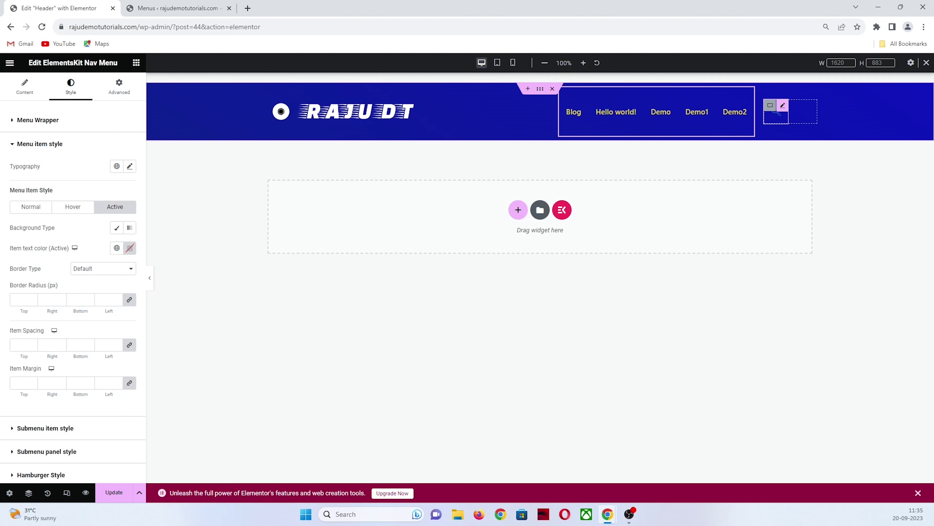
Step: Set the header search icon's color in the normal state to yellow, similar to the menu text
{"action": "left_click", "coordinate": [776, 112]}
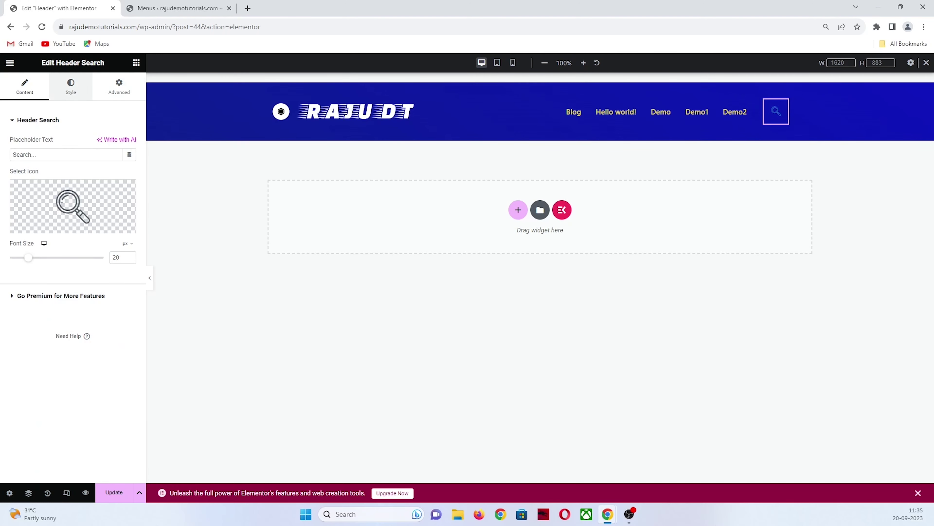
{"action": "left_click", "coordinate": [71, 86]}
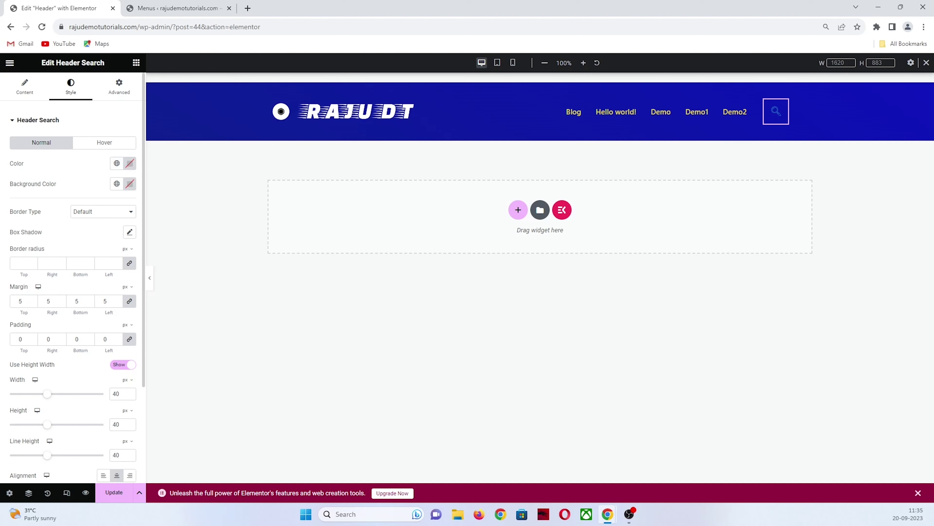
{"action": "left_click", "coordinate": [129, 163]}
{"action": "double_click", "coordinate": [88, 303]}
{"action": "type", "text": "#FFFFFF"}
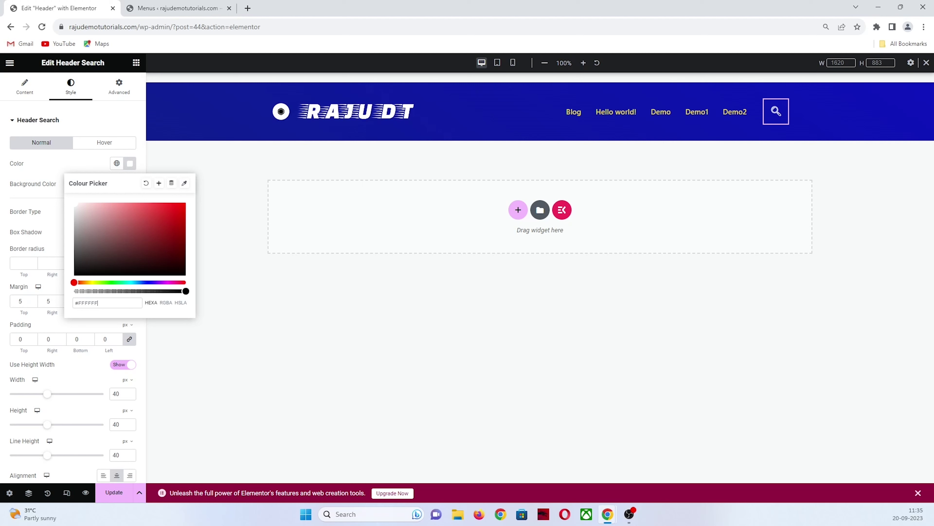
{"action": "left_click_drag", "start_coordinate": [74, 282], "coordinate": [93, 282]}
{"action": "left_click", "coordinate": [185, 203]}
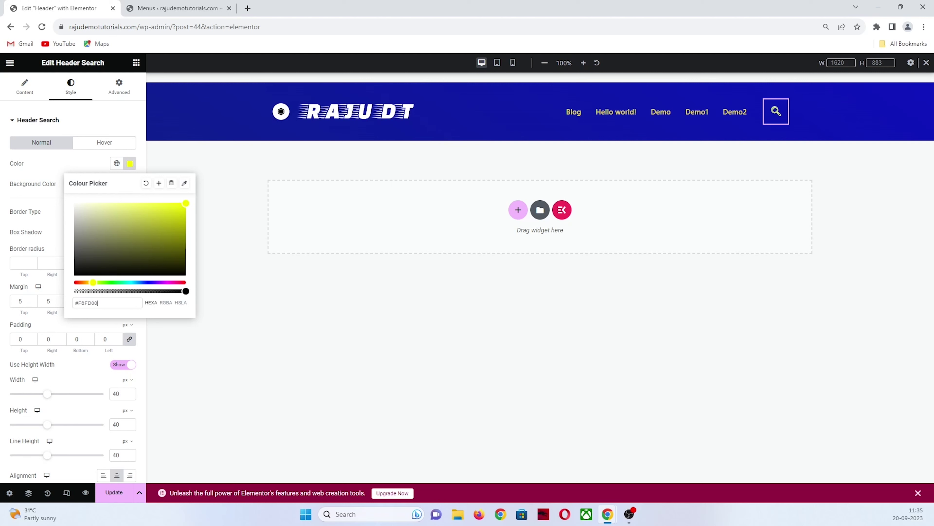
{"action": "left_click_drag", "start_coordinate": [93, 282], "coordinate": [89, 283]}
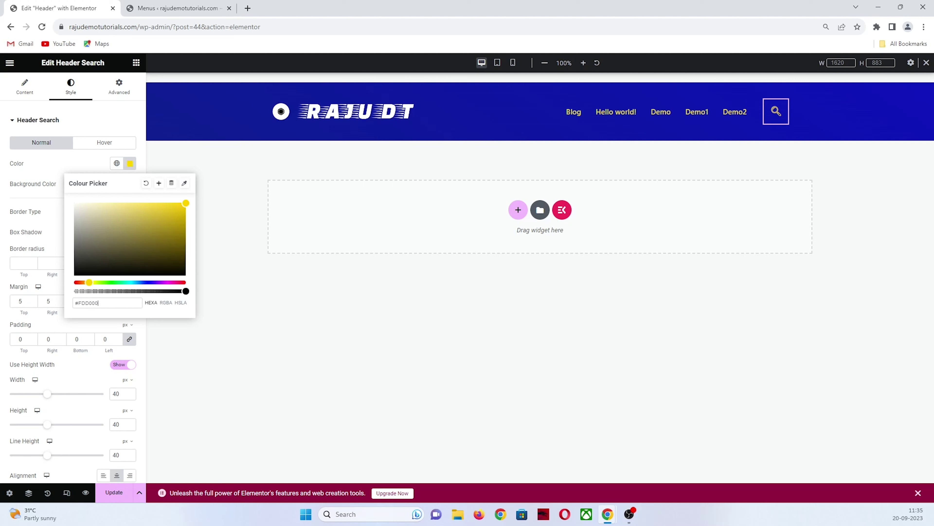
{"action": "key", "text": "Escape"}
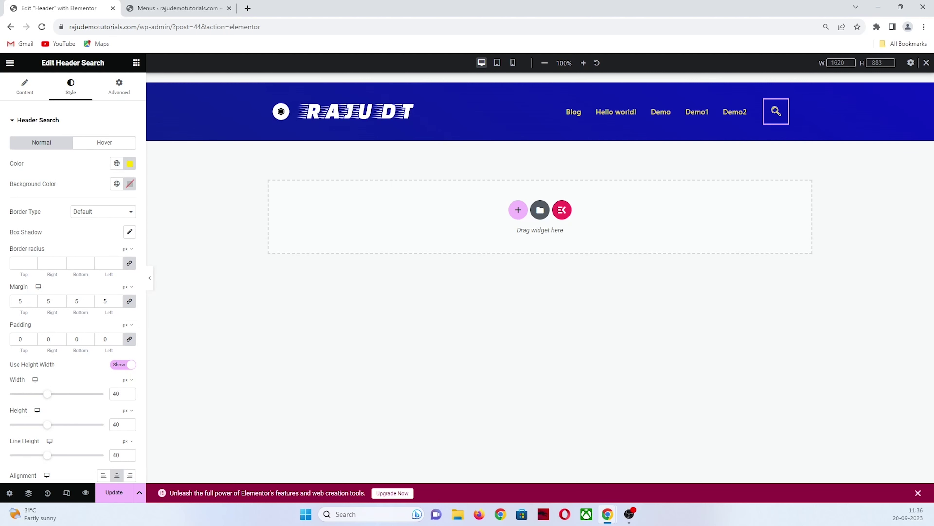
Step: Set the logo image's width to 80% and align the image left
{"action": "left_click", "coordinate": [418, 109]}
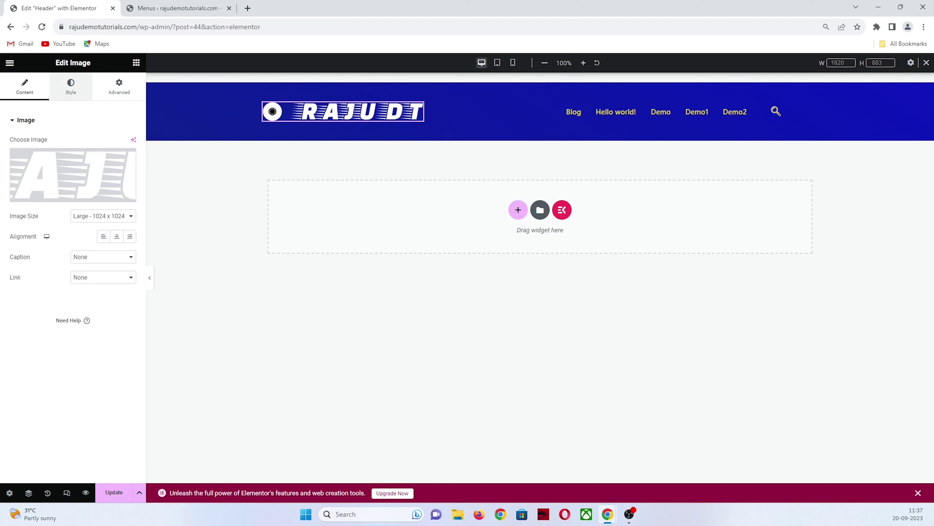
{"action": "left_click", "coordinate": [70, 86]}
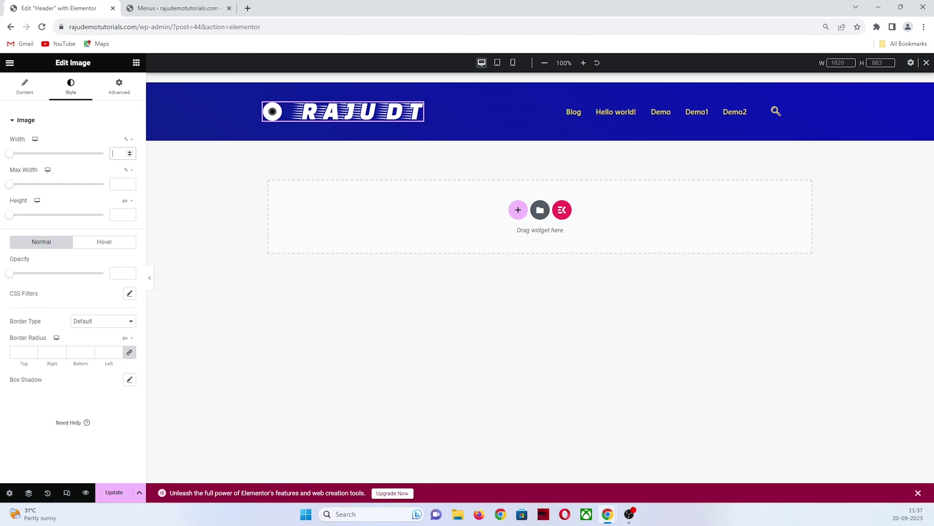
{"action": "type", "text": "60"}
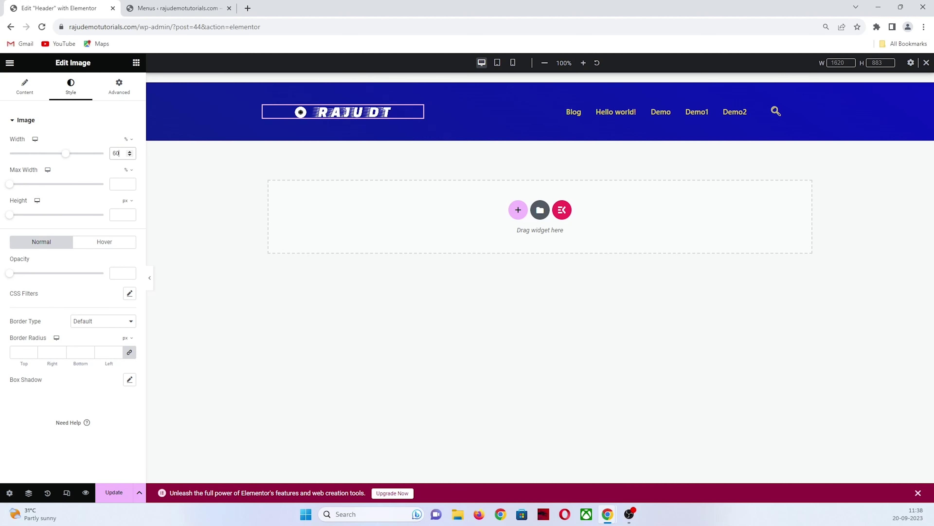
{"action": "key", "text": "BackSpace"}
{"action": "key", "text": "BackSpace"}
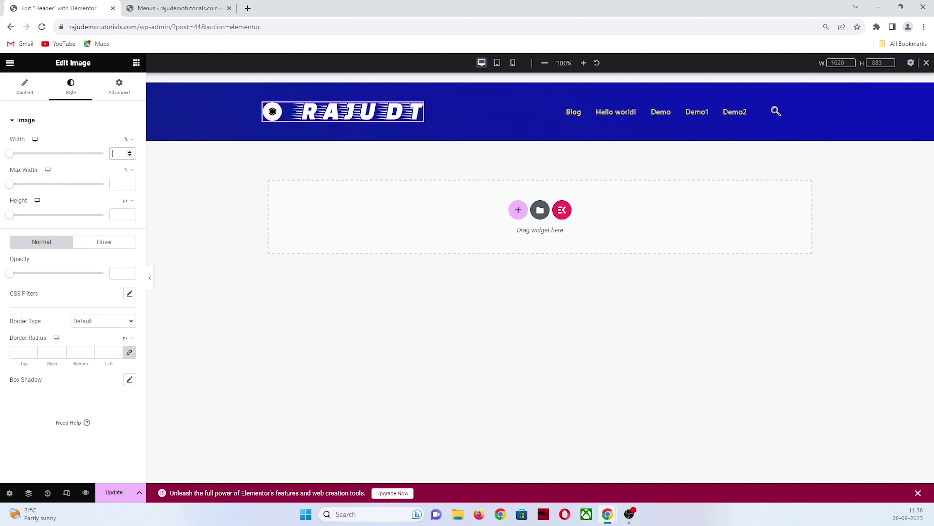
{"action": "type", "text": "80"}
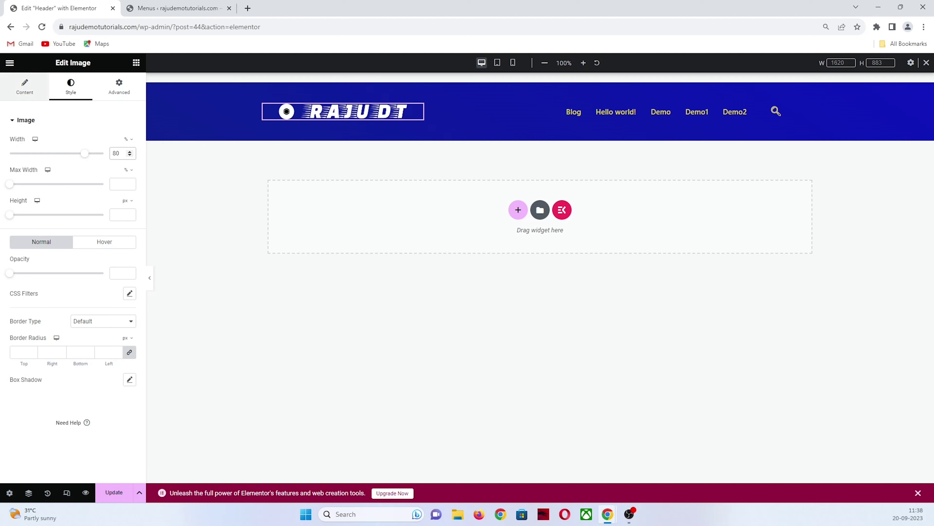
{"action": "left_click", "coordinate": [25, 86]}
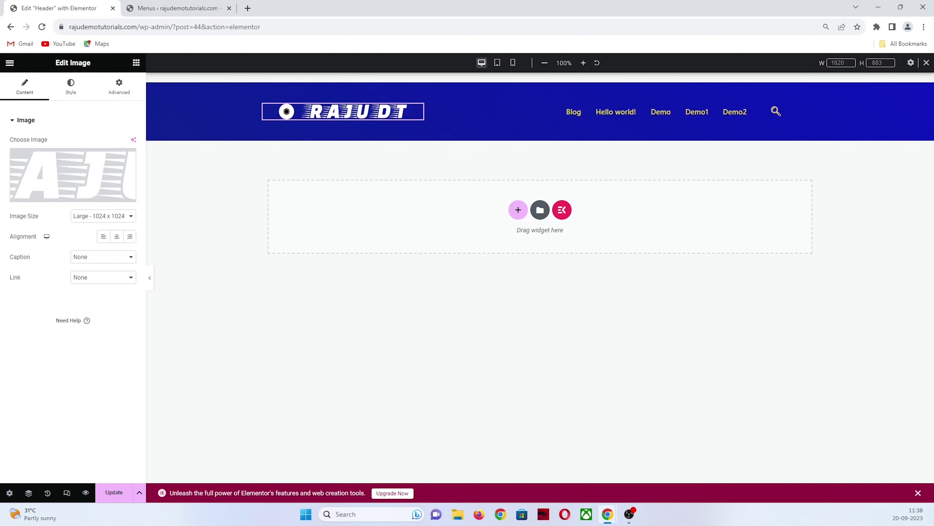
{"action": "left_click", "coordinate": [104, 236]}
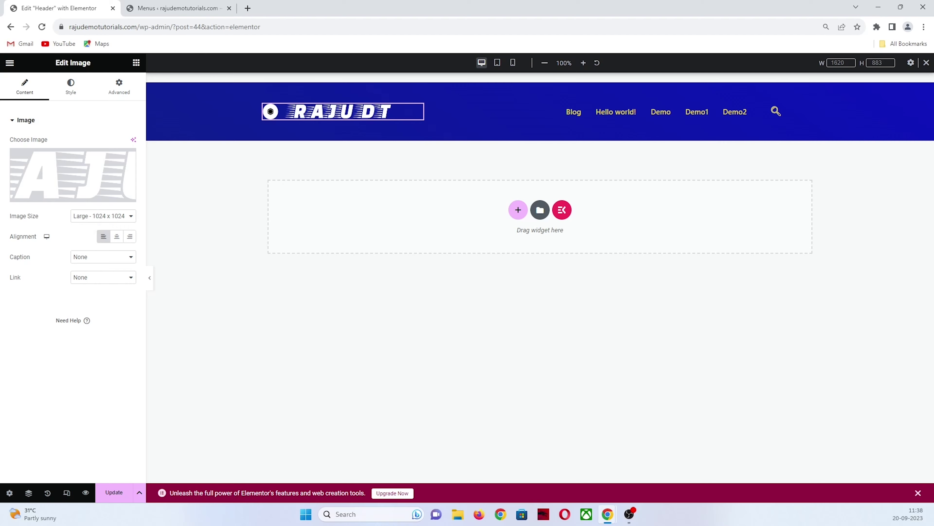
Step: Set the nav menu wrapper's menu height to 40 px for desktop
{"action": "left_click", "coordinate": [656, 112]}
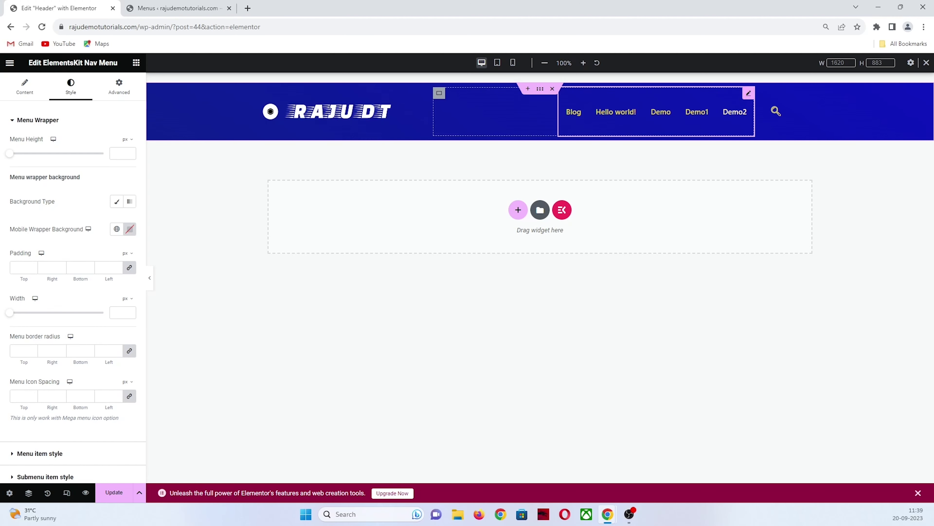
{"action": "left_click", "coordinate": [70, 86]}
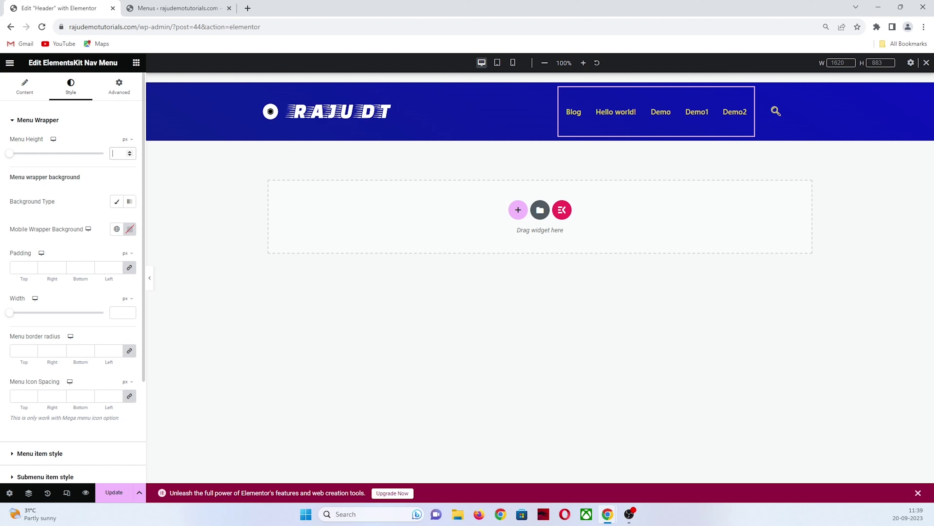
{"action": "type", "text": "40"}
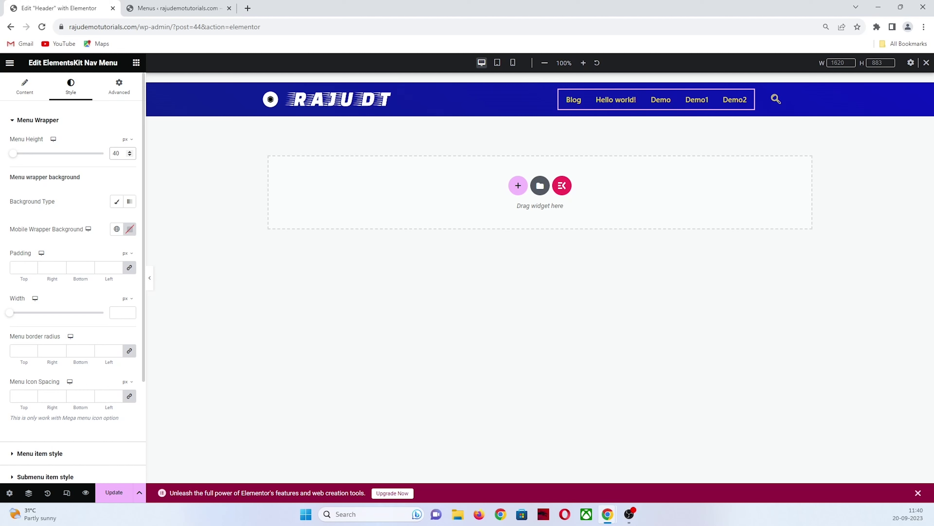
{"action": "left_click", "coordinate": [119, 154]}
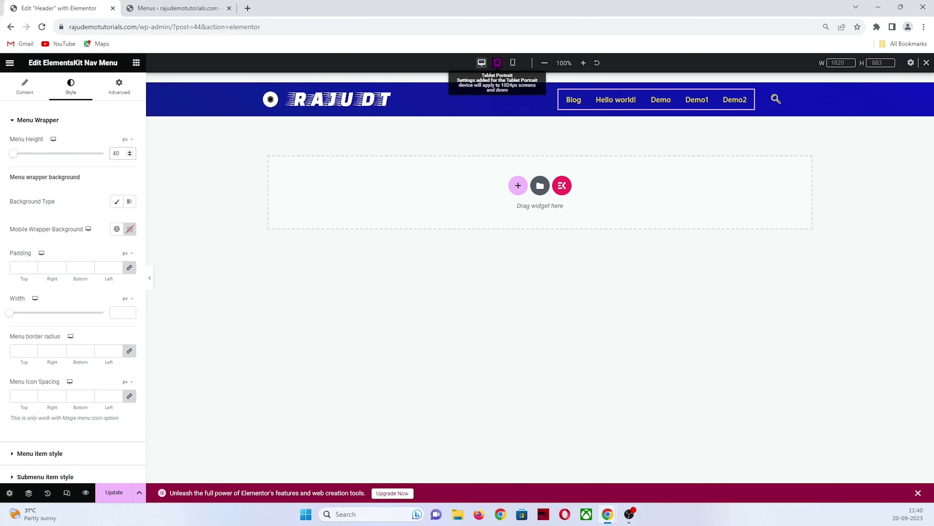
Step: Switch to the tablet portrait preview and open the nav menu's hamburger style settings
{"action": "left_click", "coordinate": [497, 62]}
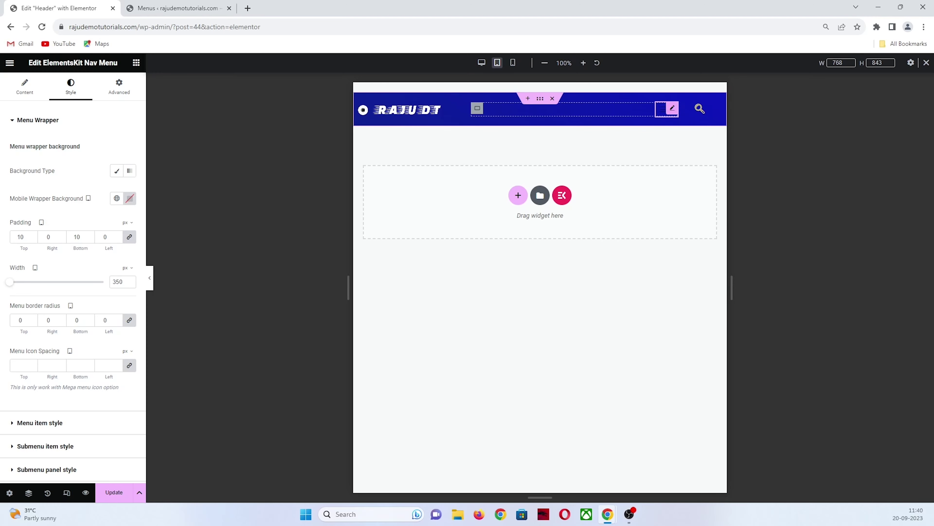
{"action": "left_click", "coordinate": [672, 109]}
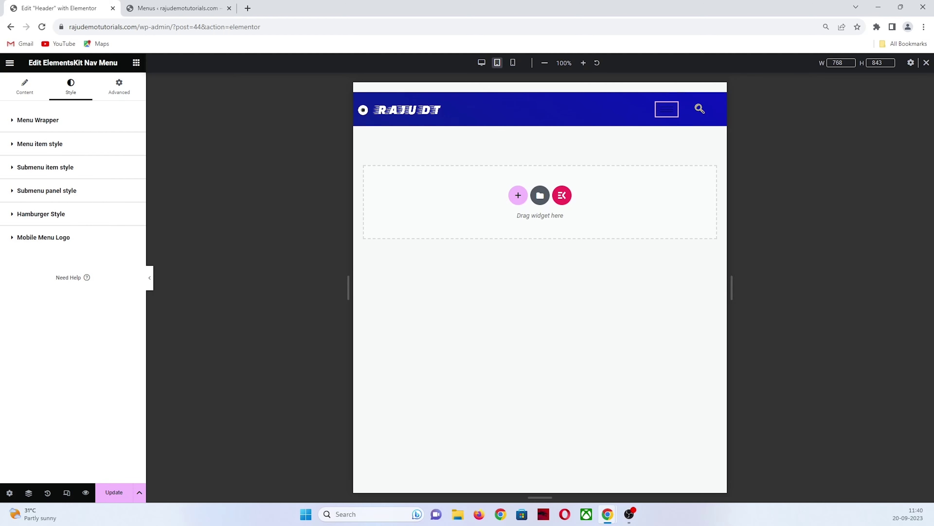
{"action": "left_click", "coordinate": [24, 86]}
{"action": "left_click", "coordinate": [70, 86]}
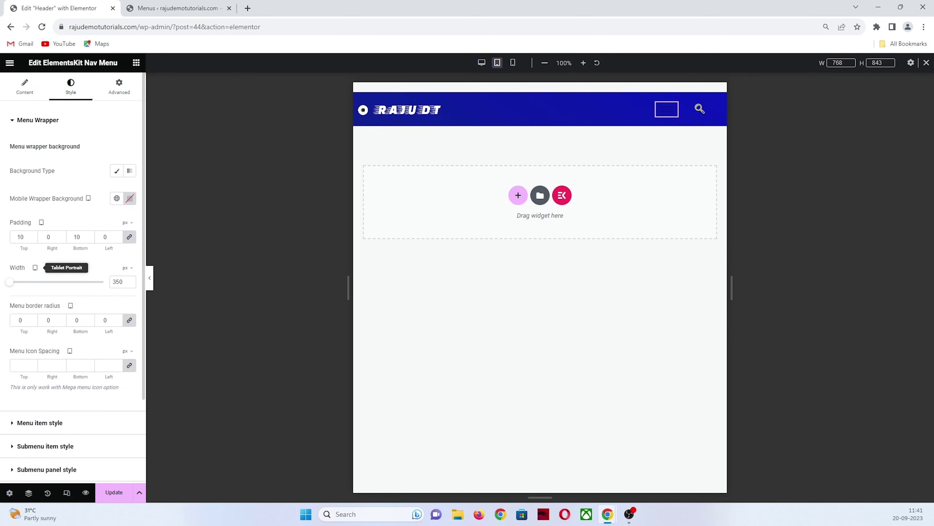
{"action": "scroll", "coordinate": [66, 272], "scroll_direction": "down", "scroll_amount": 3}
{"action": "scroll", "coordinate": [73, 276], "scroll_direction": "down", "scroll_amount": 1}
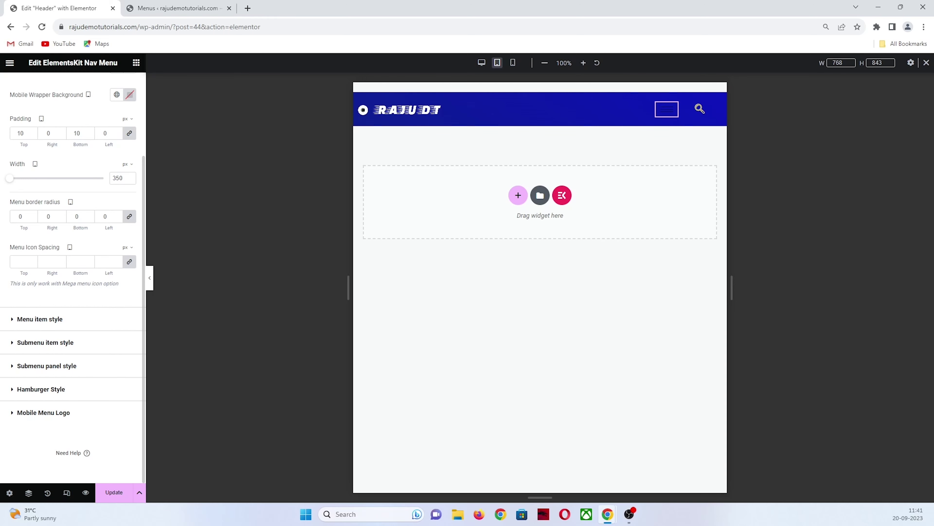
{"action": "left_click", "coordinate": [41, 388]}
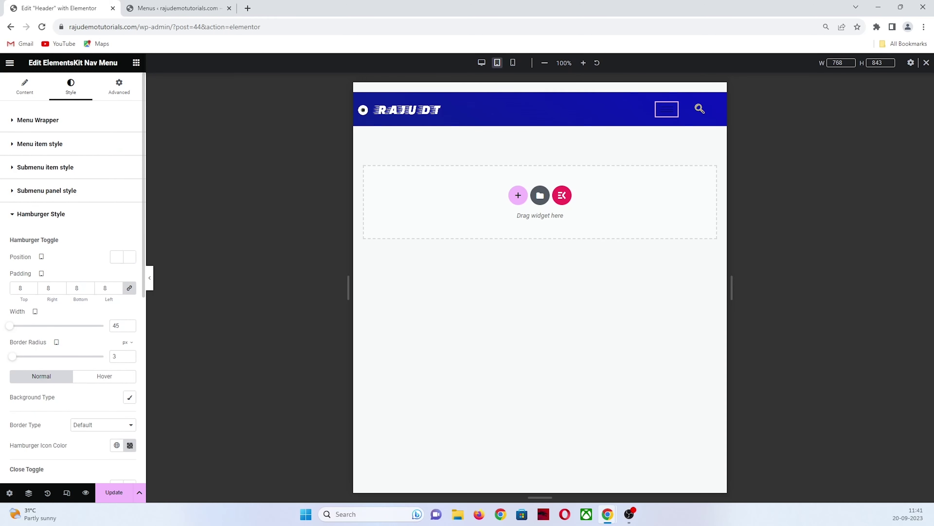
{"action": "scroll", "coordinate": [60, 289], "scroll_direction": "down", "scroll_amount": 4}
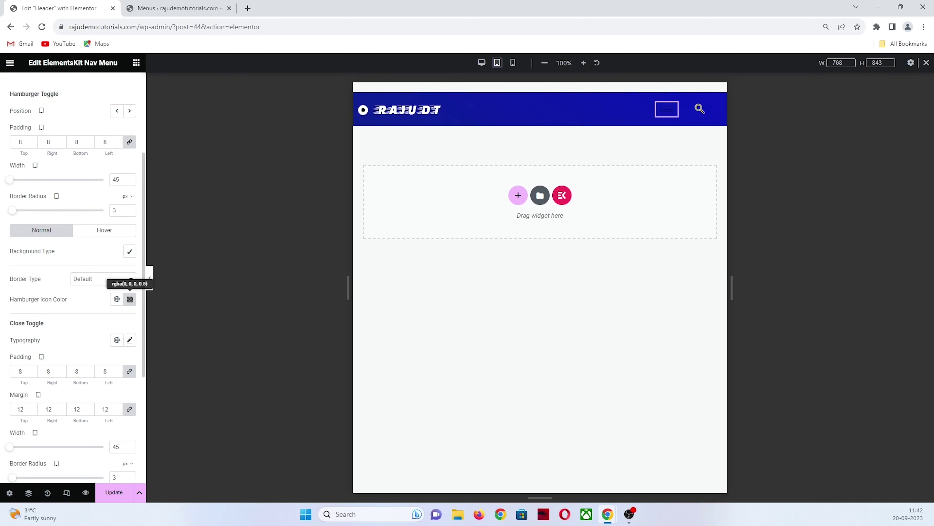
Step: Set the nav menu's hamburger icon color in the normal state to white #FFFFFF
{"action": "left_click", "coordinate": [130, 299]}
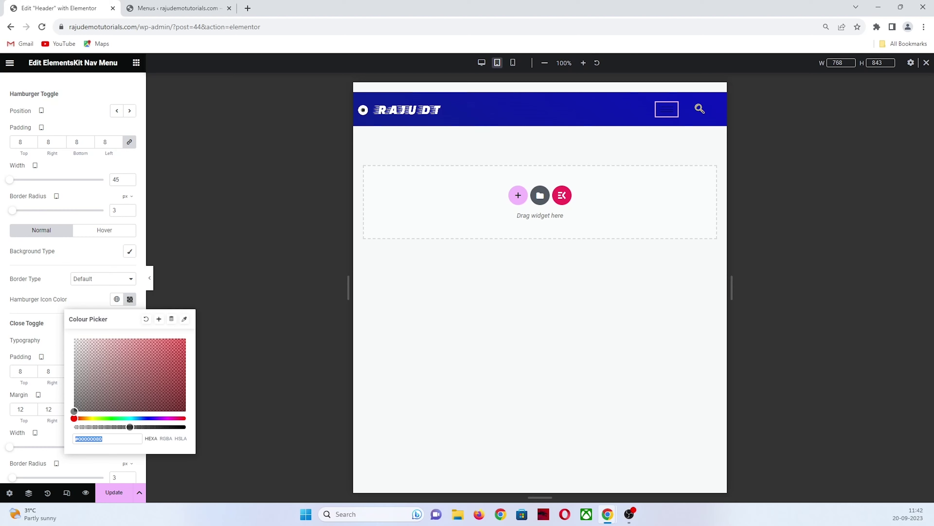
{"action": "type", "text": "#000000"}
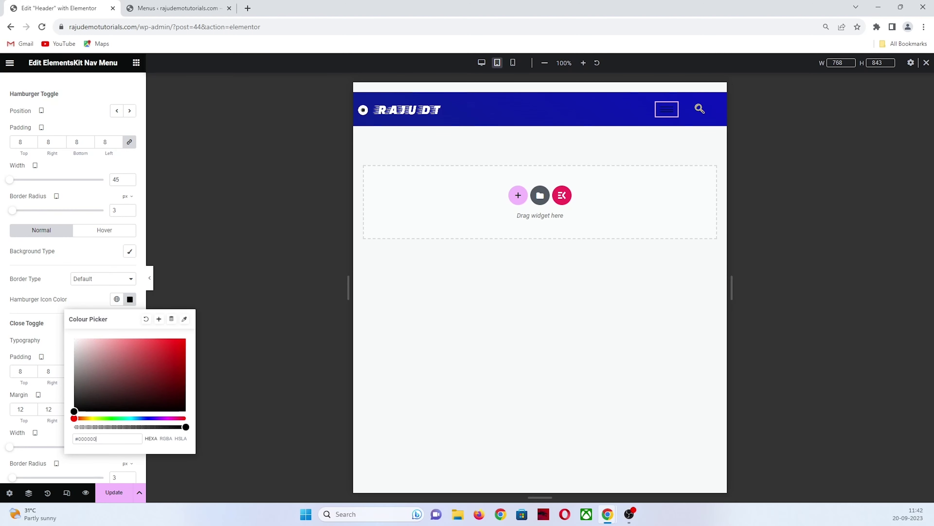
{"action": "key", "text": "ctrl+a"}
{"action": "type", "text": "#FFFFFF"}
{"action": "key", "text": "Escape"}
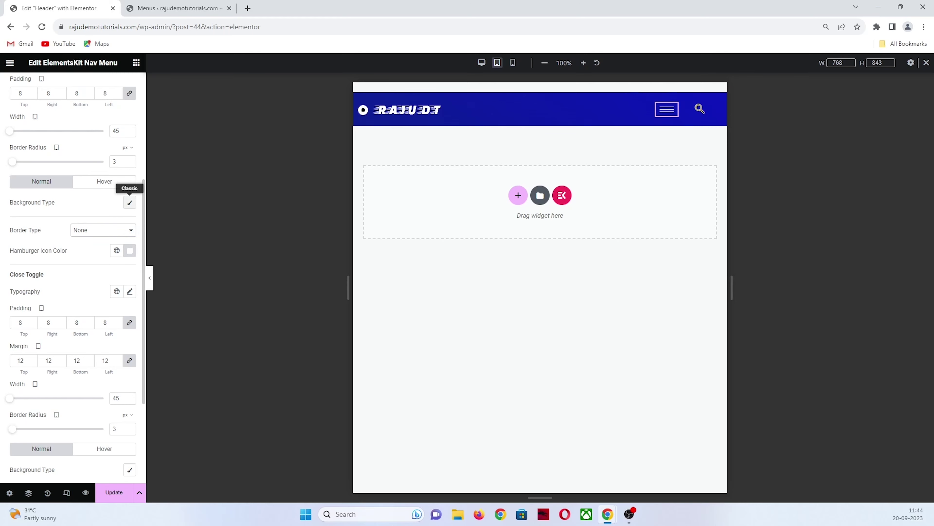
Step: Give the hamburger toggle a classic background in white #FFFFFF for the normal state
{"action": "left_click", "coordinate": [129, 202]}
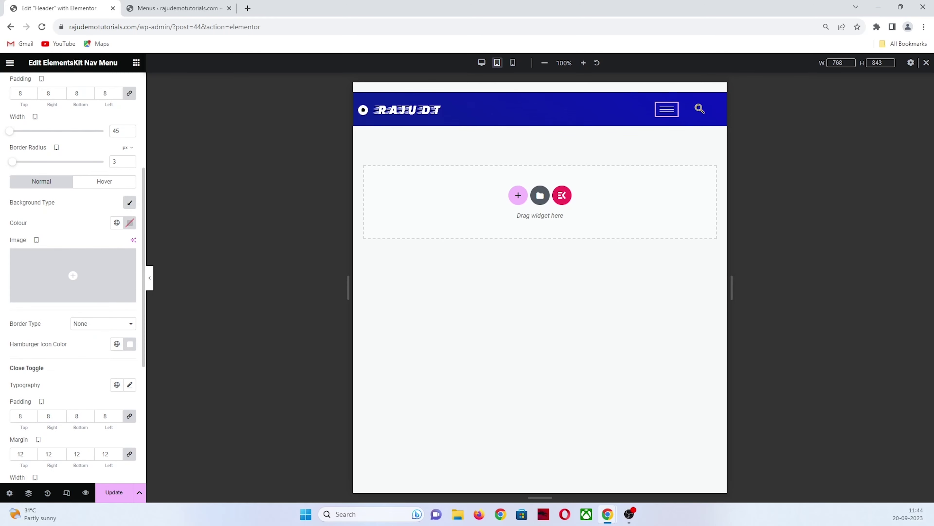
{"action": "left_click", "coordinate": [129, 222]}
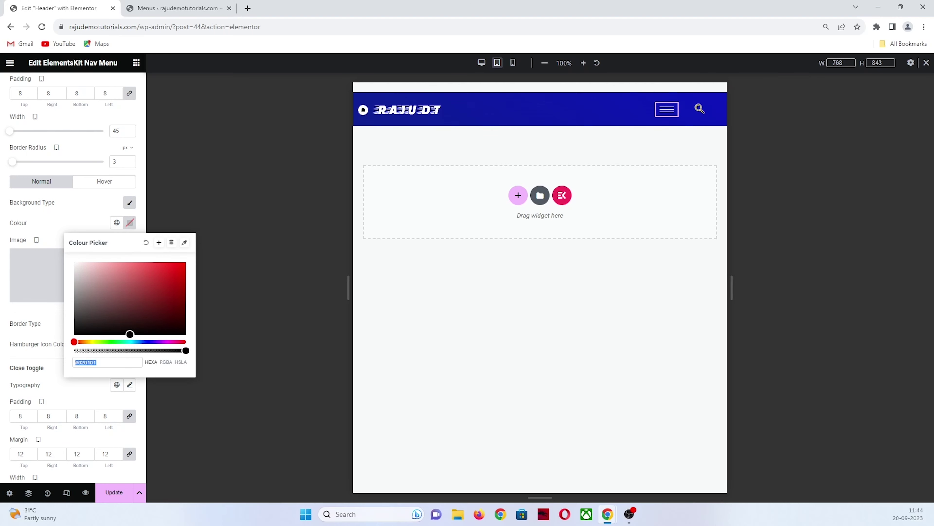
{"action": "type", "text": "#020201"}
{"action": "key", "text": "ctrl+a"}
{"action": "type", "text": "#FFFFFF"}
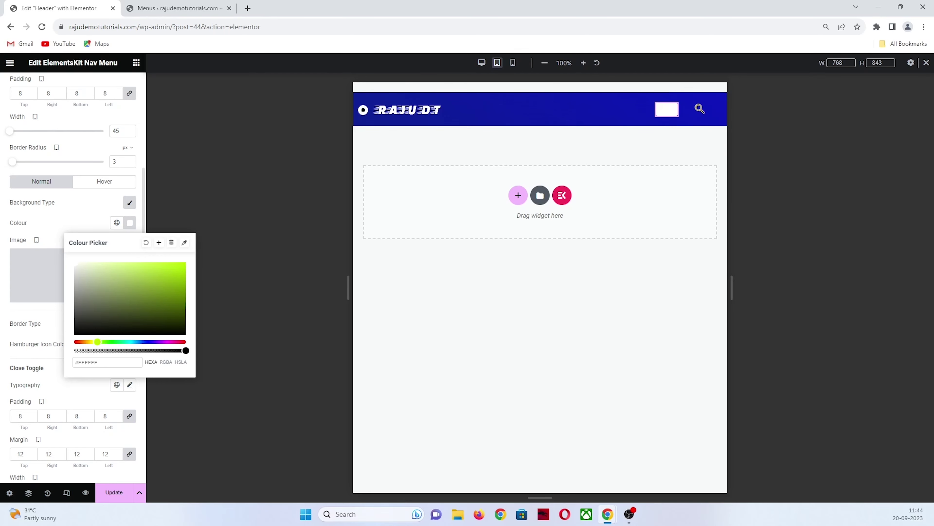
{"action": "key", "text": "Escape"}
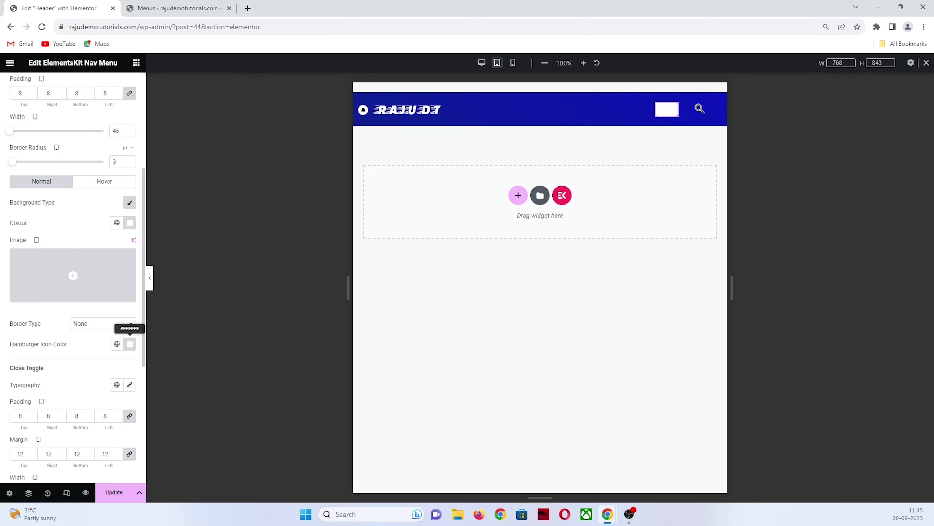
Step: Change the hamburger icon color to black so it contrasts with the toggle's background
{"action": "left_click", "coordinate": [130, 344]}
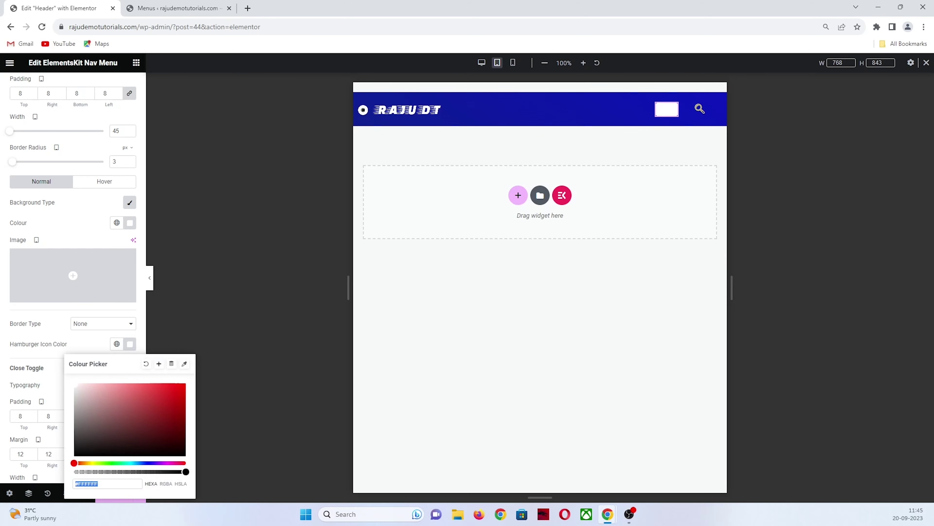
{"action": "left_click", "coordinate": [80, 455]}
{"action": "left_click", "coordinate": [258, 368]}
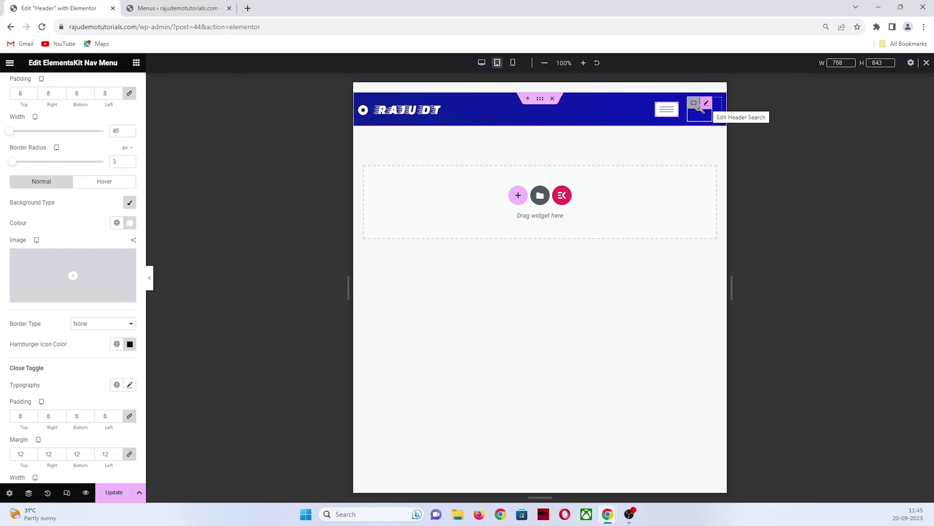
Step: Set the header search icon's color in the normal state to white #FFFFFF
{"action": "left_click", "coordinate": [699, 110]}
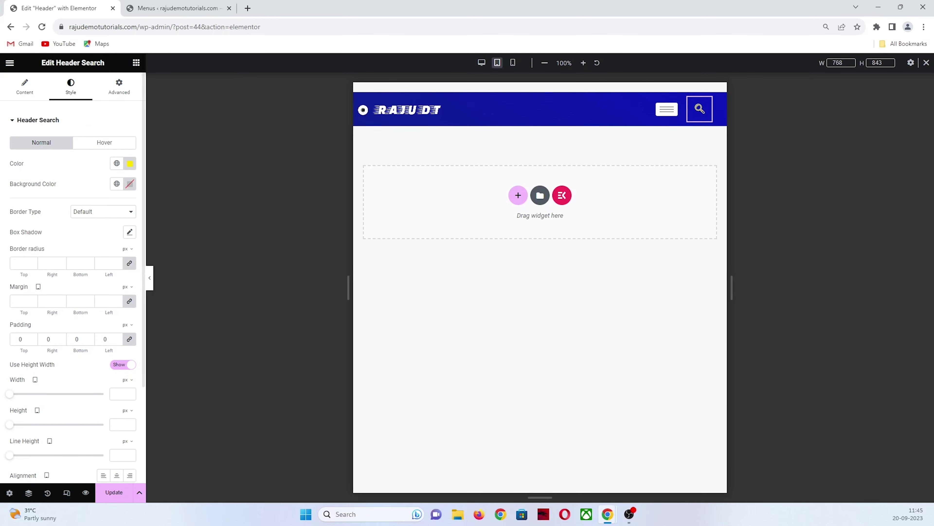
{"action": "left_click", "coordinate": [130, 163]}
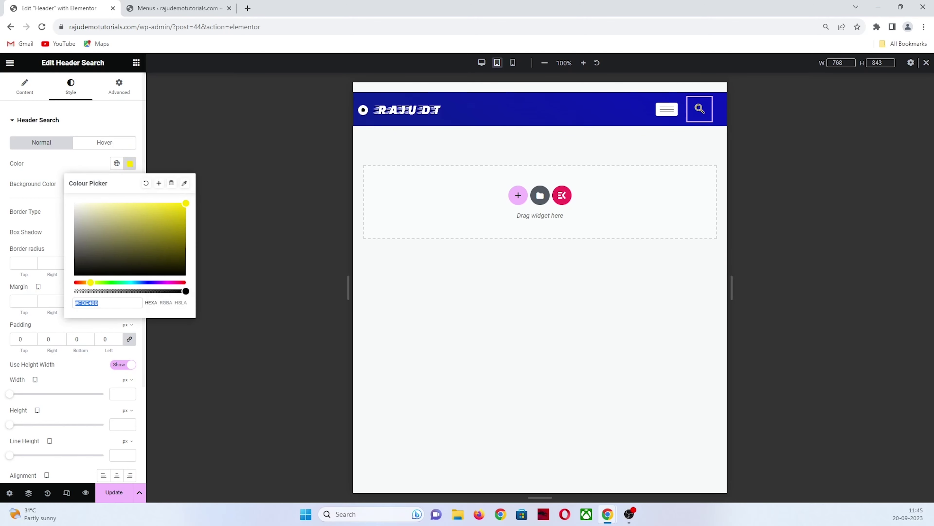
{"action": "type", "text": "#FFFFFF"}
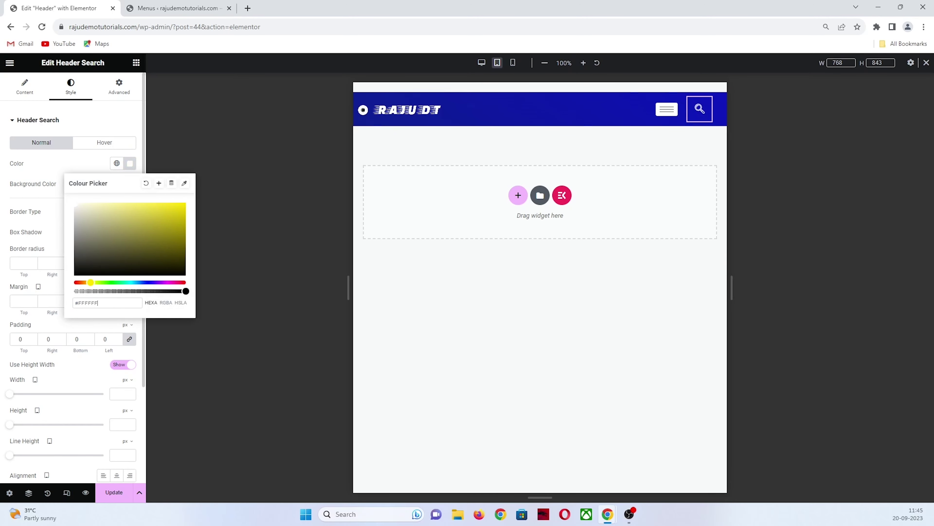
{"action": "key", "text": "Escape"}
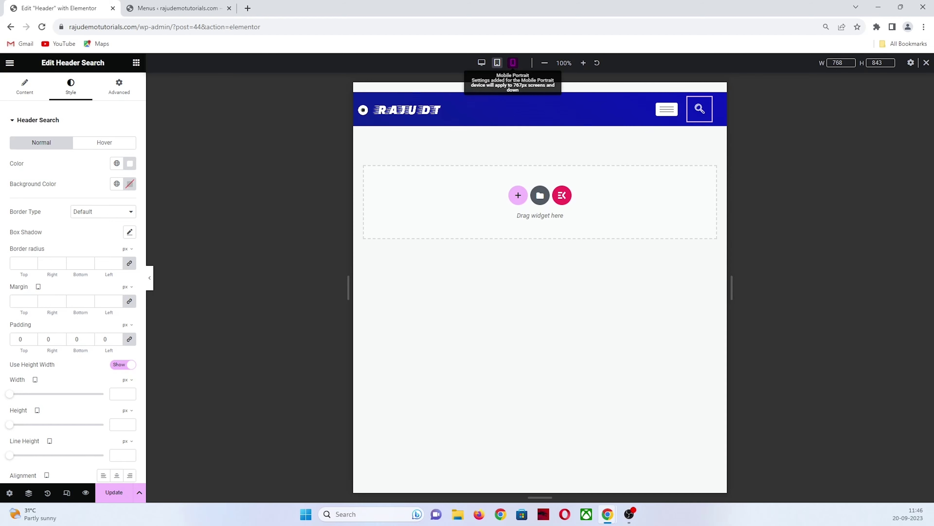
Step: Switch to the mobile portrait preview and set the logo container's width to 60%
{"action": "left_click", "coordinate": [512, 62]}
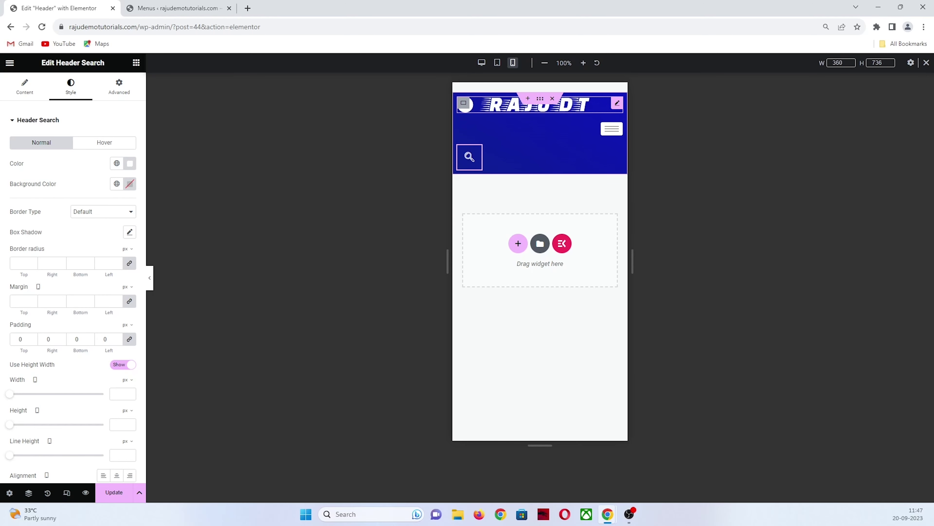
{"action": "left_click", "coordinate": [463, 103]}
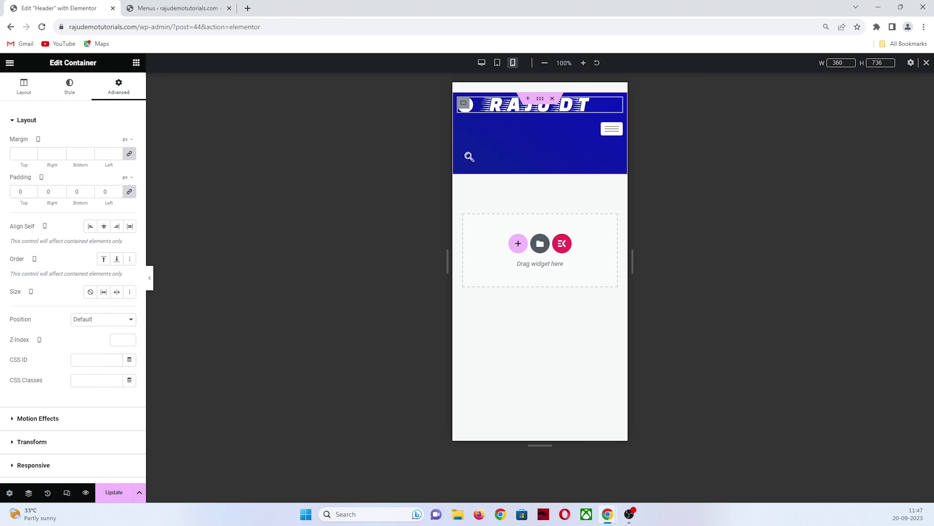
{"action": "left_click", "coordinate": [24, 86]}
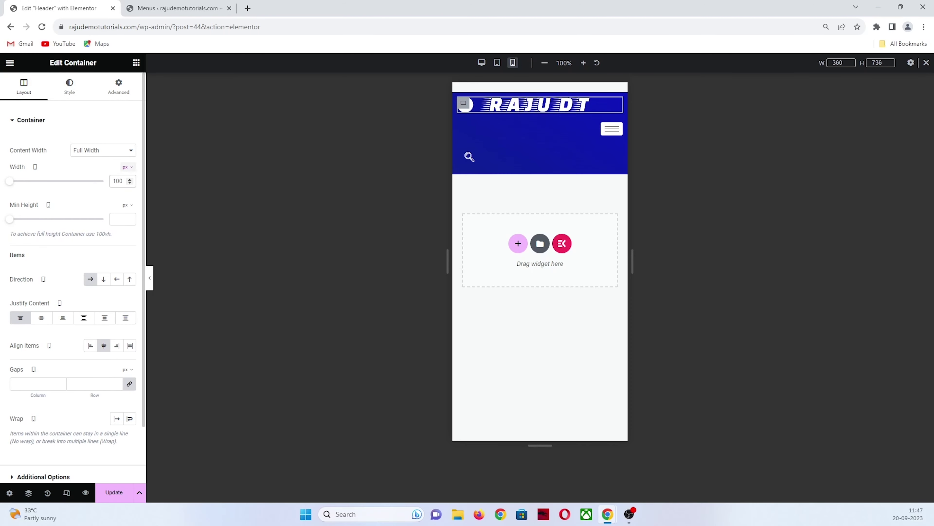
{"action": "left_click", "coordinate": [128, 167]}
{"action": "left_click", "coordinate": [126, 181]}
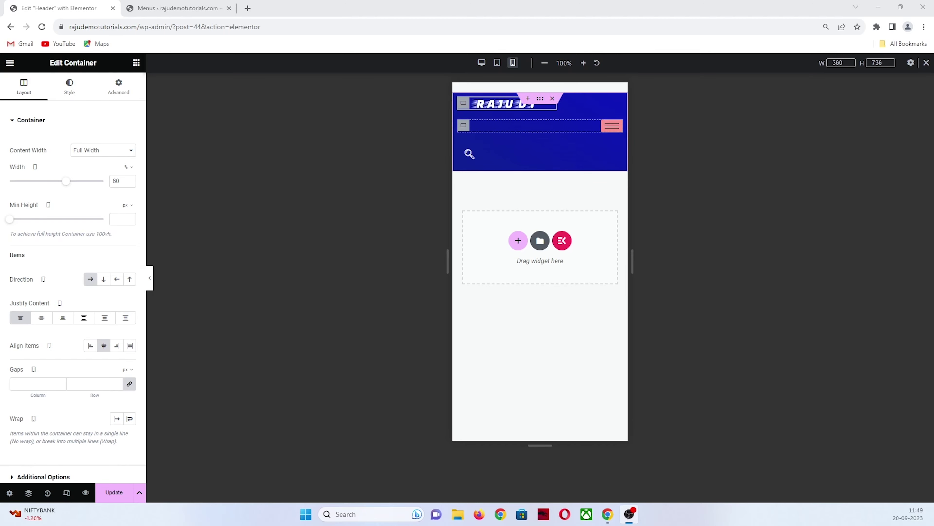
Step: Set the width of the container holding the nav menu to 30% for mobile
{"action": "left_click", "coordinate": [463, 125]}
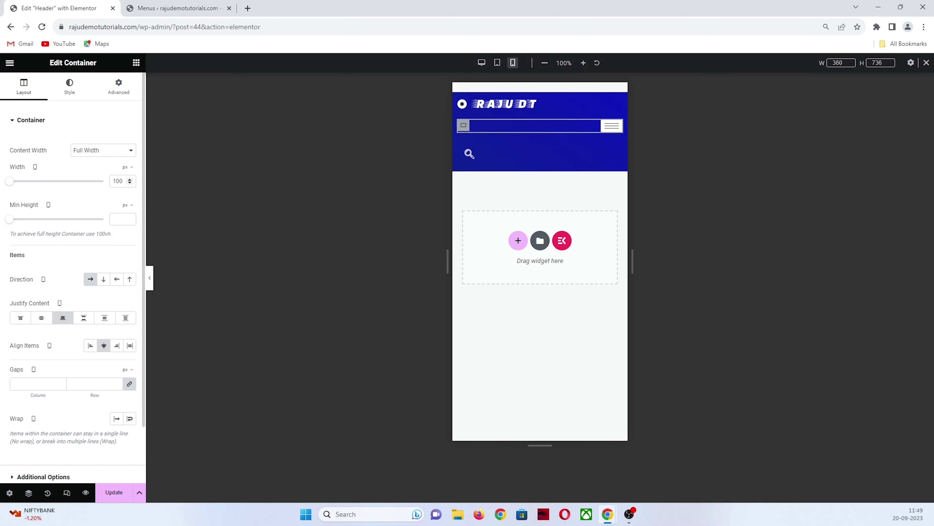
{"action": "left_click", "coordinate": [128, 167]}
{"action": "type", "text": "30"}
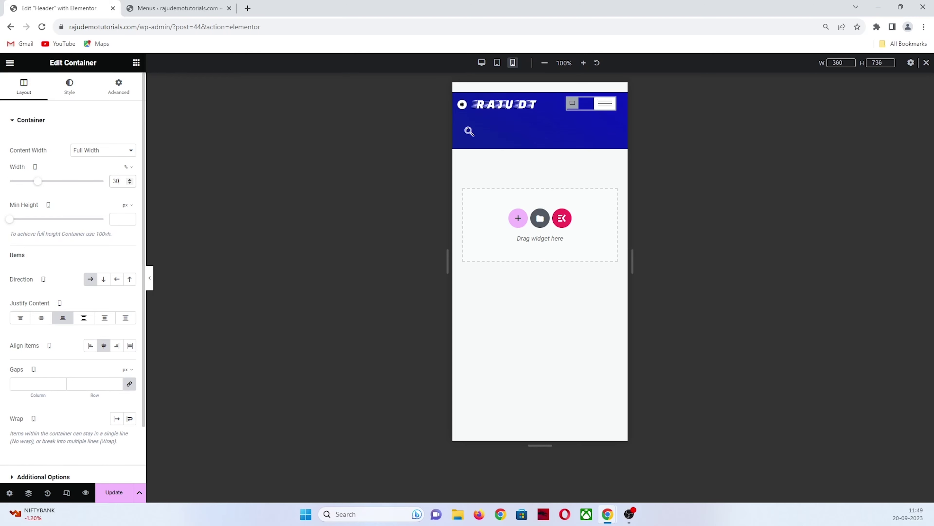
Step: Set the width of the container holding the search icon to 5% for mobile
{"action": "left_click", "coordinate": [473, 133]}
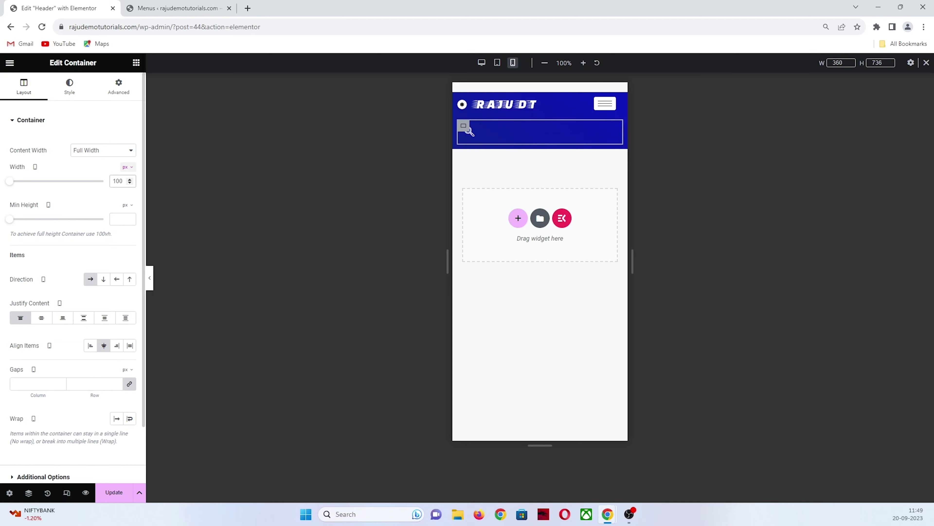
{"action": "left_click", "coordinate": [128, 167]}
{"action": "left_click", "coordinate": [125, 181]}
{"action": "type", "text": "5"}
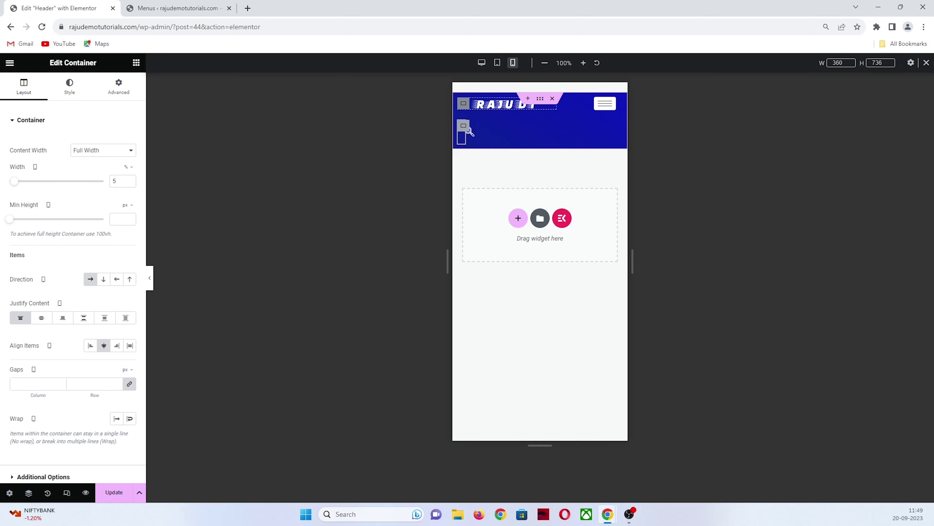
Step: Adjust the logo container's mobile width to 55% to fit the logo, menu toggle and search icon on one row
{"action": "key", "text": "BackSpace"}
{"action": "type", "text": "60"}
{"action": "key", "text": "BackSpace"}
{"action": "key", "text": "BackSpace"}
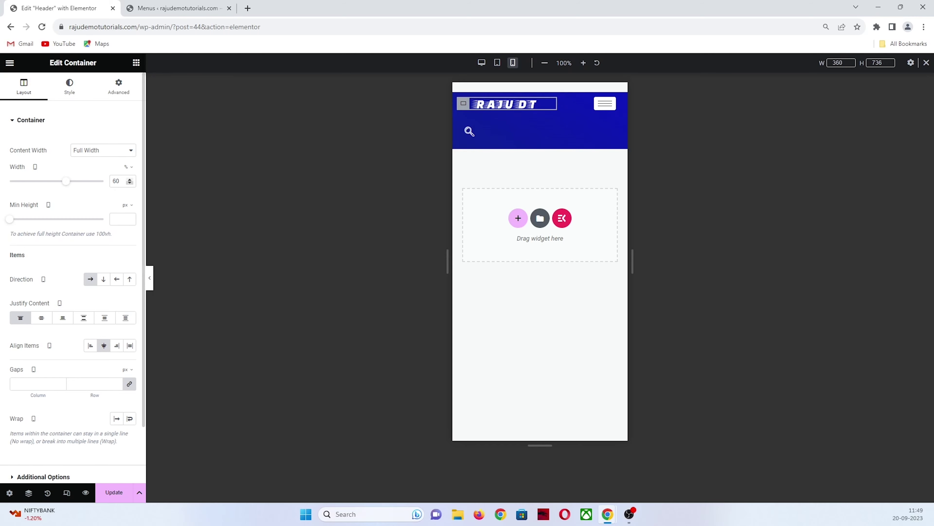
{"action": "type", "text": "52"}
{"action": "key", "text": "Down"}
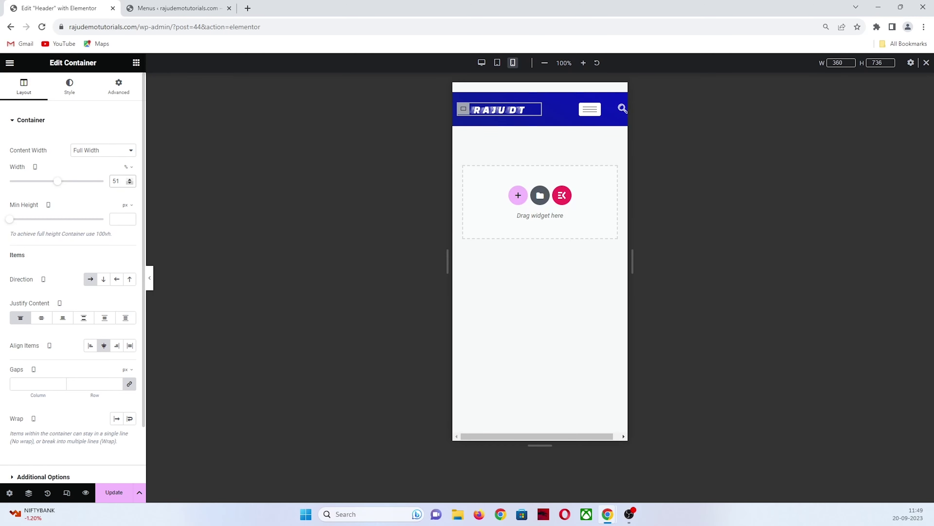
{"action": "key", "text": "Down"}
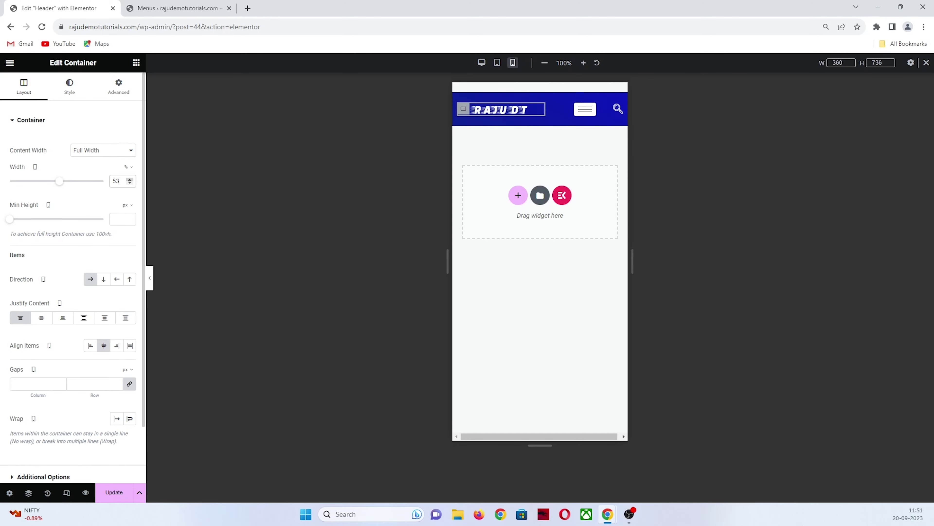
{"action": "key", "text": "Up"}
{"action": "key", "text": "Up"}
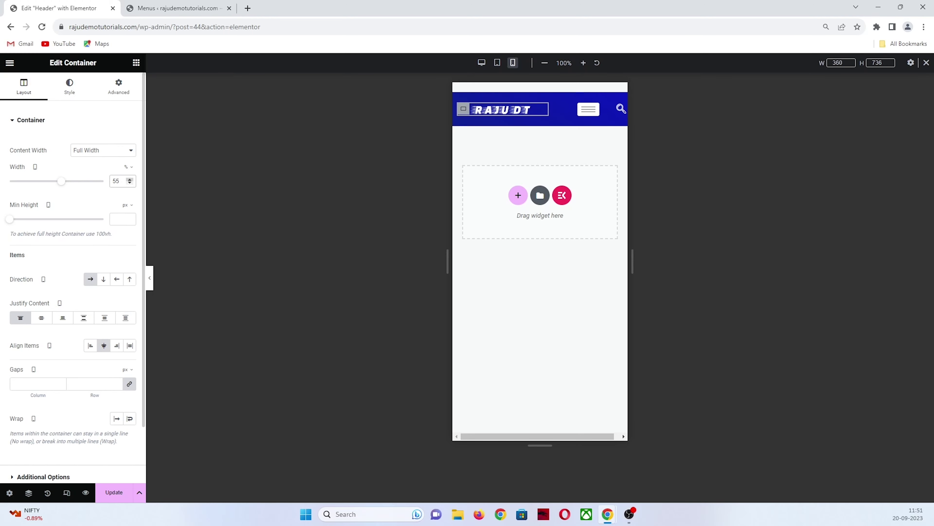
Step: Set the logo container's mobile width to 50%
{"action": "key", "text": "Down"}
{"action": "key", "text": "Down"}
{"action": "key", "text": "Down"}
{"action": "key", "text": "Down"}
{"action": "key", "text": "Down"}
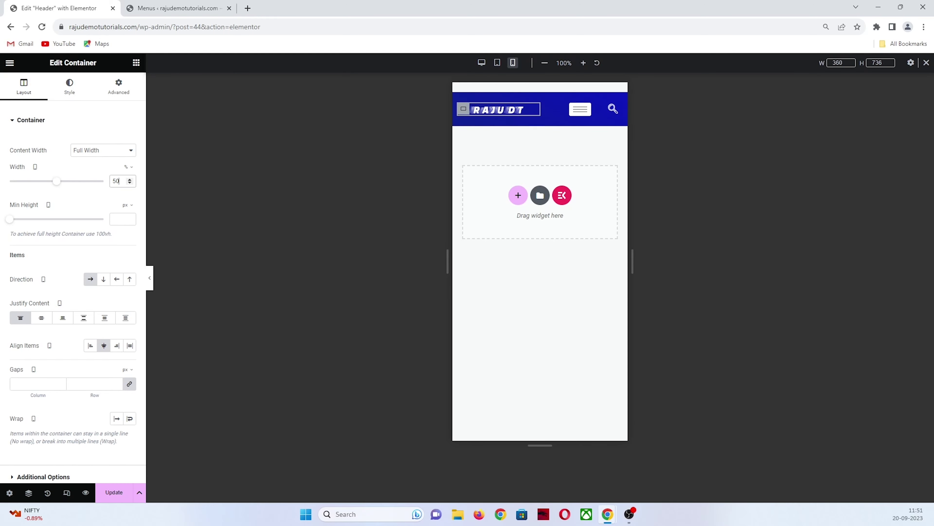
Step: Reduce the mobile width of the container holding the nav menu to 18%
{"action": "left_click", "coordinate": [556, 109]}
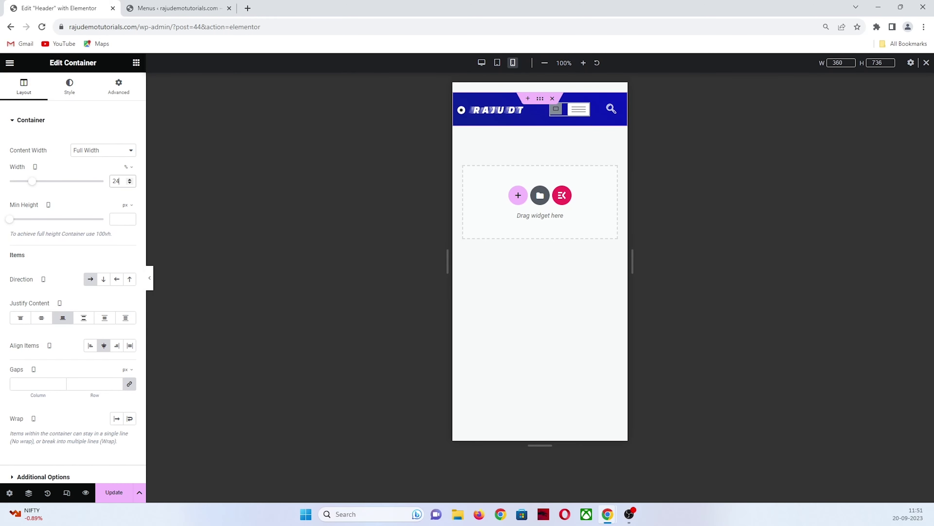
{"action": "left_click", "coordinate": [119, 181]}
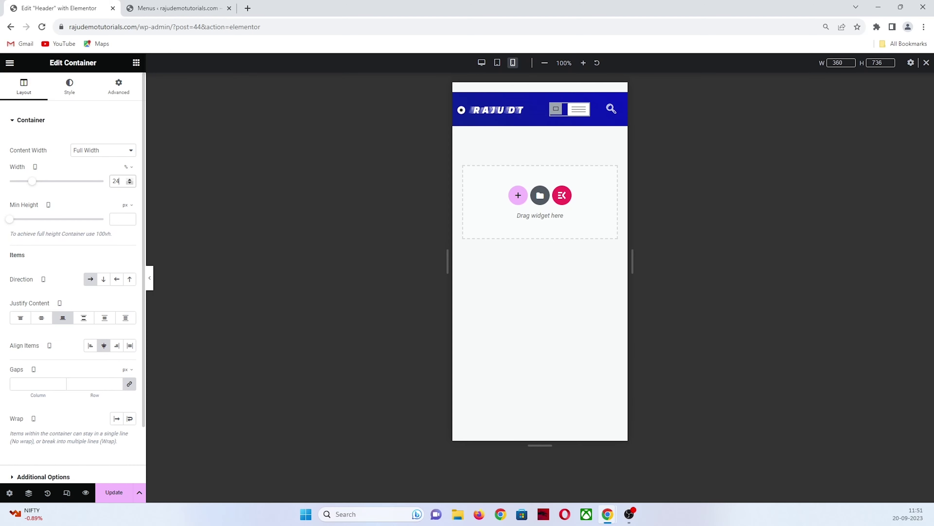
{"action": "key", "text": "Down"}
{"action": "key", "text": "Down"}
{"action": "key", "text": "Down"}
{"action": "key", "text": "Down"}
{"action": "key", "text": "Down"}
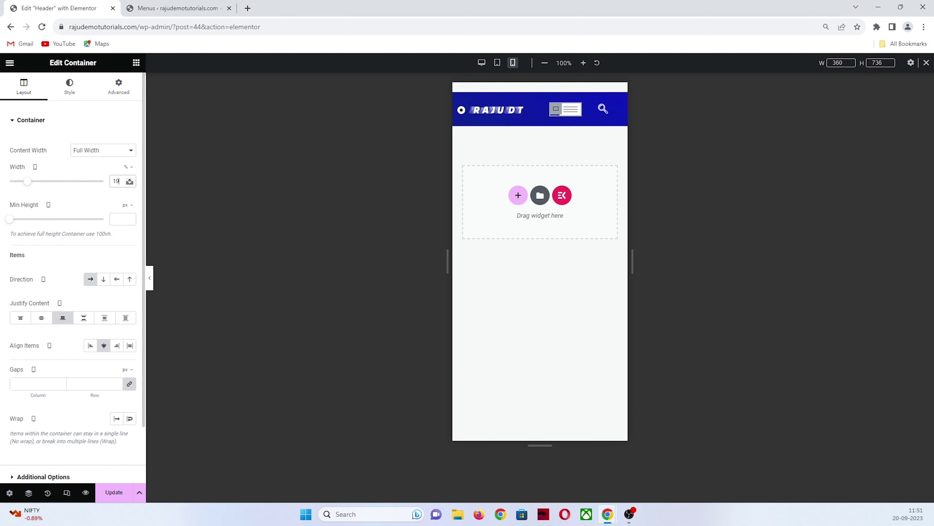
{"action": "key", "text": "Down"}
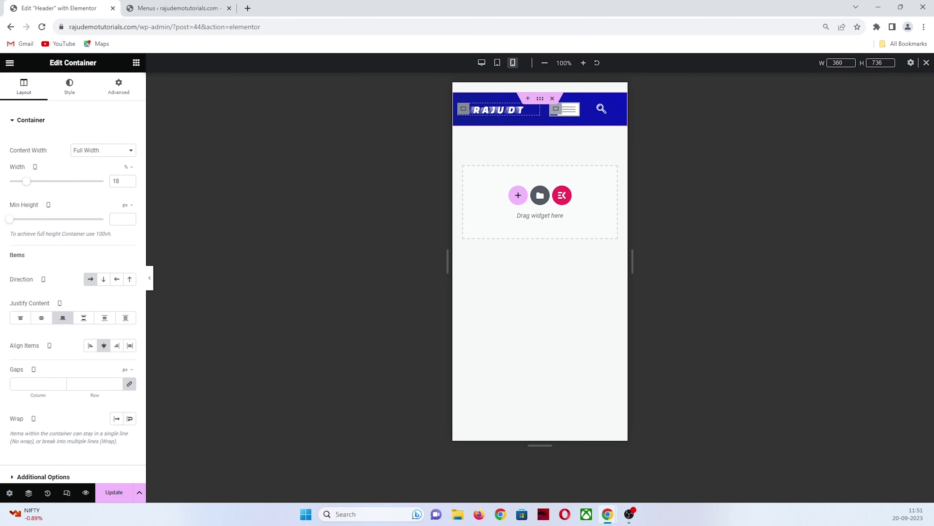
Step: Widen the logo container to 63% for mobile
{"action": "key", "text": "Up"}
{"action": "key", "text": "Up"}
{"action": "key", "text": "Up"}
{"action": "key", "text": "Up"}
{"action": "key", "text": "Up"}
{"action": "key", "text": "Up"}
{"action": "key", "text": "Up"}
{"action": "key", "text": "Up"}
{"action": "key", "text": "Up"}
{"action": "key", "text": "Up"}
{"action": "key", "text": "Up"}
{"action": "key", "text": "Up"}
{"action": "key", "text": "Up"}
{"action": "key", "text": "Up"}
{"action": "key", "text": "Up"}
{"action": "key", "text": "Up"}
{"action": "key", "text": "Up"}
{"action": "key", "text": "Up"}
{"action": "key", "text": "Up"}
{"action": "key", "text": "Up"}
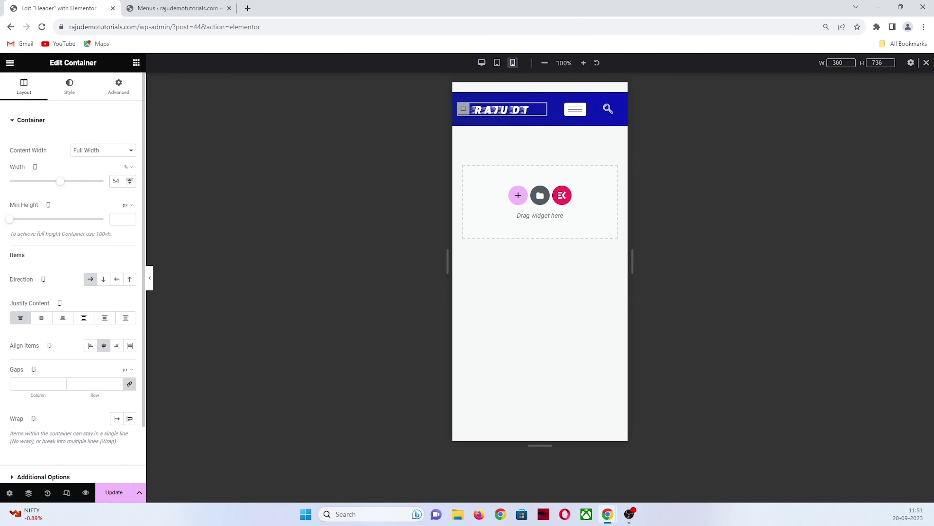
{"action": "key", "text": "Up"}
{"action": "key", "text": "Up"}
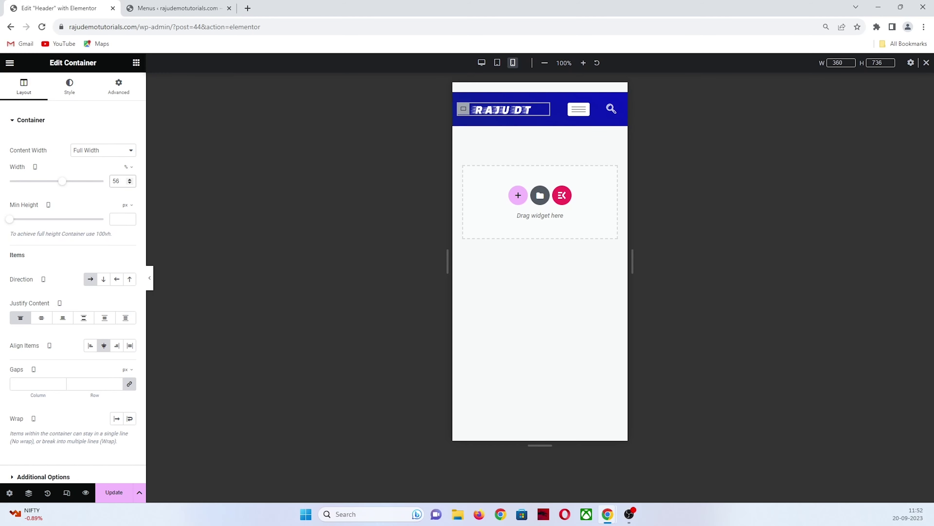
{"action": "key", "text": "Up"}
{"action": "key", "text": "Up"}
{"action": "key", "text": "Up"}
{"action": "key", "text": "Up"}
{"action": "key", "text": "Up"}
{"action": "key", "text": "Up"}
{"action": "key", "text": "Up"}
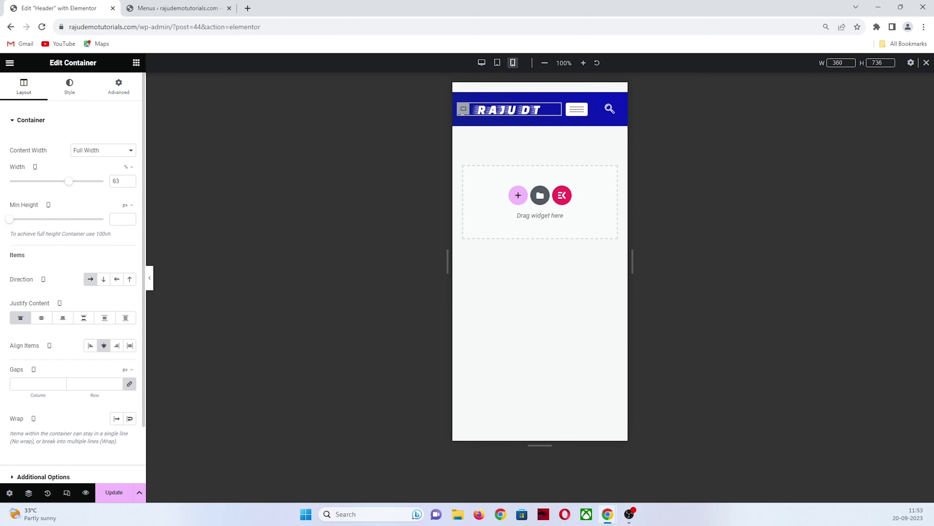
Step: Set the header search widget's left margin to -16 px for mobile, leaving its margin values unlinked
{"action": "left_click", "coordinate": [577, 109]}
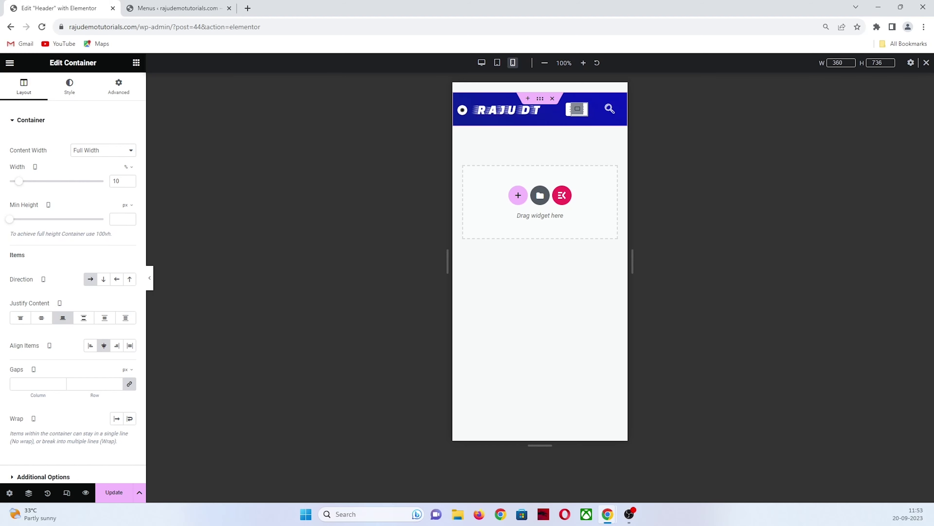
{"action": "left_click", "coordinate": [602, 110]}
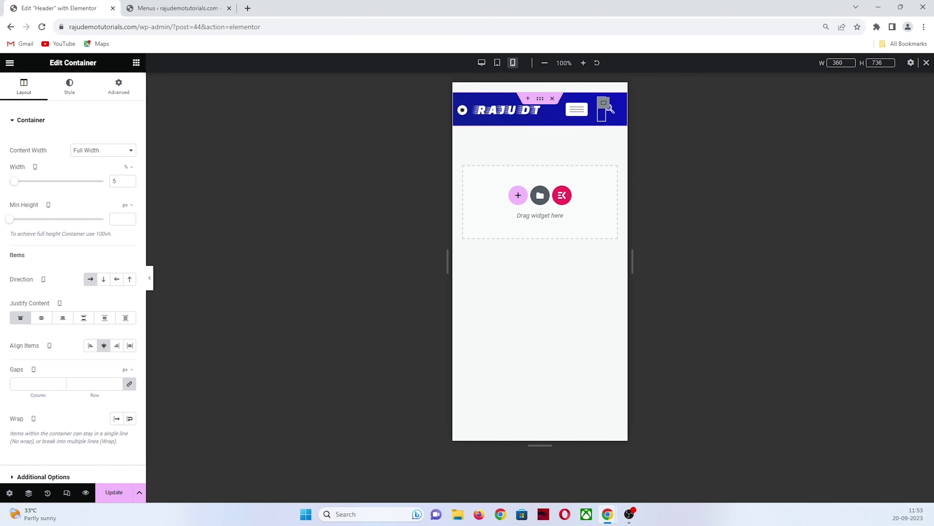
{"action": "left_click", "coordinate": [608, 107]}
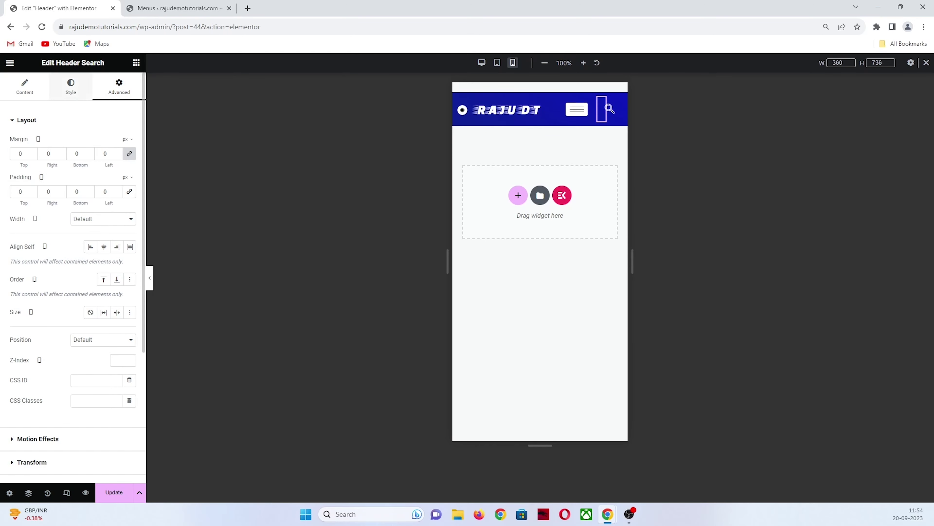
{"action": "left_click", "coordinate": [24, 87]}
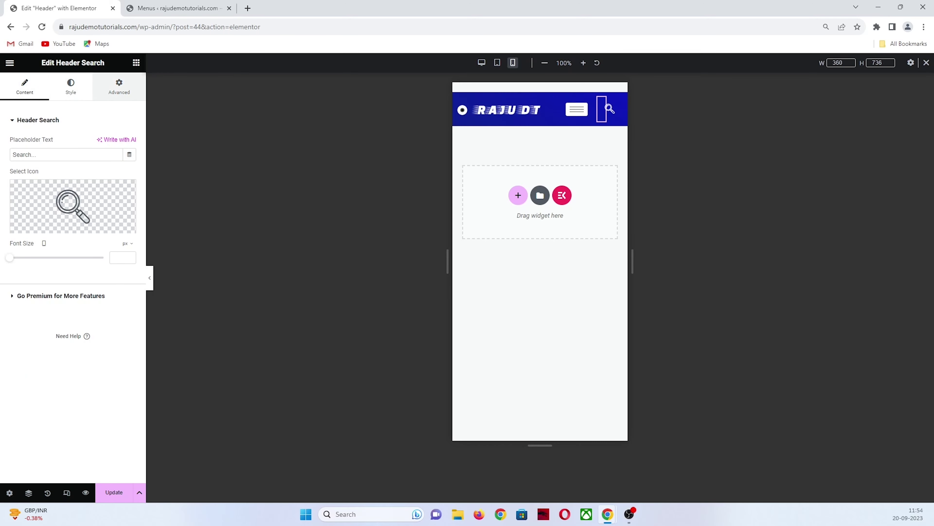
{"action": "left_click", "coordinate": [119, 87]}
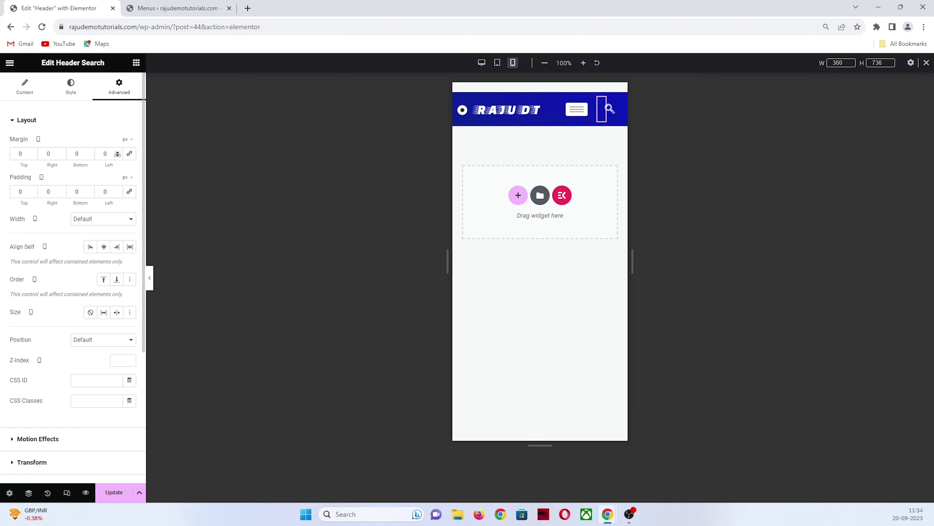
{"action": "left_click", "coordinate": [117, 155]}
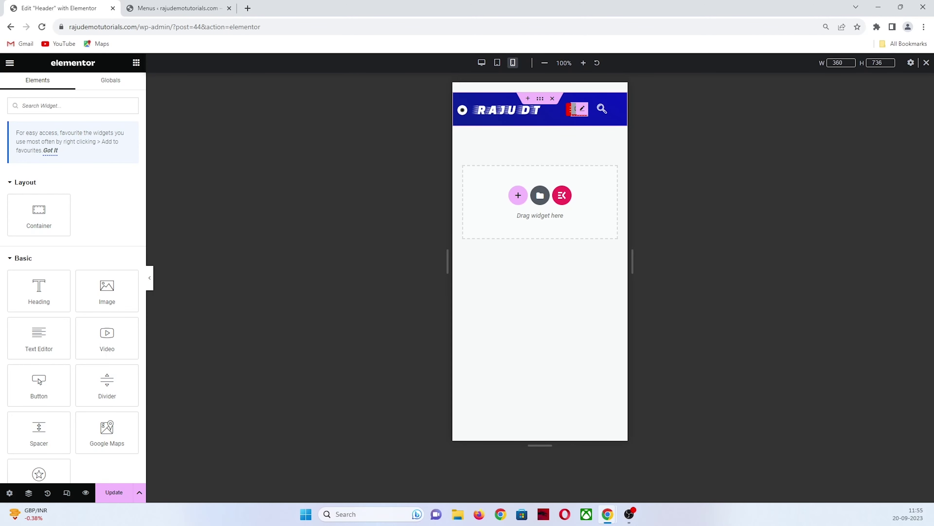
Step: Assign the first blue logo in the media library as the nav menu's mobile menu logo and check it in the opened mobile menu
{"action": "left_click", "coordinate": [573, 109]}
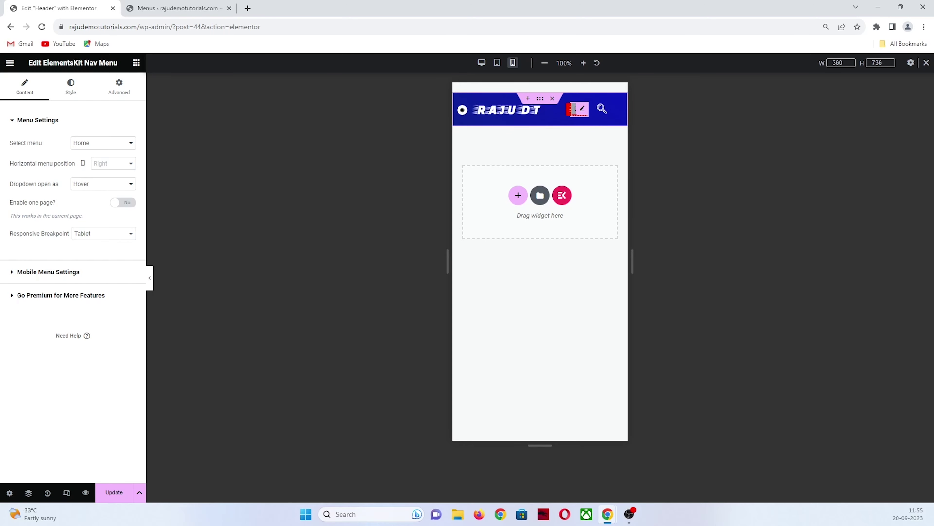
{"action": "left_click", "coordinate": [573, 109]}
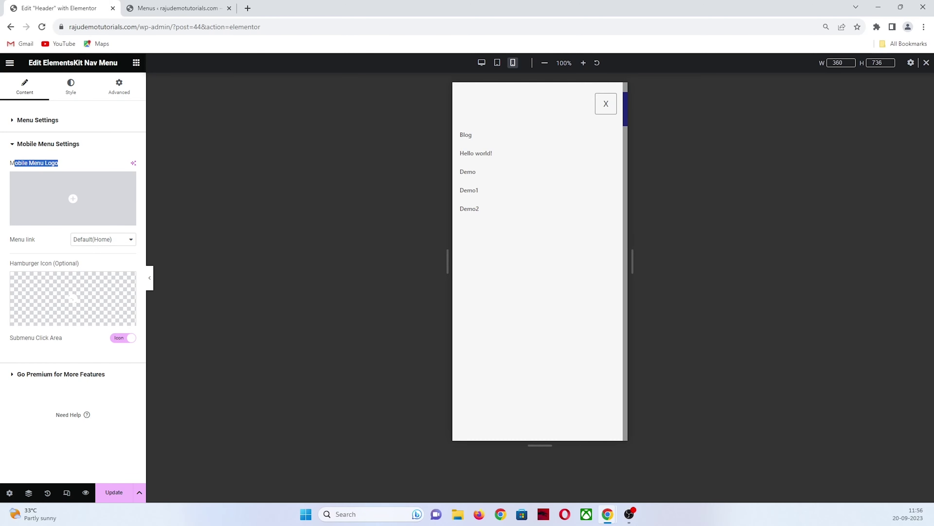
{"action": "left_click", "coordinate": [73, 199]}
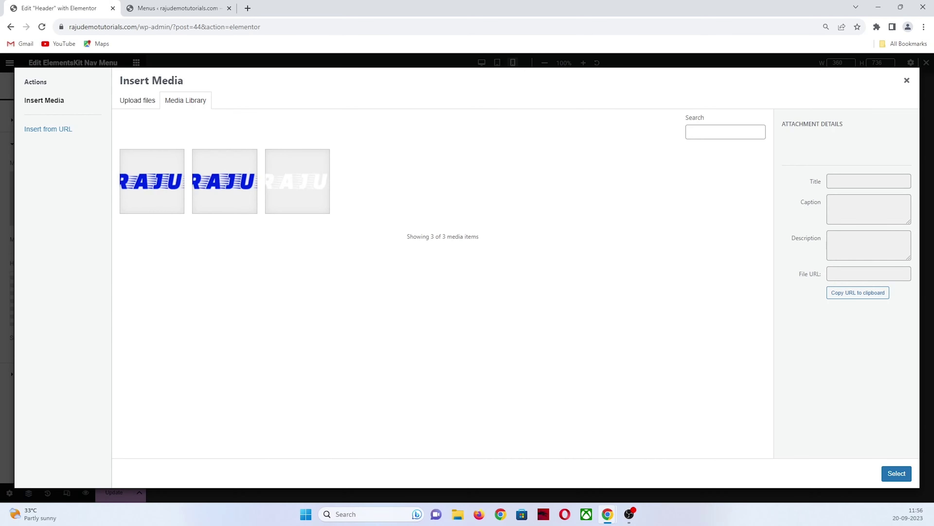
{"action": "left_click", "coordinate": [152, 181]}
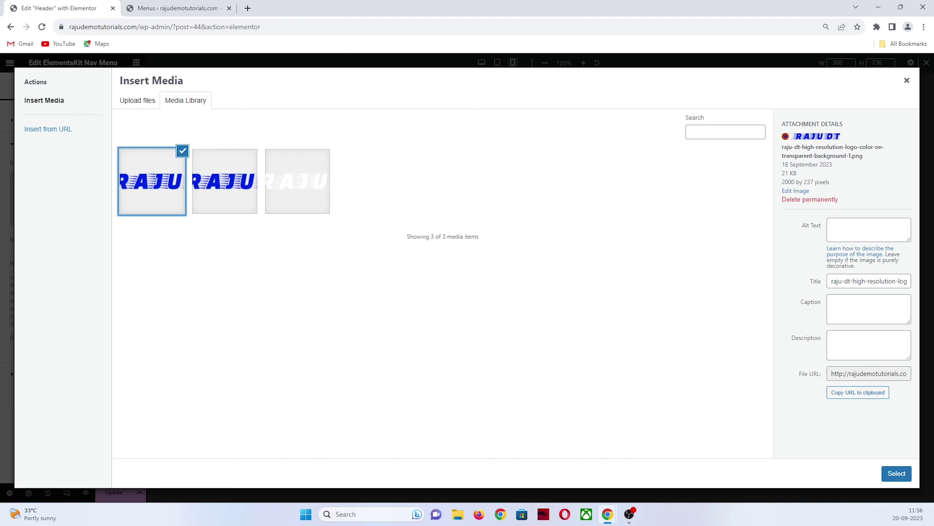
{"action": "left_click", "coordinate": [896, 473]}
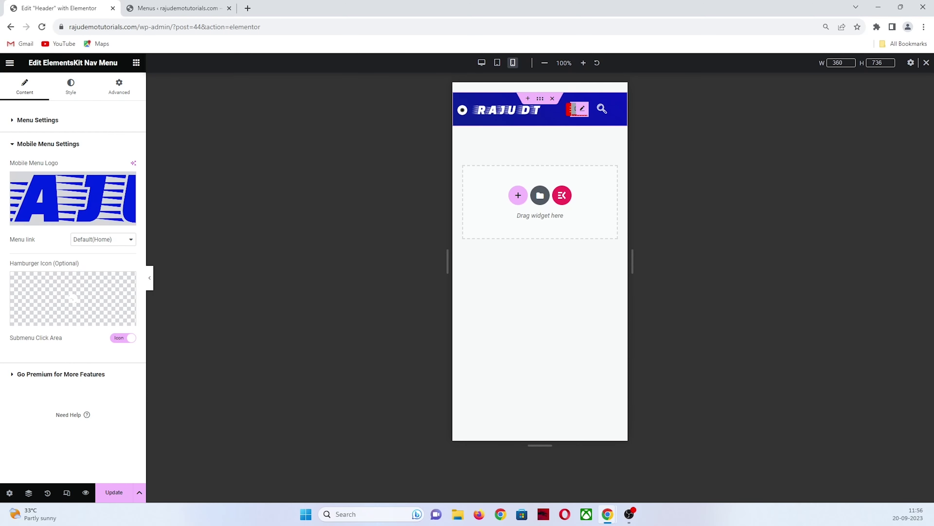
{"action": "left_click", "coordinate": [577, 109]}
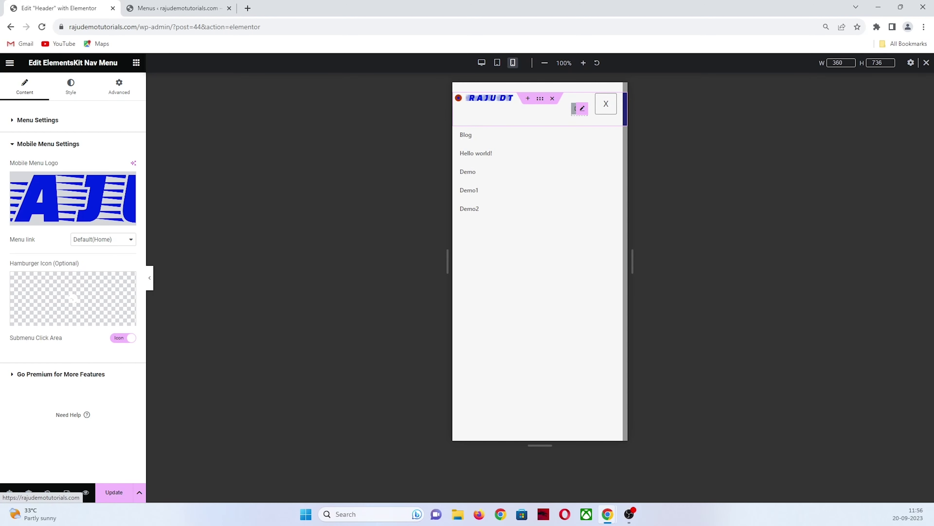
{"action": "left_click", "coordinate": [603, 107]}
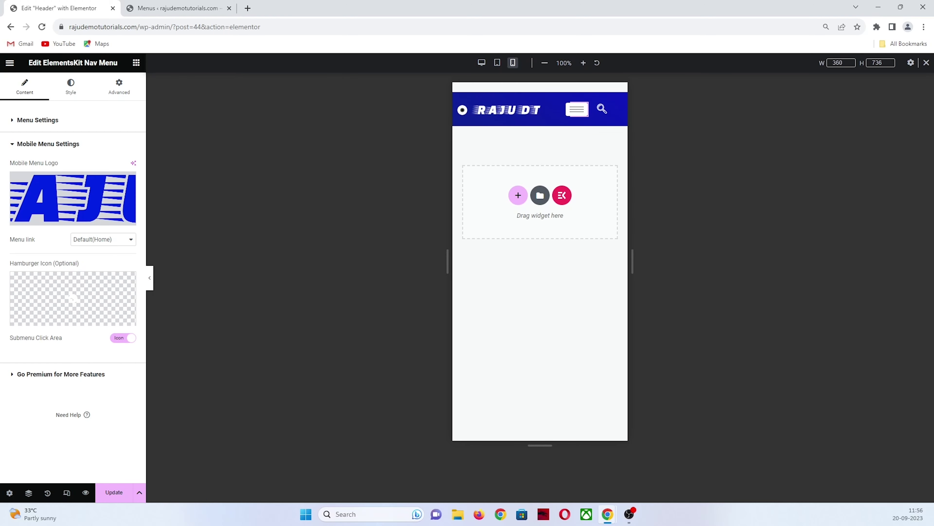
Step: Check the header's layout in the tablet, mobile portrait and desktop previews
{"action": "left_click", "coordinate": [603, 109]}
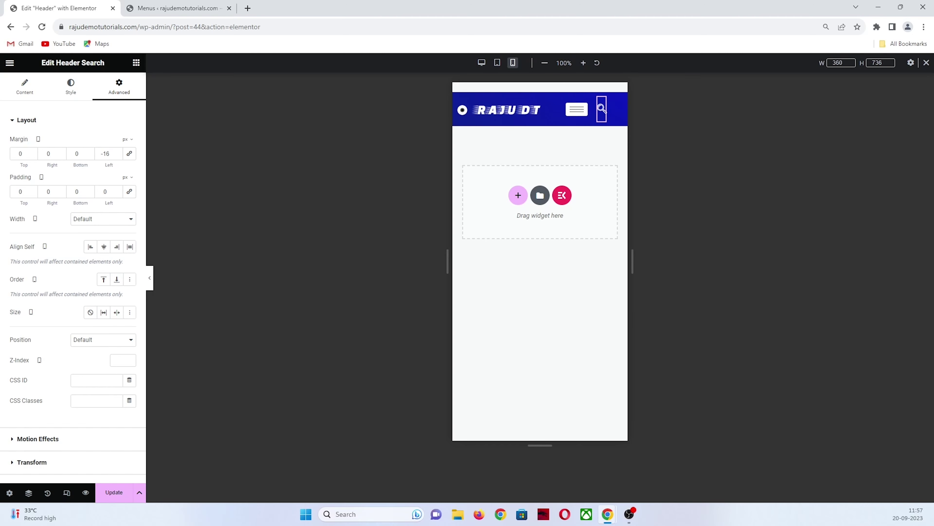
{"action": "left_click", "coordinate": [497, 63]}
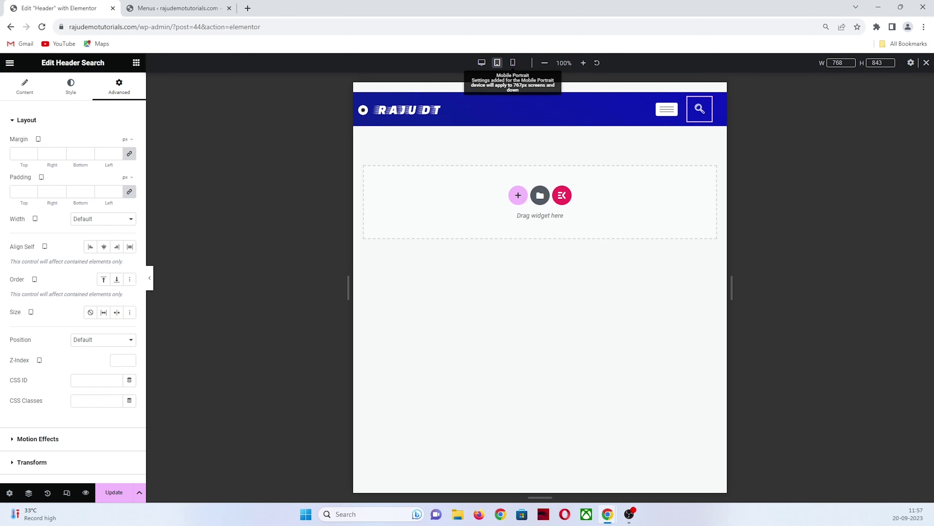
{"action": "left_click", "coordinate": [513, 62]}
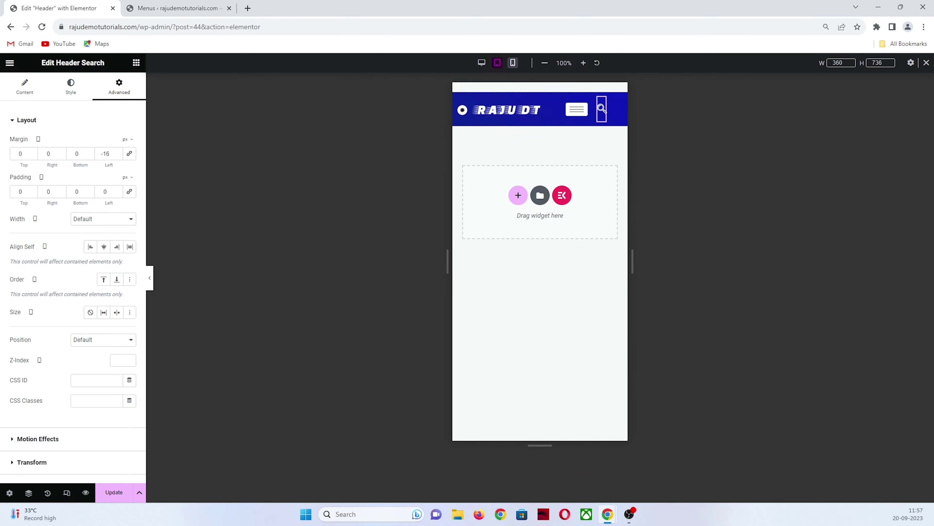
{"action": "left_click", "coordinate": [482, 62]}
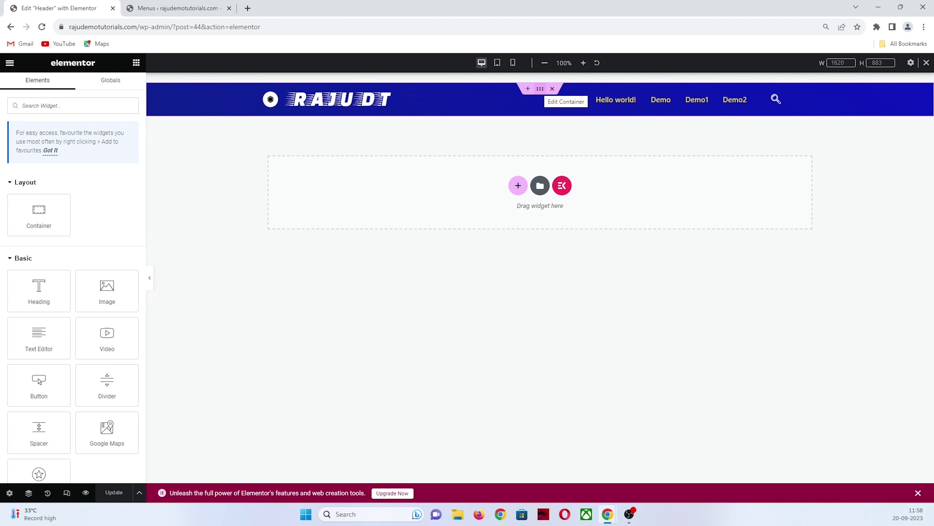
Step: Change the first colour of the header container's linear gradient background
{"action": "left_click", "coordinate": [540, 89]}
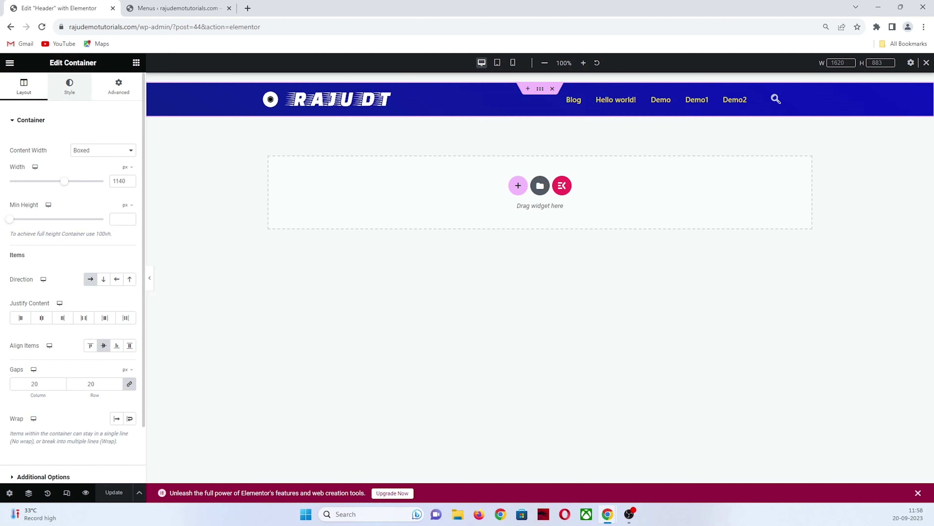
{"action": "left_click", "coordinate": [69, 87]}
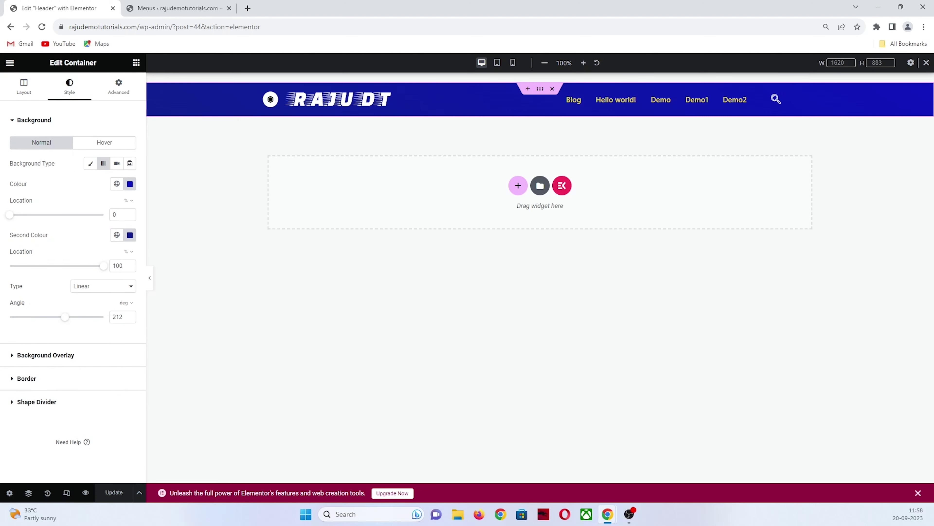
{"action": "left_click", "coordinate": [130, 184]}
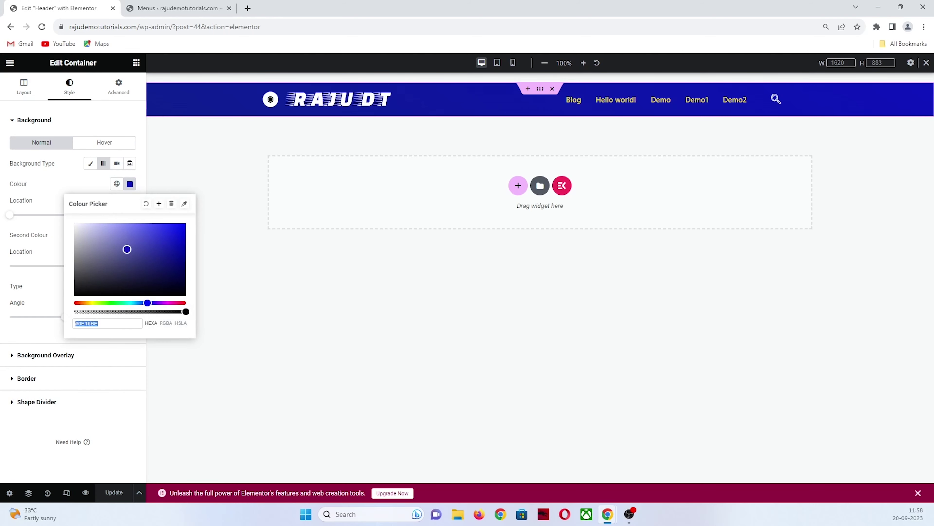
{"action": "left_click_drag", "start_coordinate": [90, 228], "coordinate": [166, 302]}
{"action": "key", "text": "Escape"}
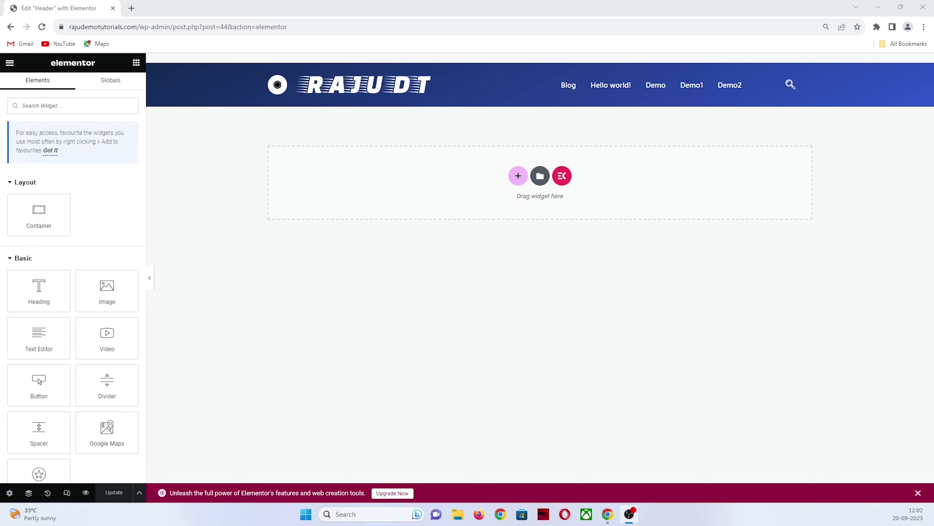
Step: Return to the ElementsKit template list, activate the Header template for the entire site and save its settings
{"action": "left_click", "coordinate": [10, 26]}
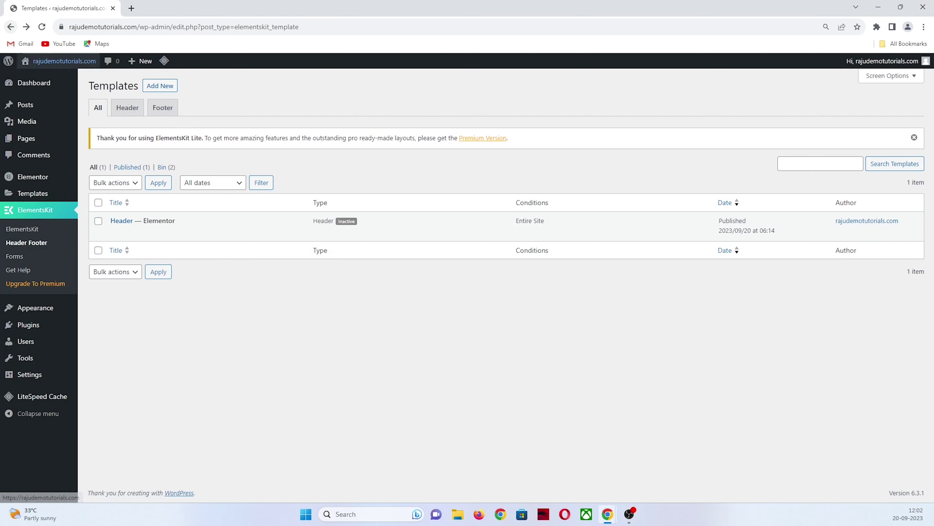
{"action": "mouse_move", "coordinate": [218, 232]}
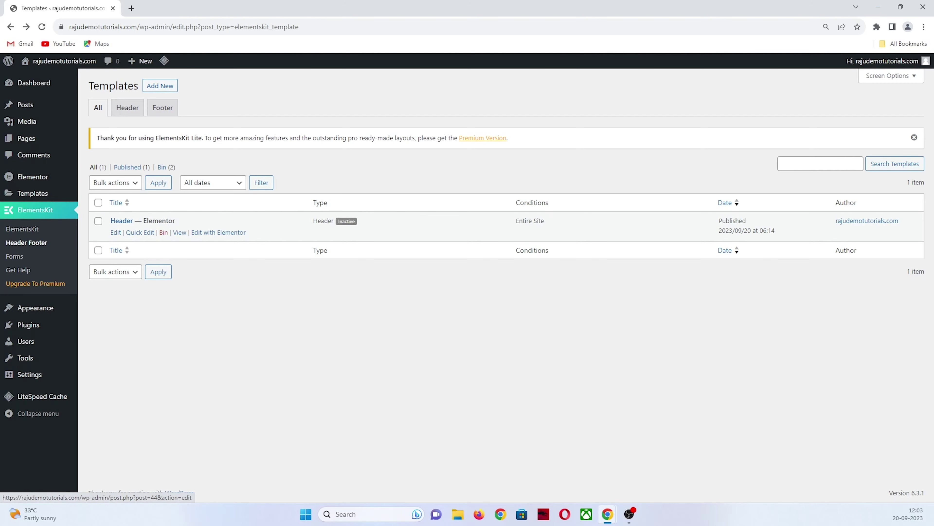
{"action": "left_click", "coordinate": [115, 232]}
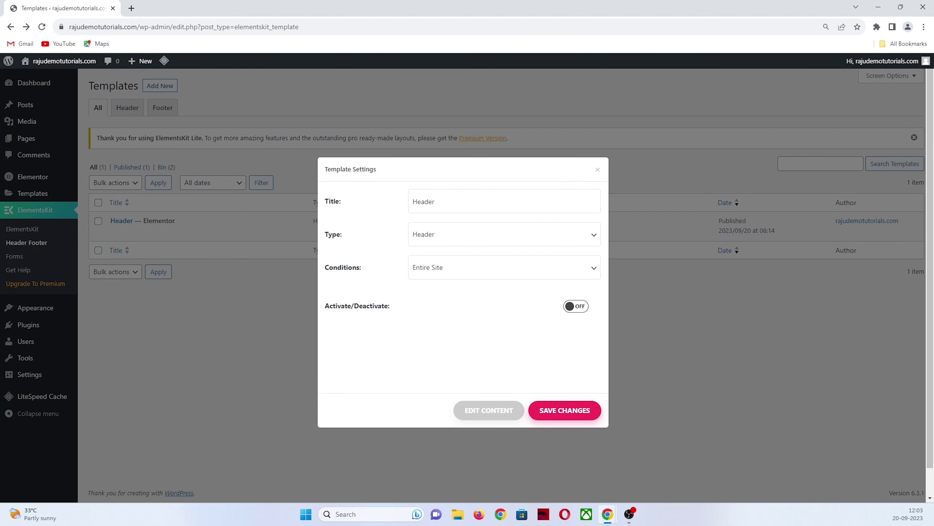
{"action": "left_click_drag", "start_coordinate": [325, 306], "coordinate": [390, 306]}
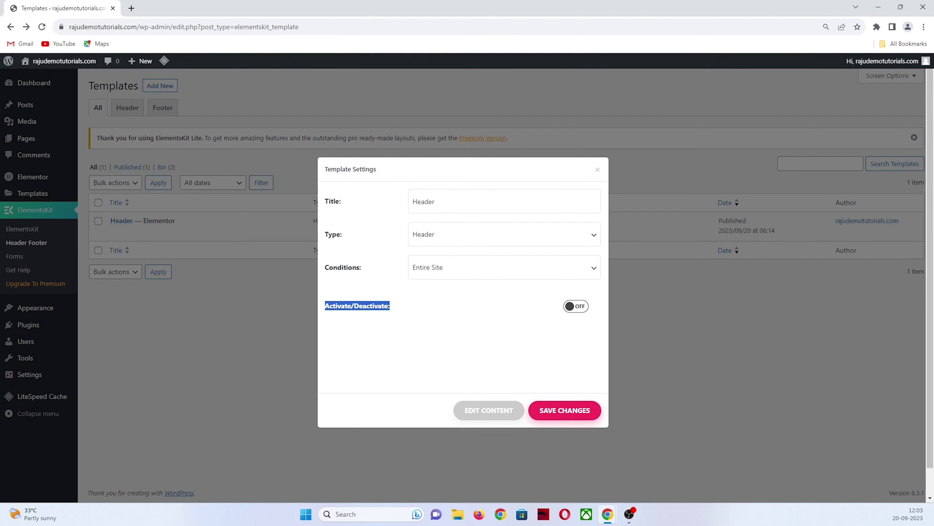
{"action": "left_click", "coordinate": [576, 306]}
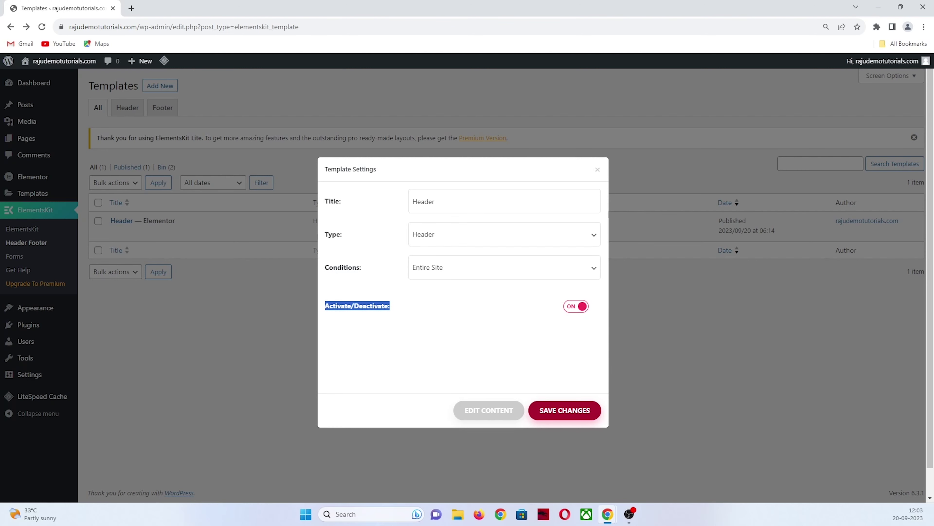
{"action": "left_click", "coordinate": [565, 410]}
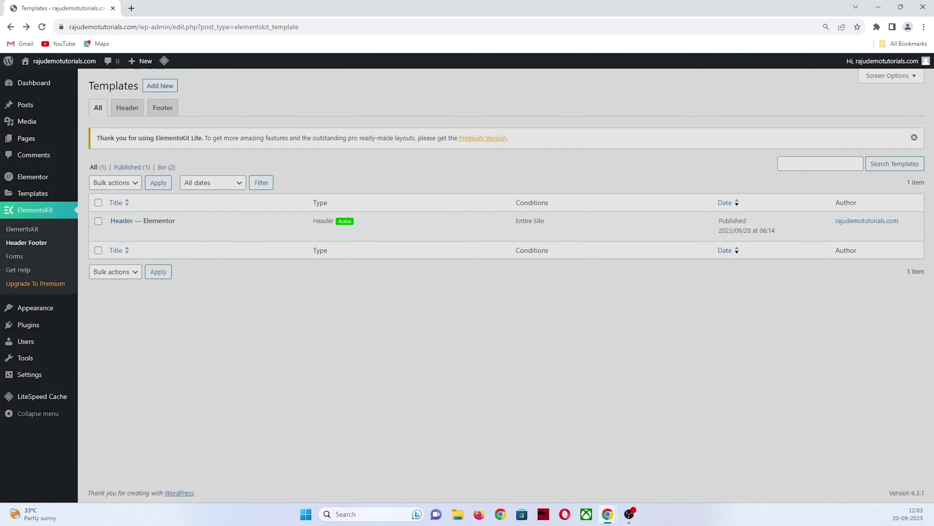
Step: Check the activated header on the live site and open sourcecodeshop.net in a new browser tab
{"action": "mouse_move", "coordinate": [64, 61]}
{"action": "left_click", "coordinate": [33, 77]}
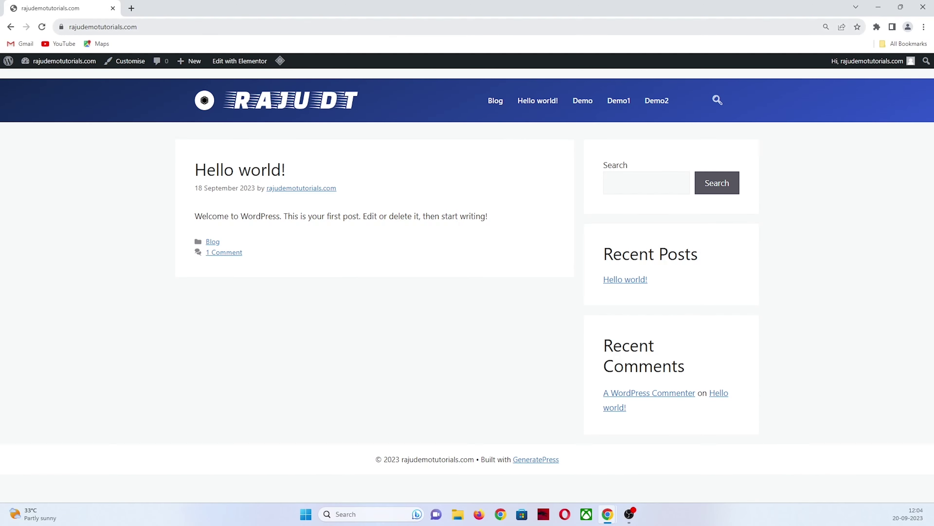
{"action": "left_click", "coordinate": [132, 8]}
{"action": "type", "text": "sourcecodeshop.net"}
{"action": "key", "text": "Return"}
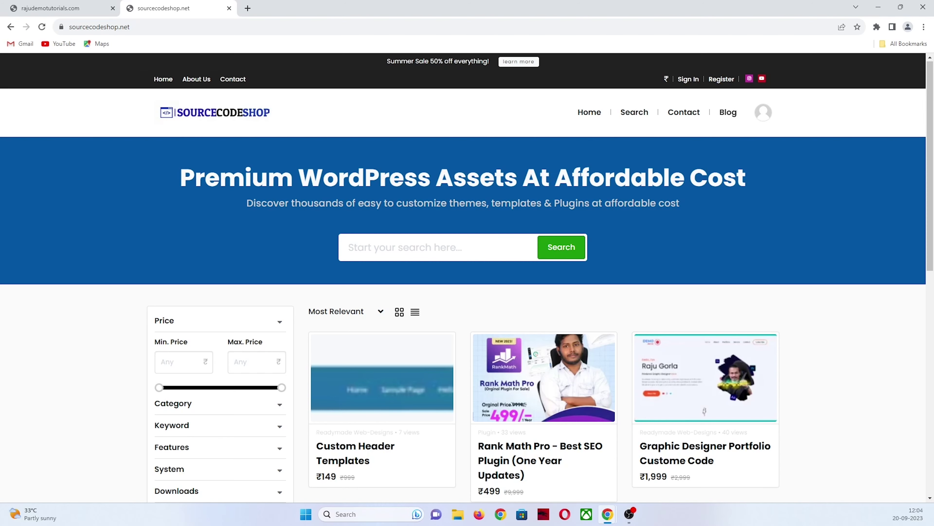
Step: Search the shop for "custom header templates" and open the Custom Header Templates listing
{"action": "scroll", "coordinate": [467, 278], "scroll_direction": "down", "scroll_amount": 5}
{"action": "scroll", "coordinate": [467, 277], "scroll_direction": "up", "scroll_amount": 5}
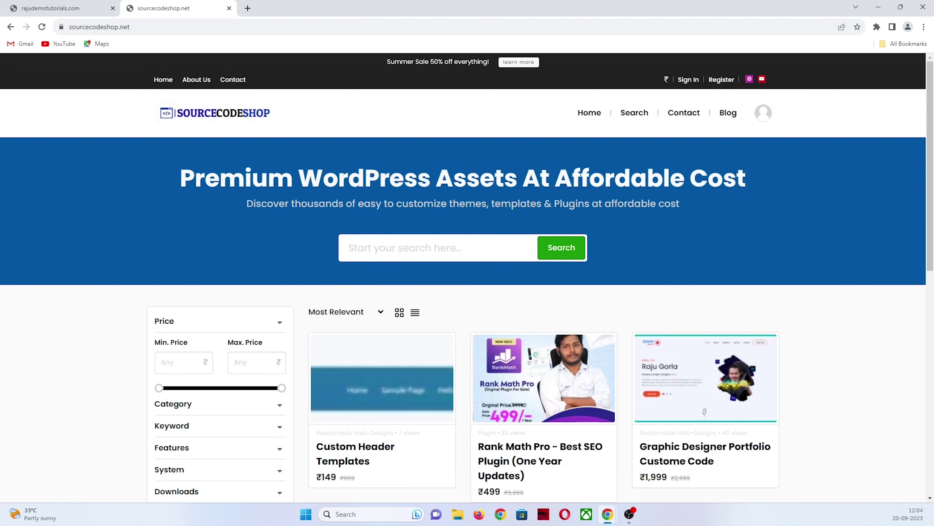
{"action": "left_click", "coordinate": [398, 248]}
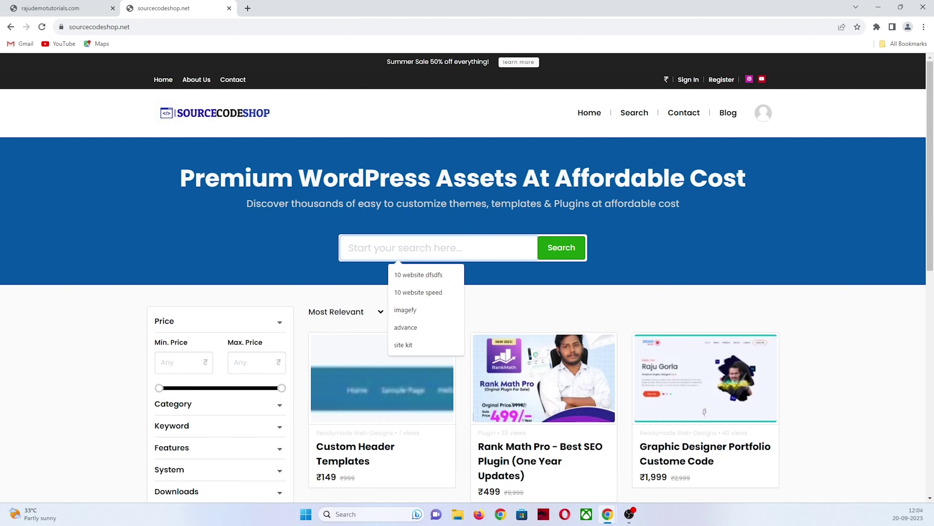
{"action": "type", "text": "custome"}
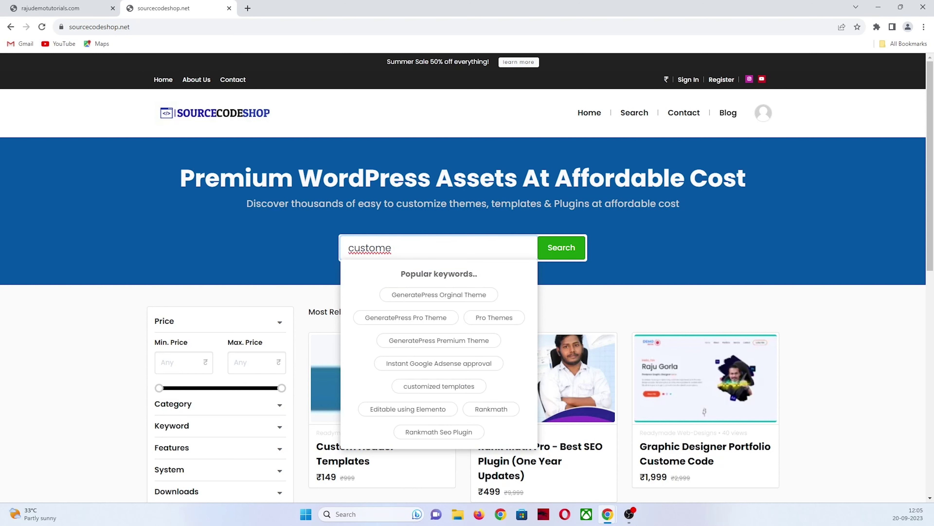
{"action": "left_click", "coordinate": [438, 386]}
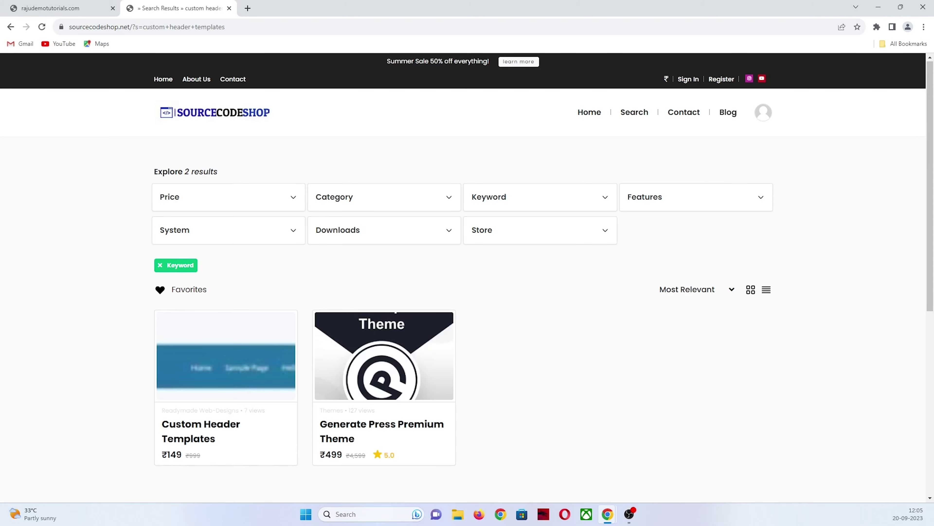
{"action": "left_click", "coordinate": [200, 431]}
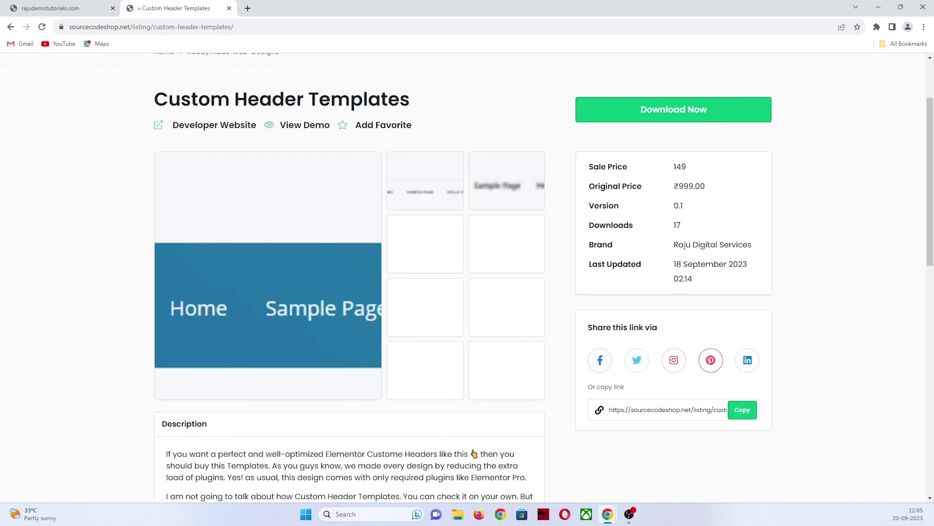
Step: Enlarge the listing's first preview image and browse through the other header designs in the gallery
{"action": "scroll", "coordinate": [467, 276], "scroll_direction": "up", "scroll_amount": 3}
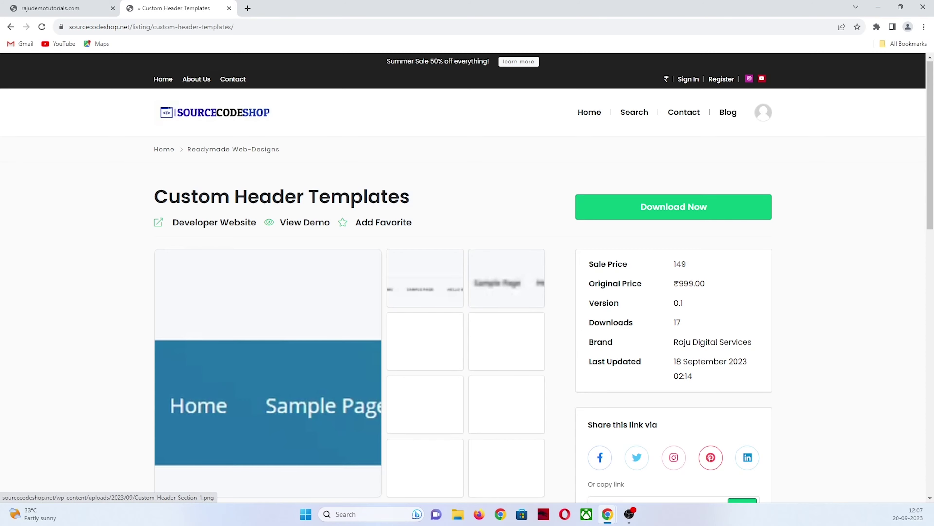
{"action": "left_click", "coordinate": [268, 371]}
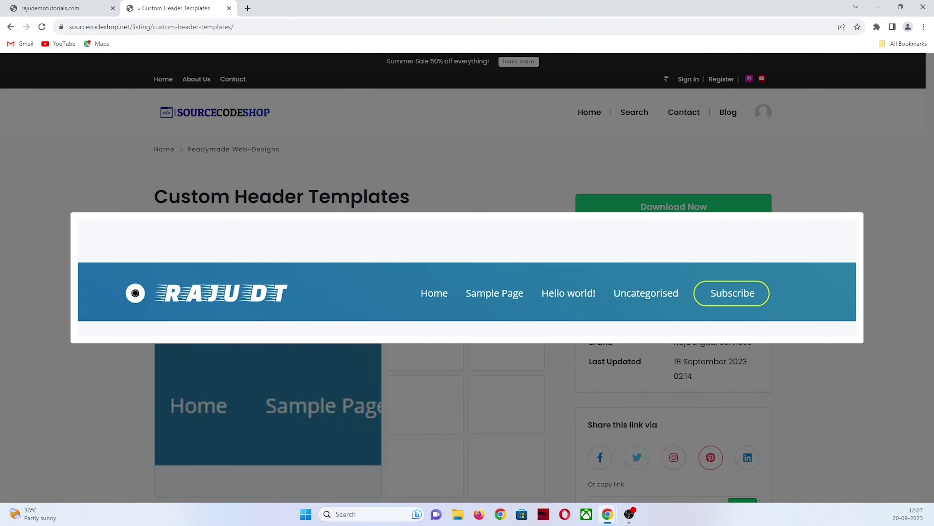
{"action": "key", "text": "Right"}
{"action": "key", "text": "Right"}
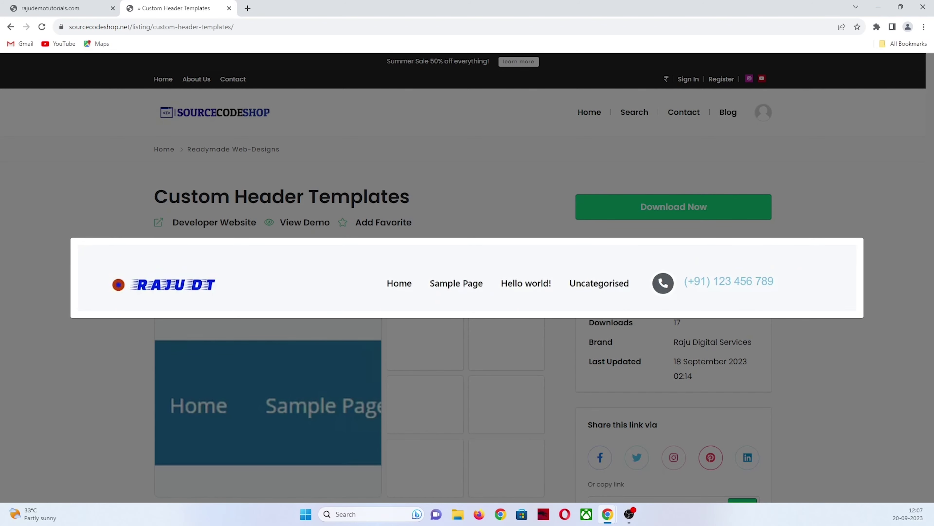
Step: Switch to File Explorer and extract the Custome Header Templates zip archive in the Downloads folder
{"action": "key", "text": "super+e"}
{"action": "left_click", "coordinate": [41, 139]}
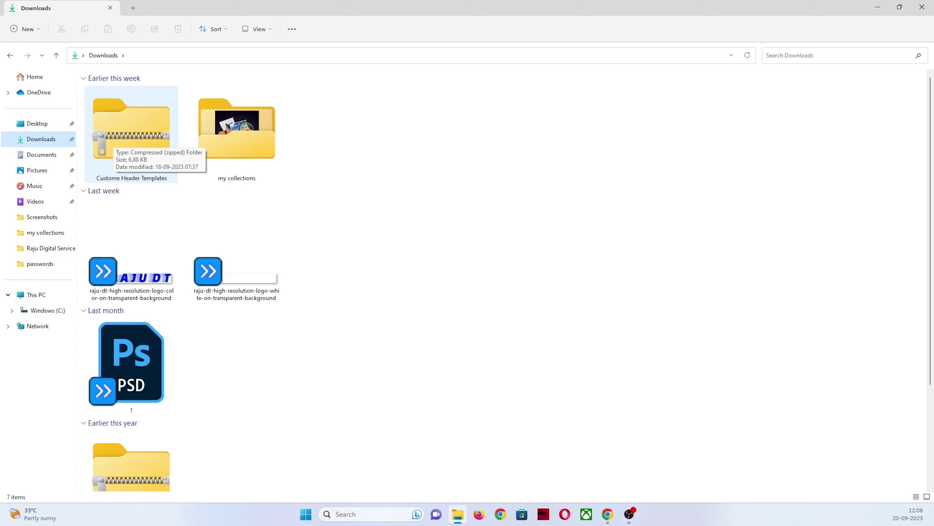
{"action": "left_click", "coordinate": [136, 137]}
{"action": "right_click", "coordinate": [137, 135]}
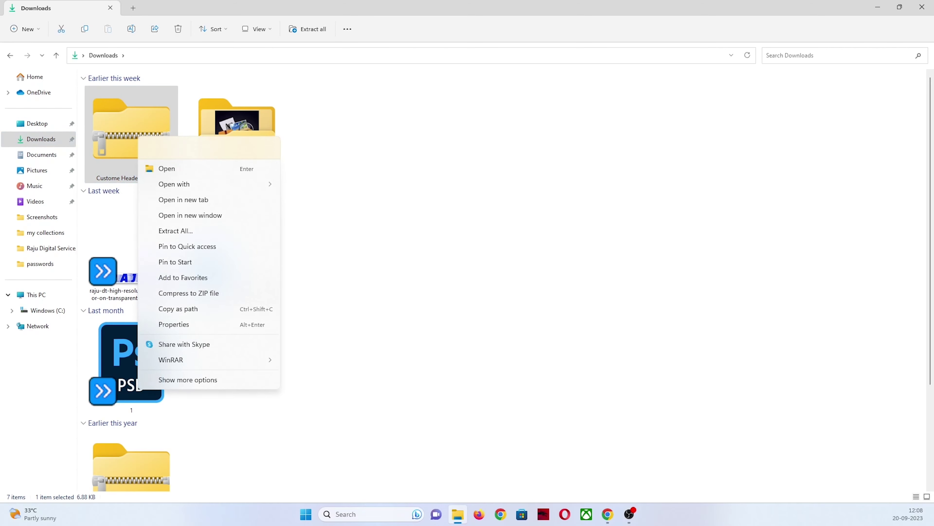
{"action": "left_click", "coordinate": [176, 231]}
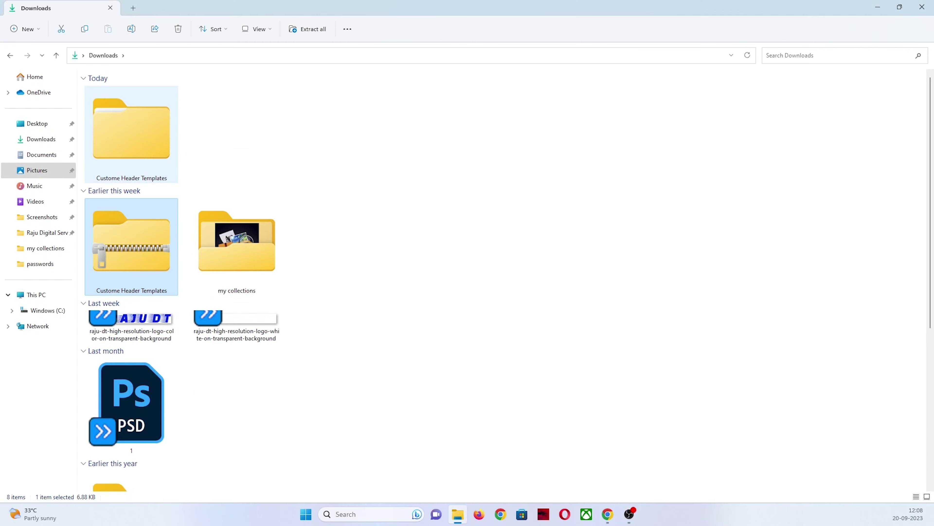
Step: Open the nested Custome Header Templates folders to view the extracted JSON files, and minimize File Explorer
{"action": "double_click", "coordinate": [131, 132]}
{"action": "double_click", "coordinate": [132, 104]}
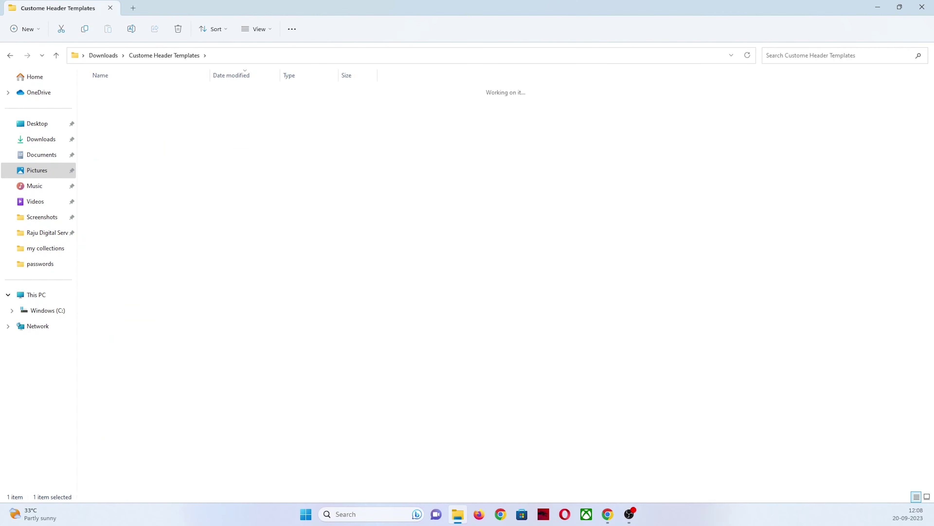
{"action": "left_click_drag", "start_coordinate": [124, 218], "coordinate": [124, 104]}
{"action": "key", "text": "Escape"}
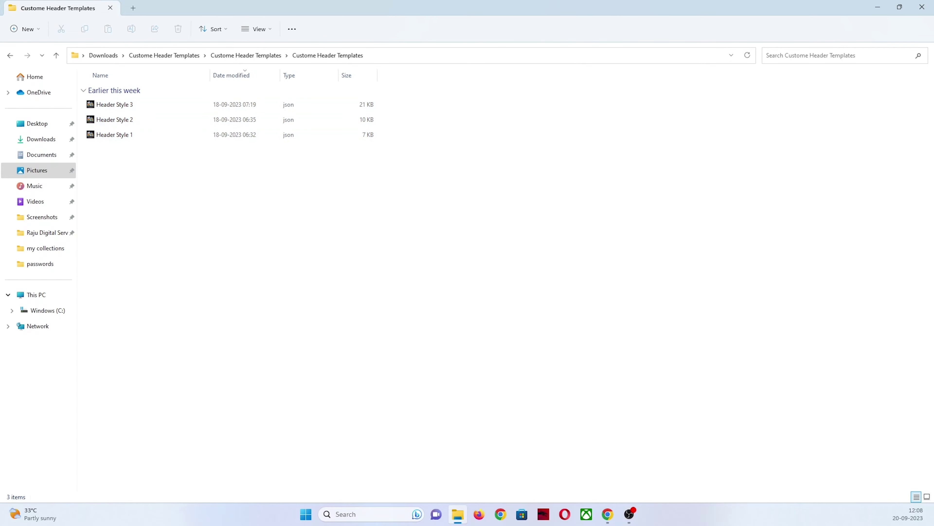
{"action": "left_click", "coordinate": [878, 7]}
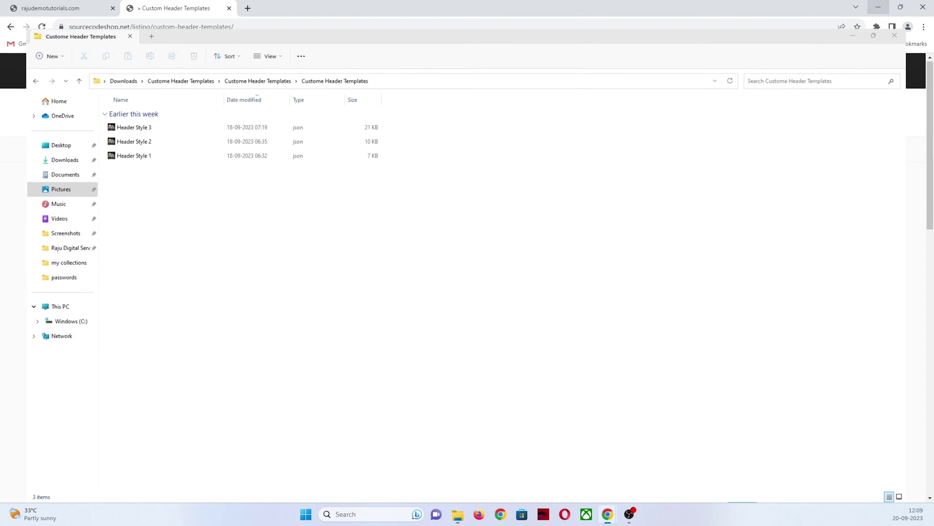
Step: Move the existing Header template to the bin in ElementsKit's Header Footer list and check the live site without it
{"action": "key", "text": "ctrl+1"}
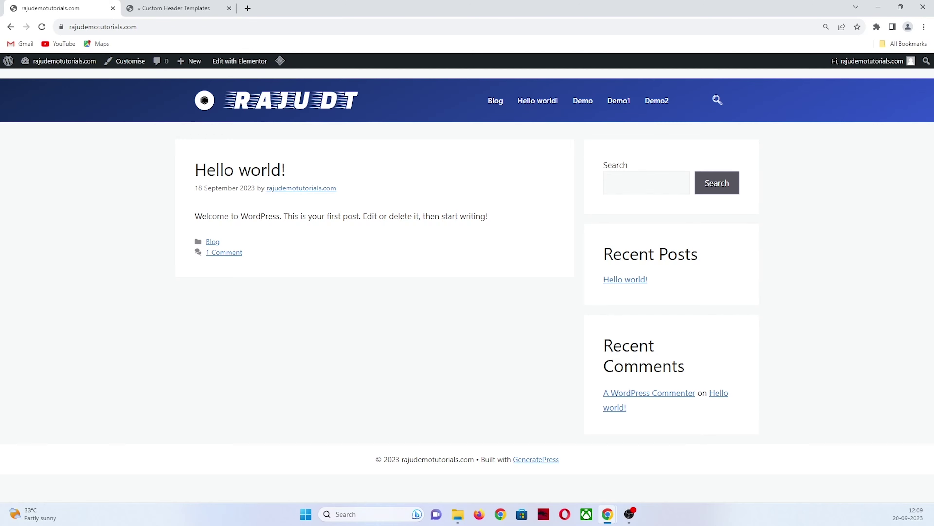
{"action": "mouse_move", "coordinate": [65, 61]}
{"action": "left_click", "coordinate": [37, 79]}
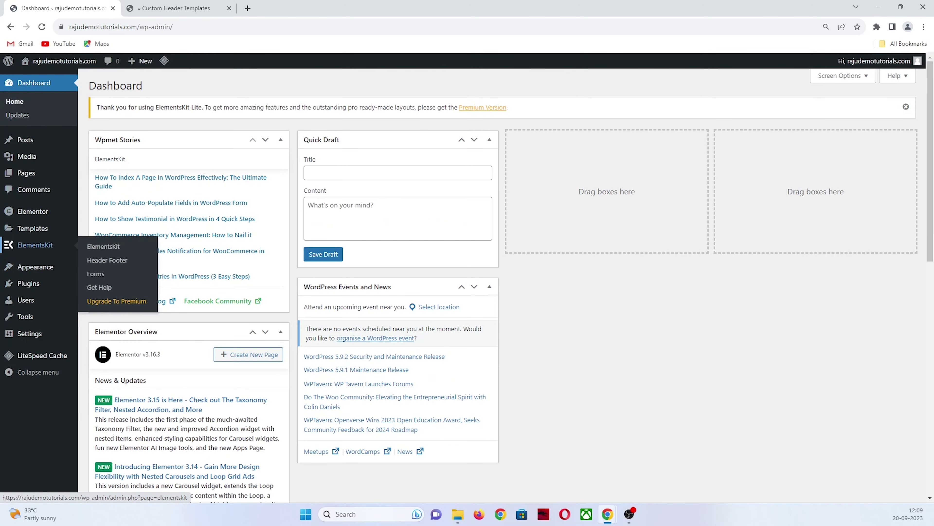
{"action": "mouse_move", "coordinate": [35, 244]}
{"action": "left_click", "coordinate": [97, 257]}
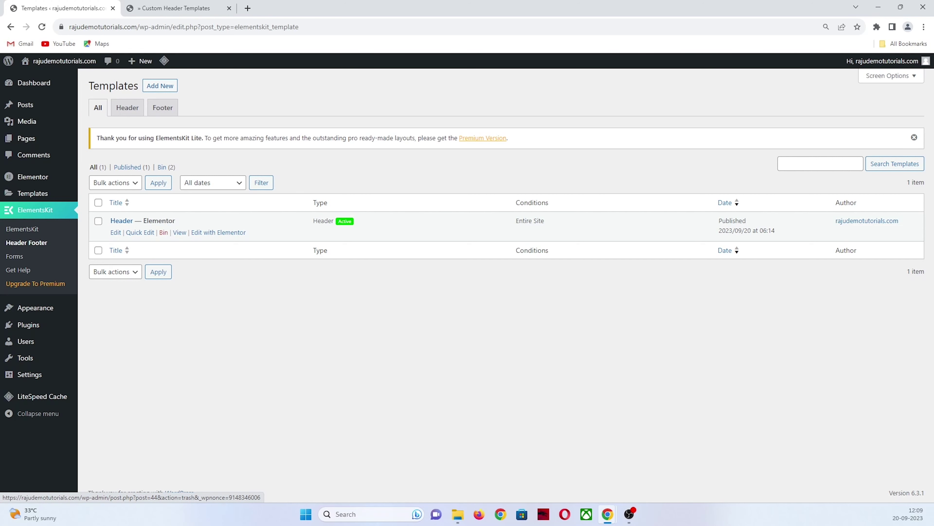
{"action": "left_click", "coordinate": [163, 232]}
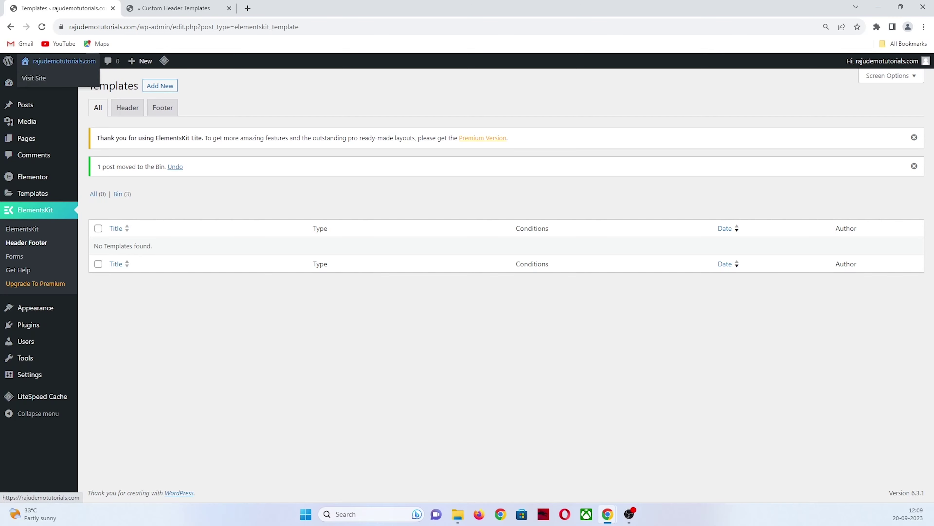
{"action": "left_click", "coordinate": [33, 78]}
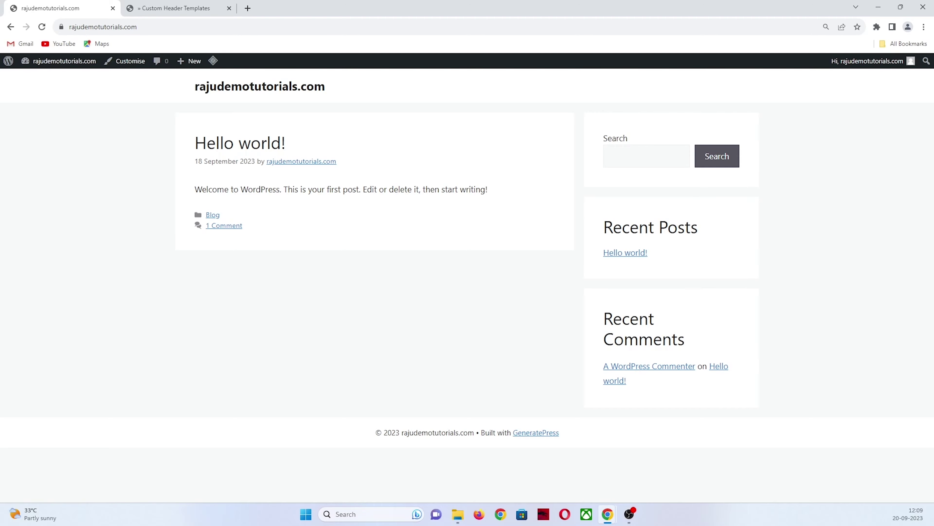
{"action": "left_click", "coordinate": [10, 27]}
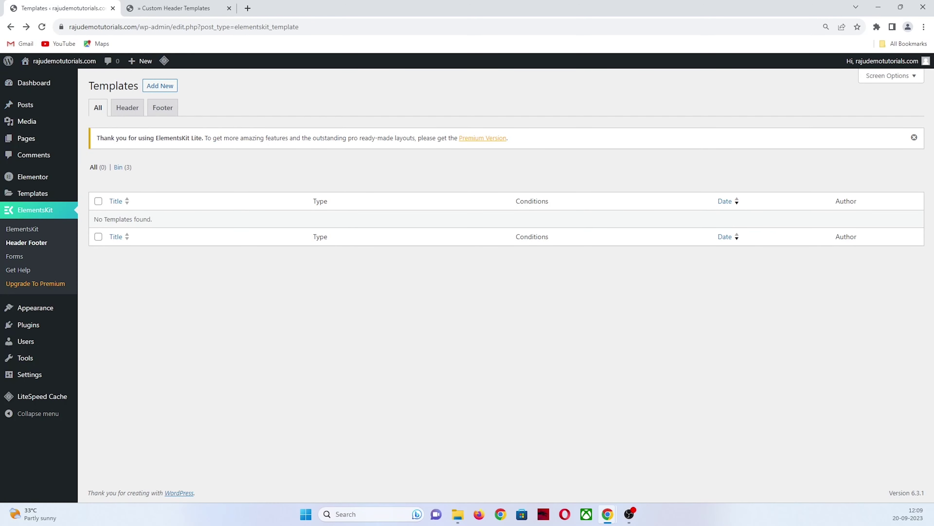
Step: Create an activated ElementsKit template titled Header with type Header for the entire site, and open its content for editing
{"action": "left_click", "coordinate": [160, 85]}
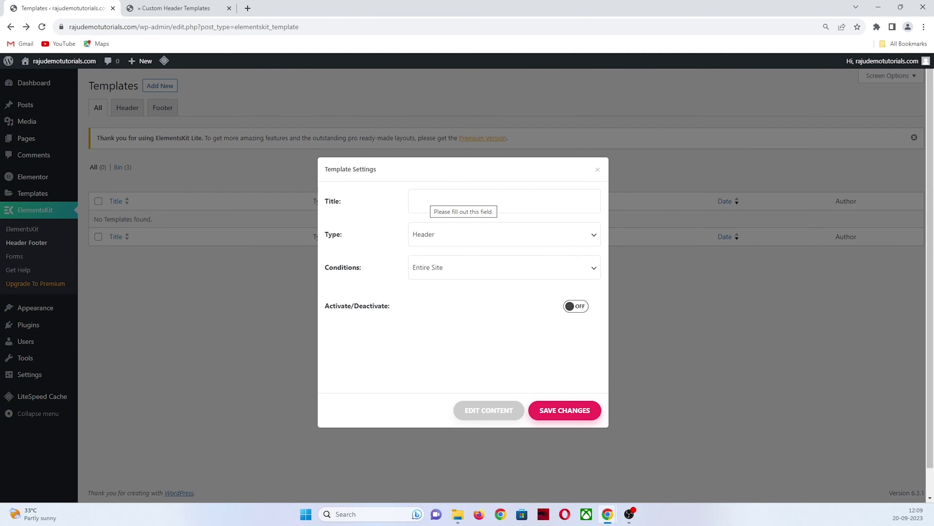
{"action": "left_click", "coordinate": [434, 201]}
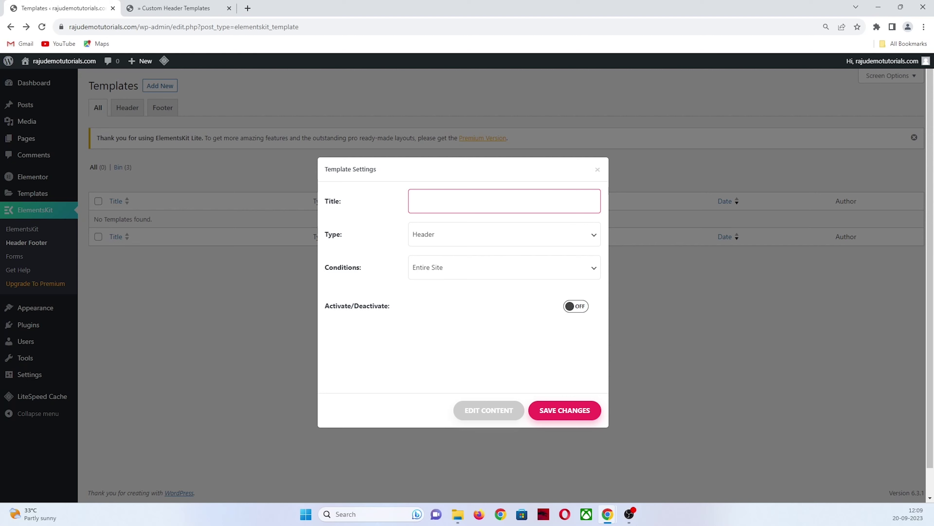
{"action": "type", "text": "Header"}
{"action": "left_click", "coordinate": [504, 234]}
{"action": "key", "text": "Return"}
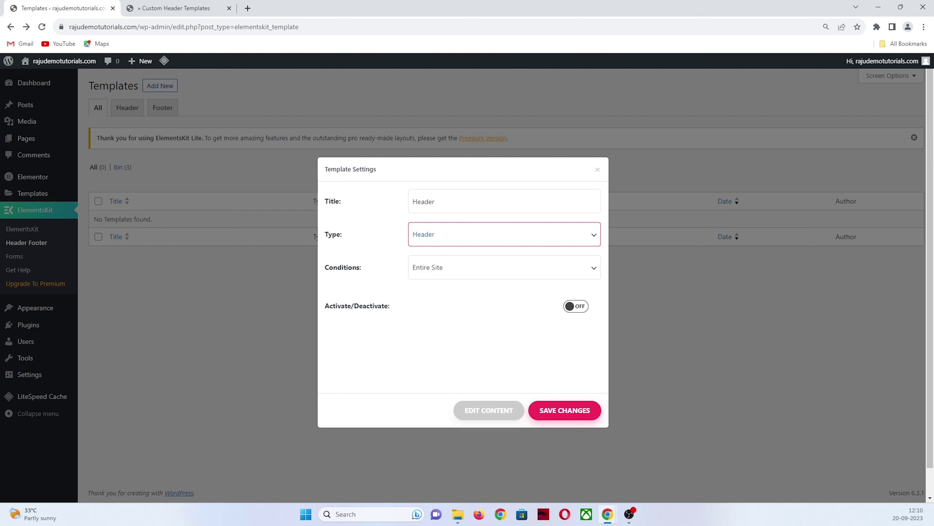
{"action": "left_click", "coordinate": [575, 306]}
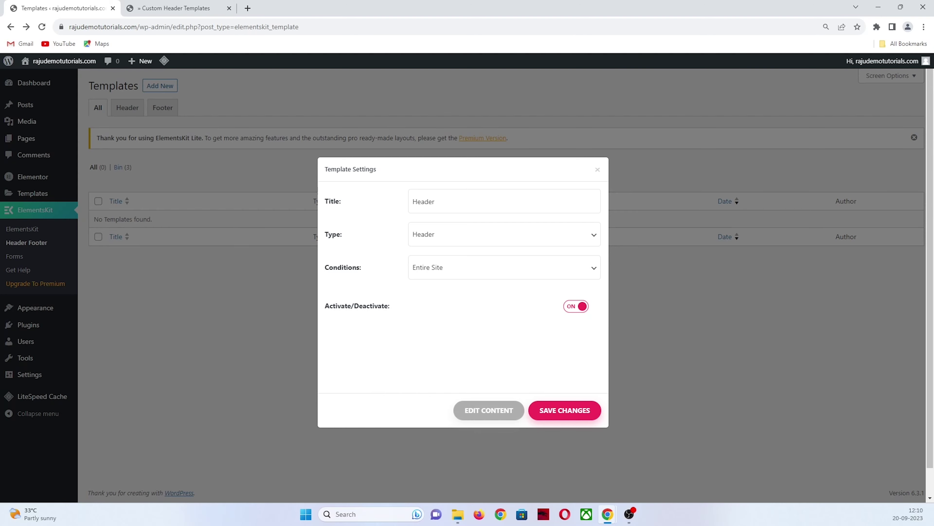
{"action": "left_click", "coordinate": [489, 410]}
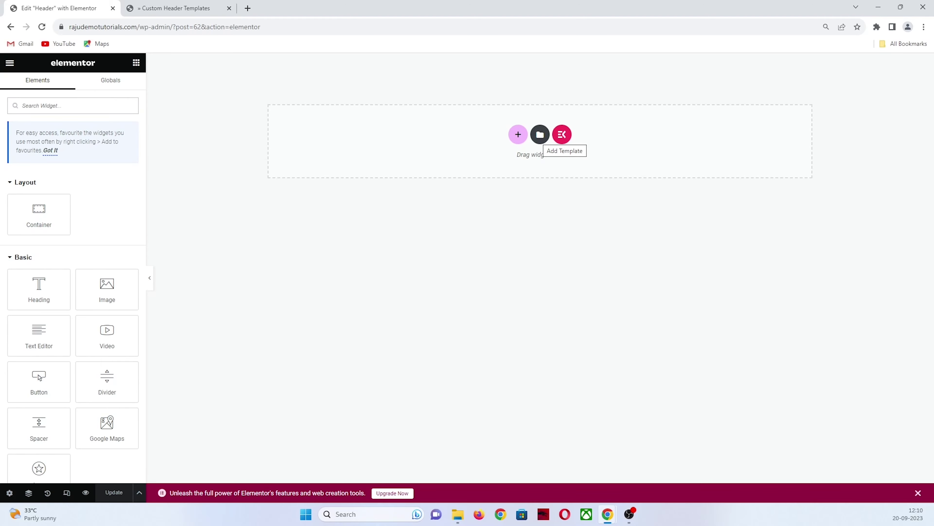
Step: Import the Header Style 1 JSON file from the extracted Custome Header Templates folder into the Elementor template library
{"action": "left_click", "coordinate": [540, 134]}
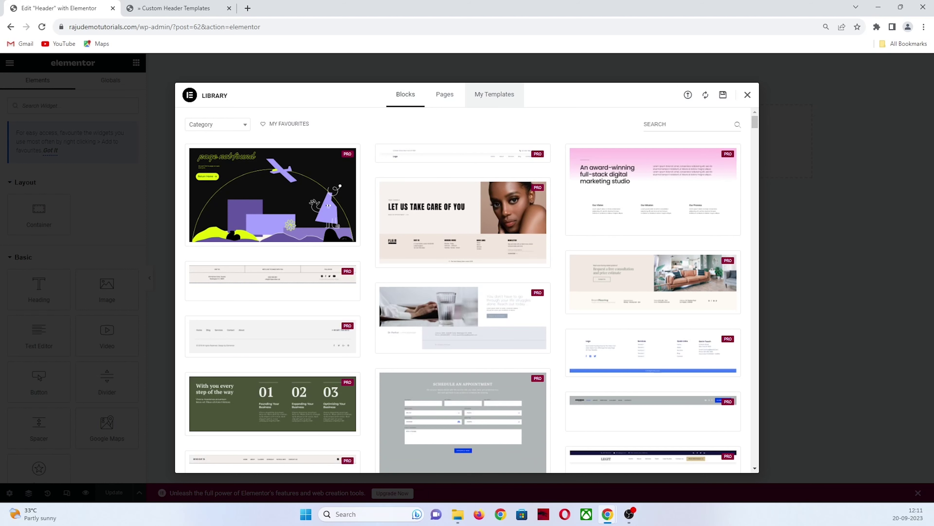
{"action": "left_click", "coordinate": [494, 95]}
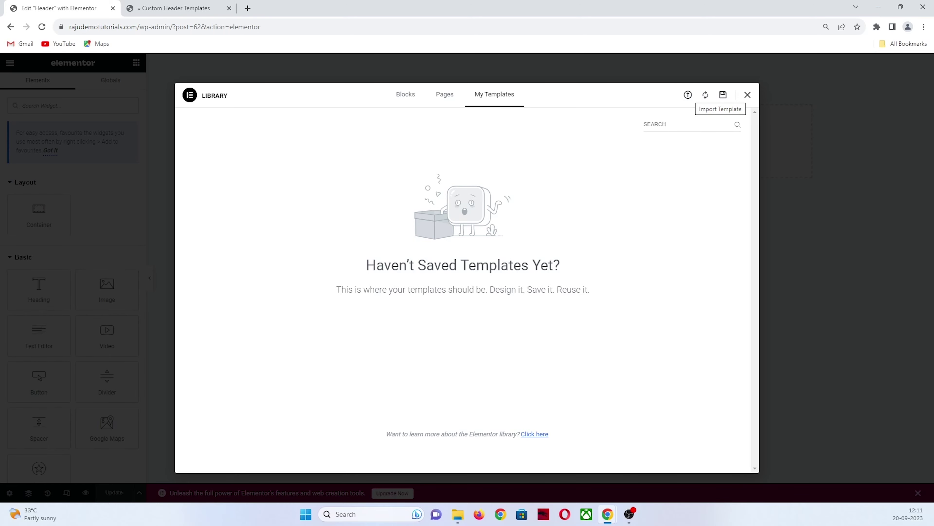
{"action": "left_click", "coordinate": [688, 95]}
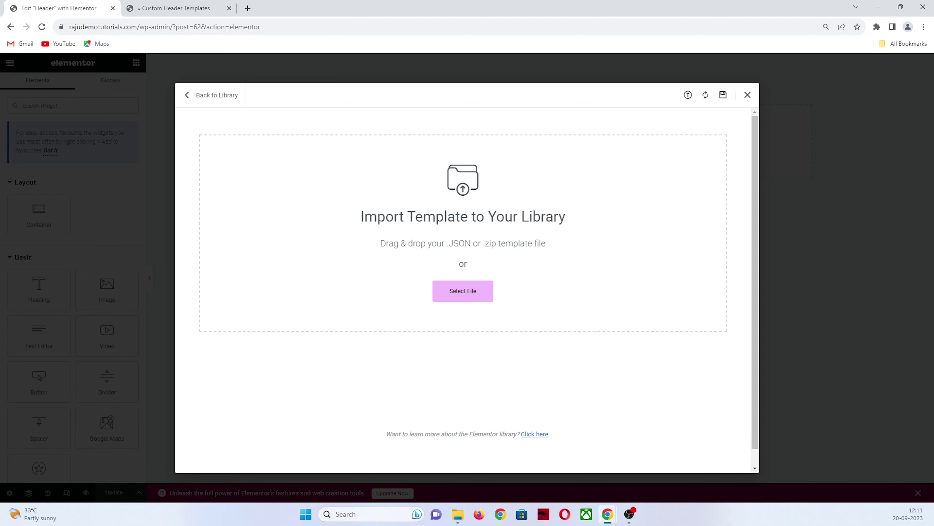
{"action": "left_click", "coordinate": [462, 291]}
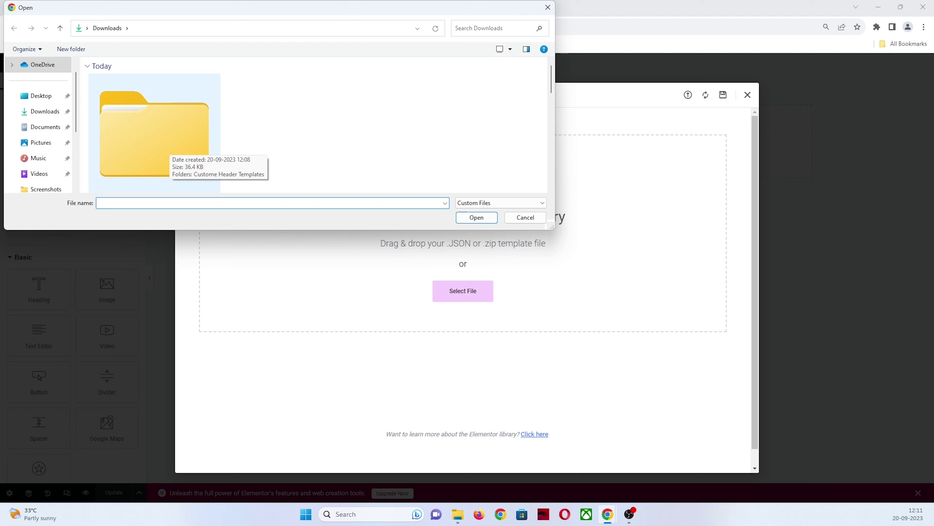
{"action": "double_click", "coordinate": [155, 133]}
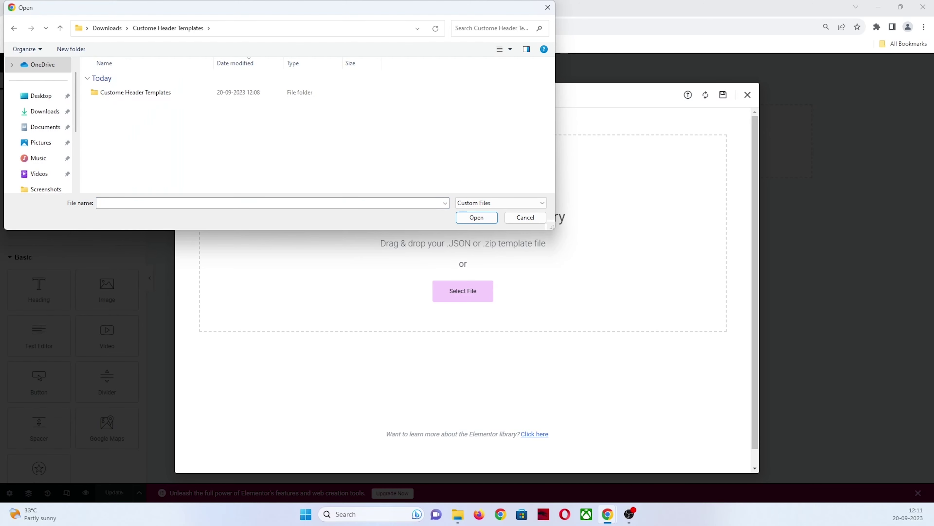
{"action": "double_click", "coordinate": [147, 92]}
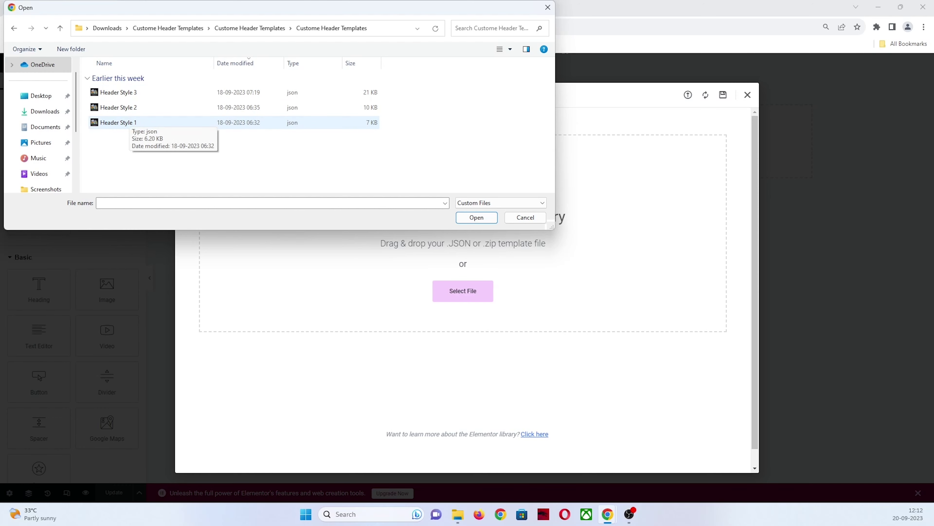
{"action": "left_click", "coordinate": [119, 122]}
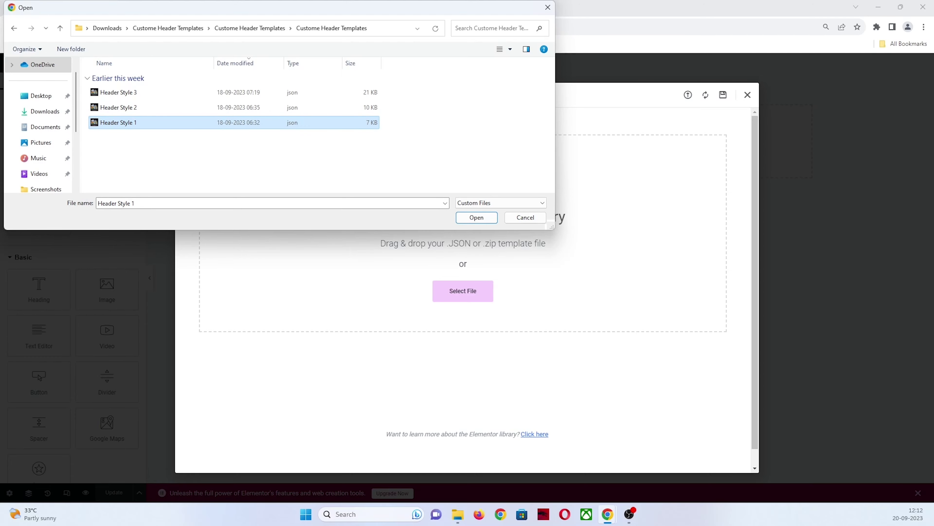
{"action": "left_click", "coordinate": [476, 217]}
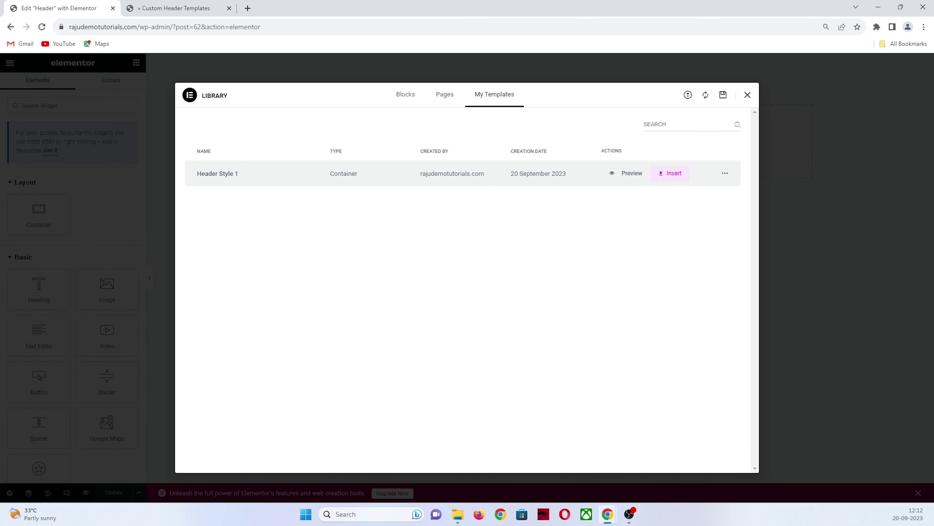
Step: Insert the Header Style 1 template from the library and open the header section's style settings
{"action": "left_click", "coordinate": [669, 173]}
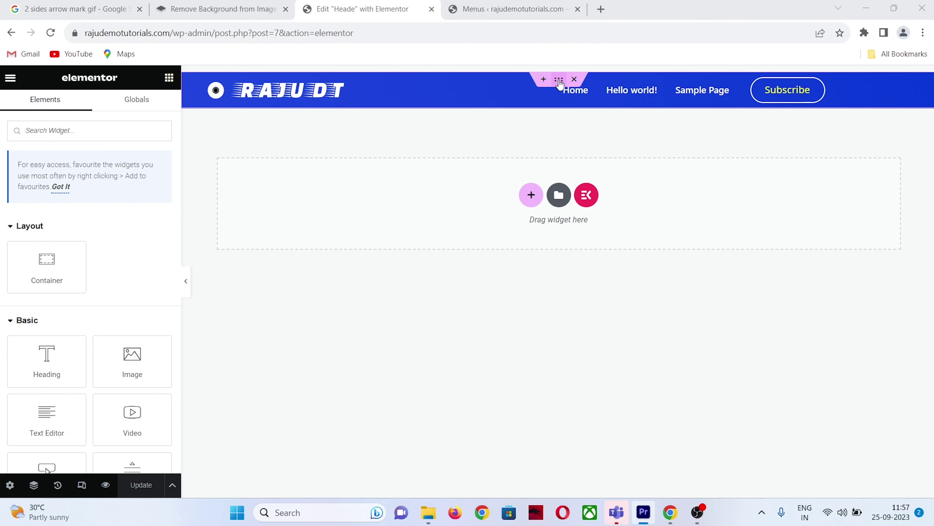
{"action": "left_click", "coordinate": [559, 82]}
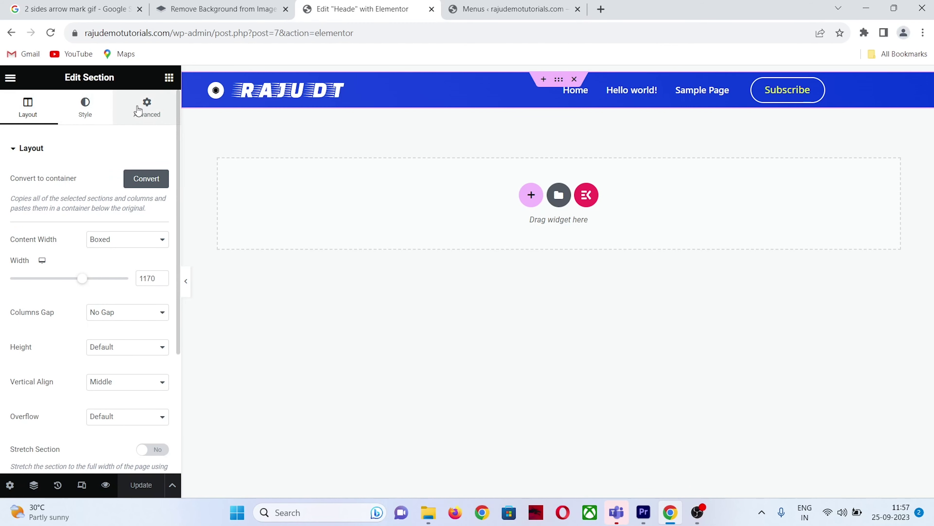
{"action": "left_click", "coordinate": [87, 108]}
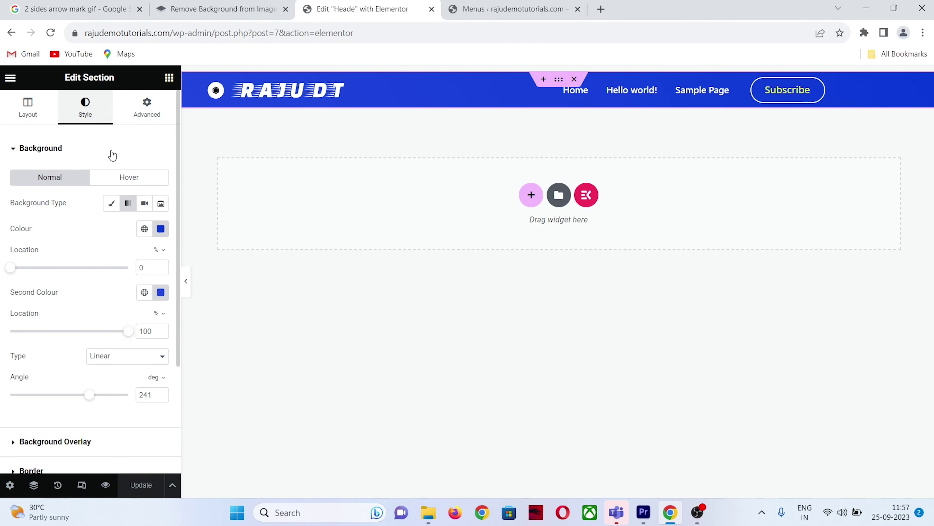
Step: Try the Classic, Video and Slideshow background types on the header section and return it to Gradient
{"action": "left_click", "coordinate": [161, 228]}
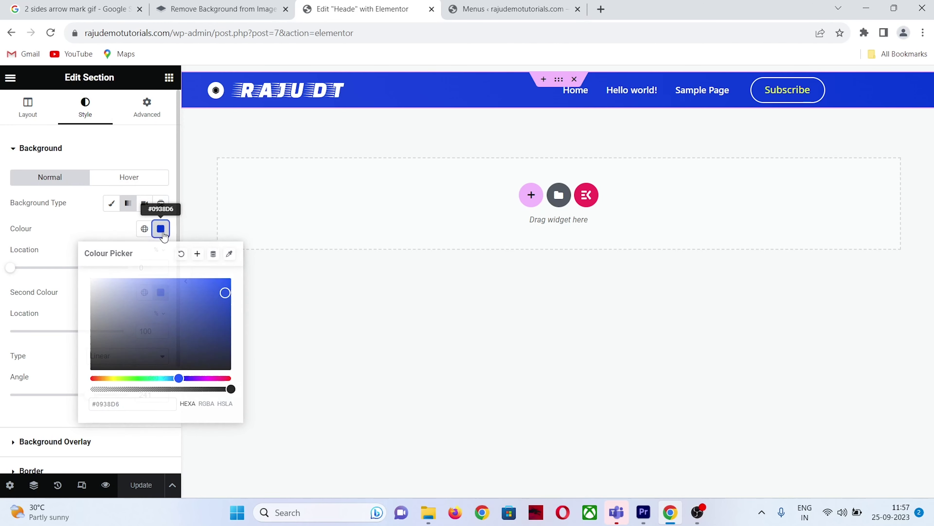
{"action": "left_click", "coordinate": [161, 230]}
{"action": "left_click", "coordinate": [117, 205]}
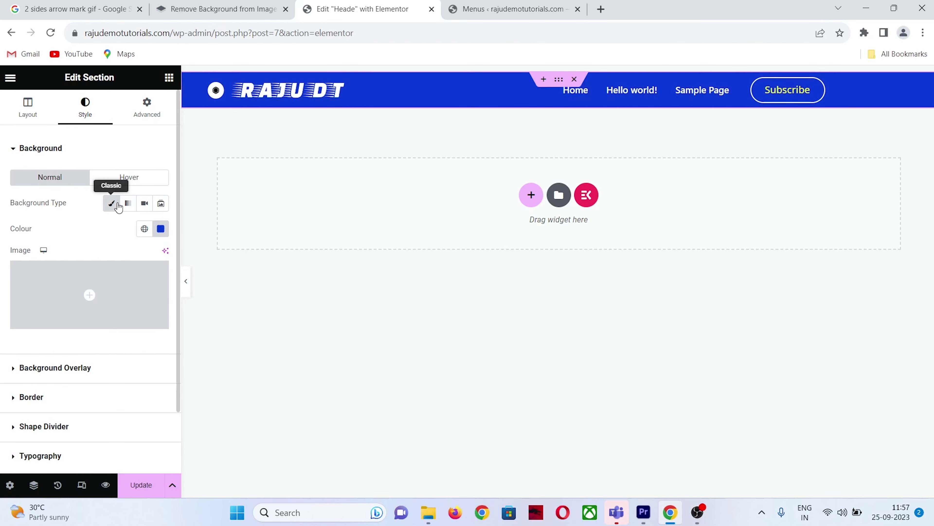
{"action": "left_click", "coordinate": [128, 203]}
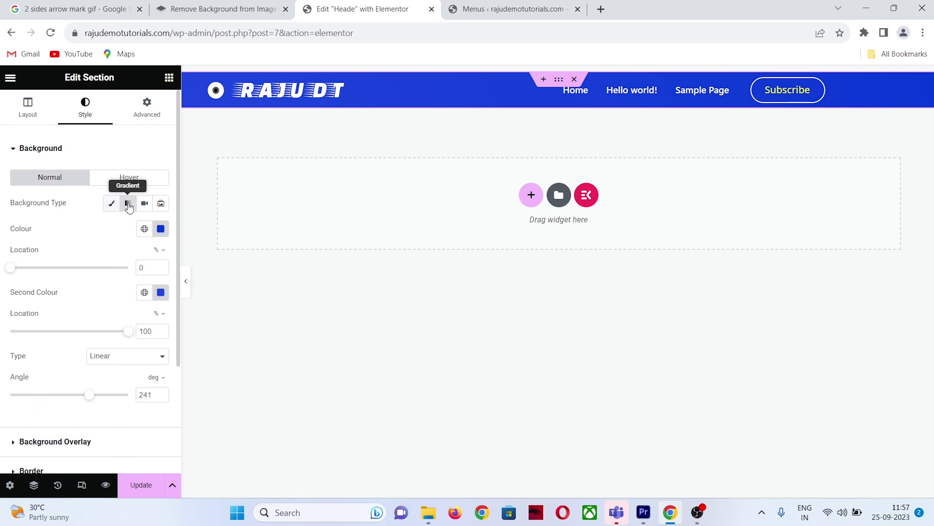
{"action": "left_click", "coordinate": [144, 204]}
{"action": "left_click", "coordinate": [161, 203]}
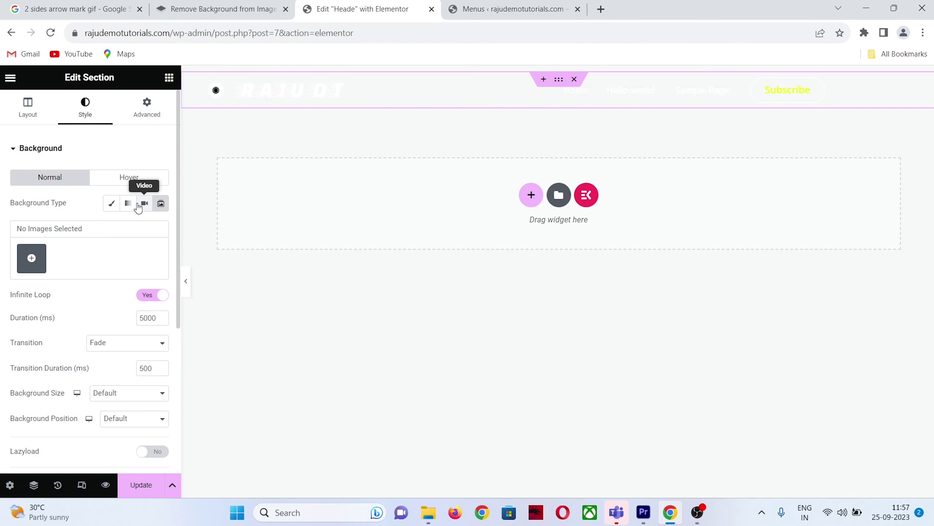
{"action": "left_click", "coordinate": [128, 204]}
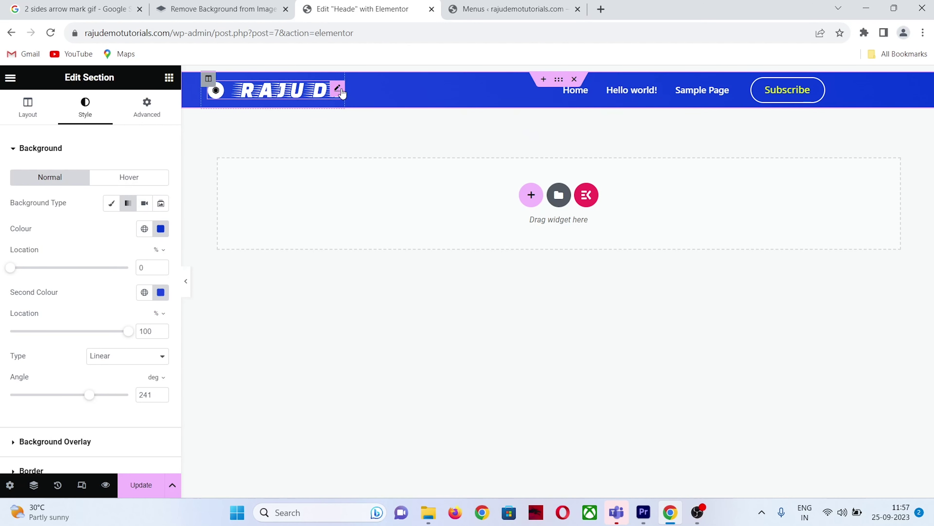
Step: Open the header logo's image settings to examine where the logo is chosen
{"action": "left_click", "coordinate": [337, 89]}
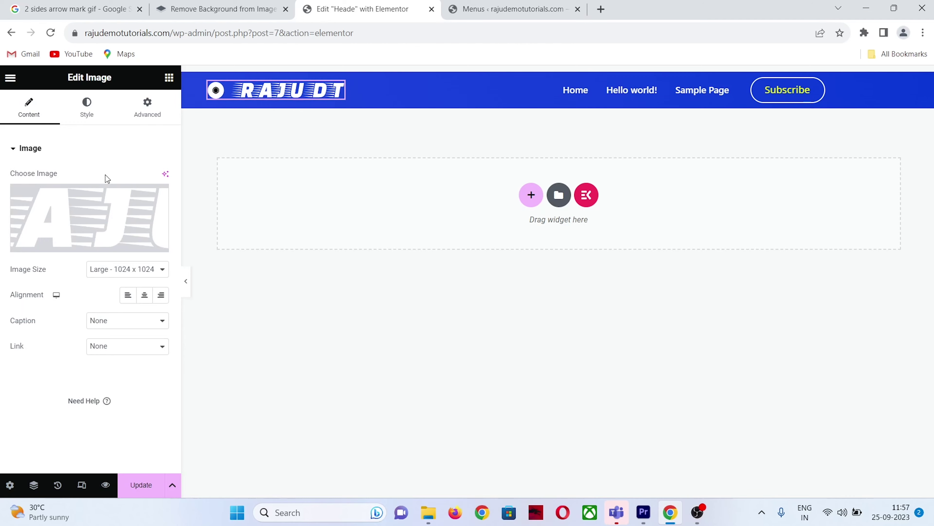
{"action": "left_click", "coordinate": [82, 243]}
{"action": "left_click", "coordinate": [903, 99]}
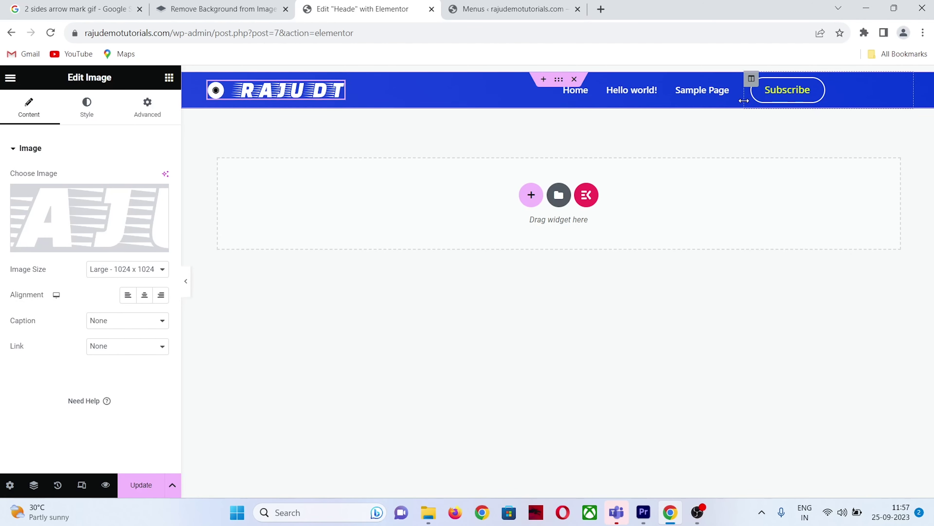
Step: Select the home menu for the header's ElementsKit Nav Menu widget
{"action": "left_click", "coordinate": [730, 81]}
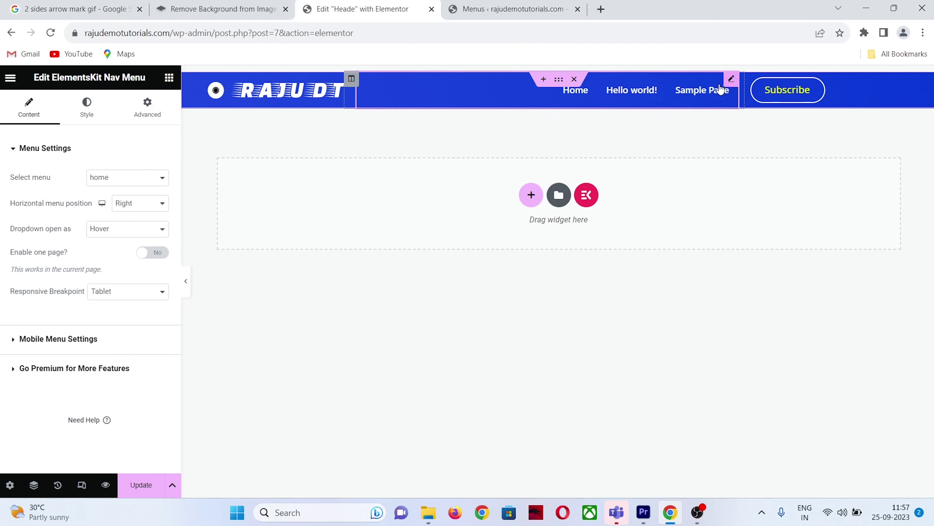
{"action": "left_click_drag", "start_coordinate": [7, 177], "coordinate": [39, 178]}
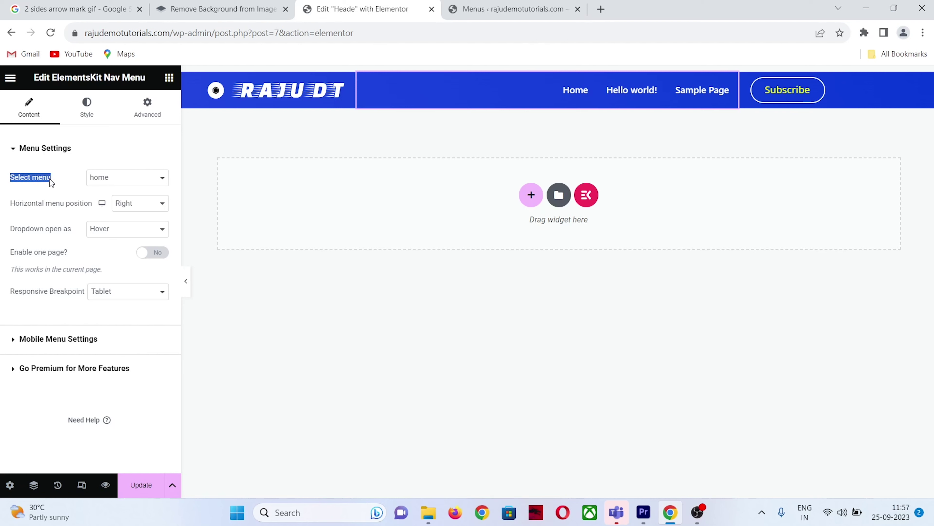
{"action": "left_click", "coordinate": [101, 180]}
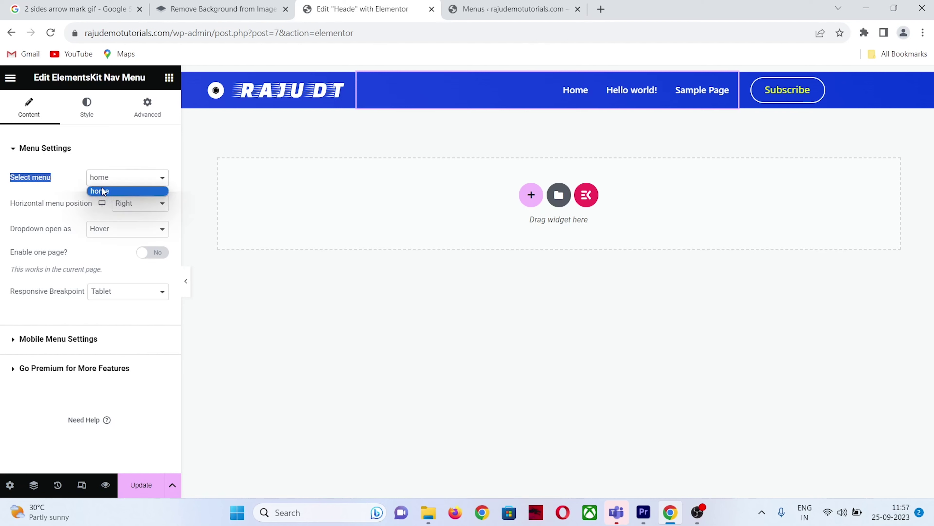
{"action": "left_click", "coordinate": [102, 188]}
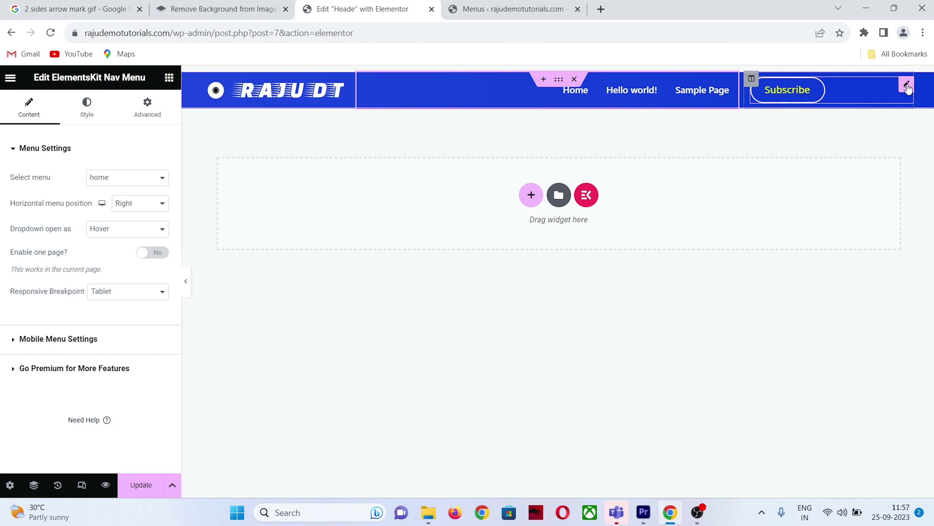
Step: Change the header's Subscribe button text to Follow Me
{"action": "left_click", "coordinate": [907, 87]}
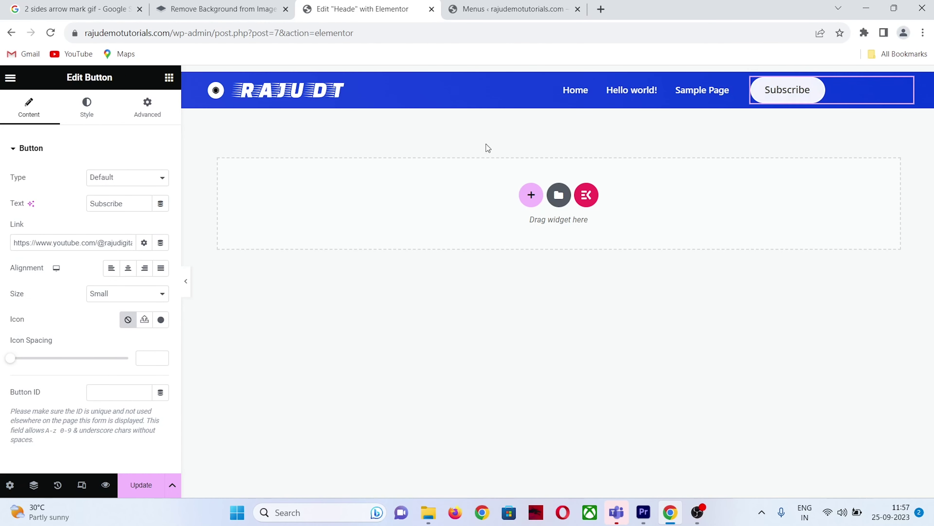
{"action": "double_click", "coordinate": [92, 204]}
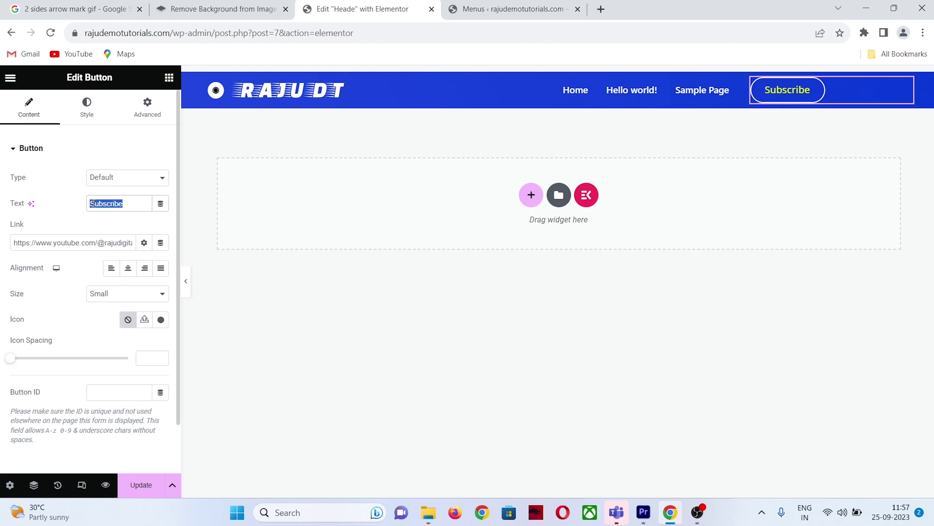
{"action": "left_click", "coordinate": [65, 207]}
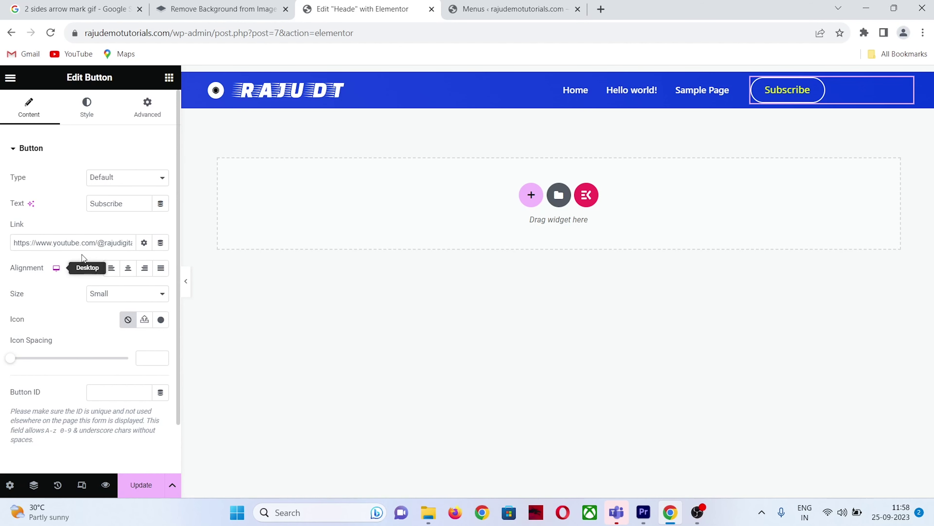
{"action": "left_click", "coordinate": [137, 200]}
{"action": "double_click", "coordinate": [137, 200]}
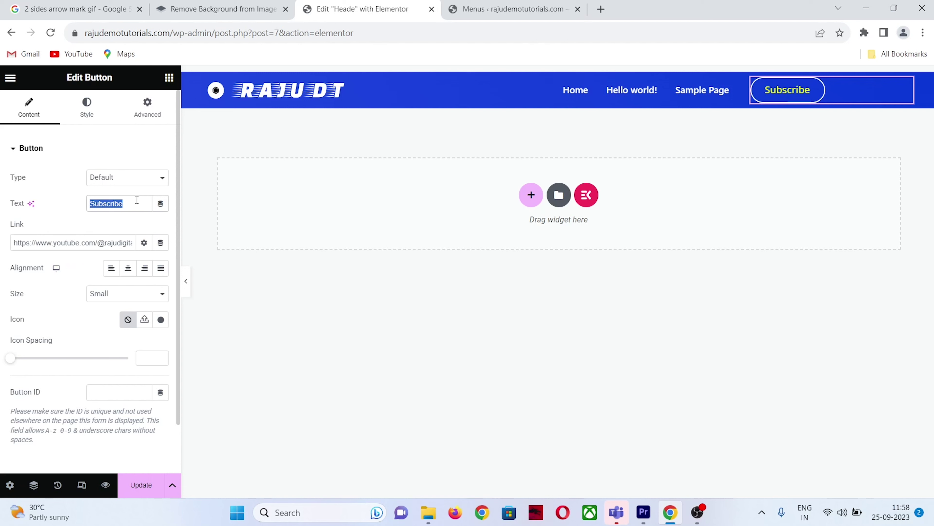
{"action": "key", "text": "BackSpace"}
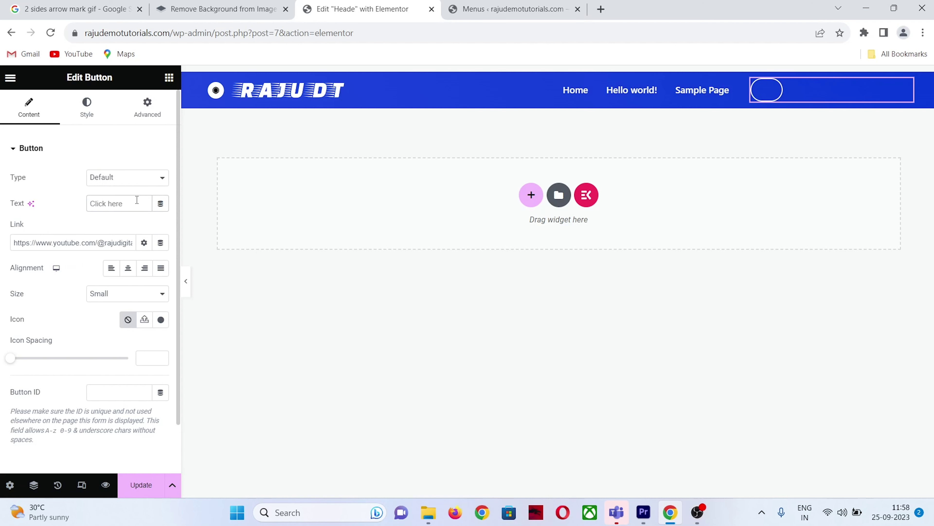
{"action": "type", "text": "Follow"}
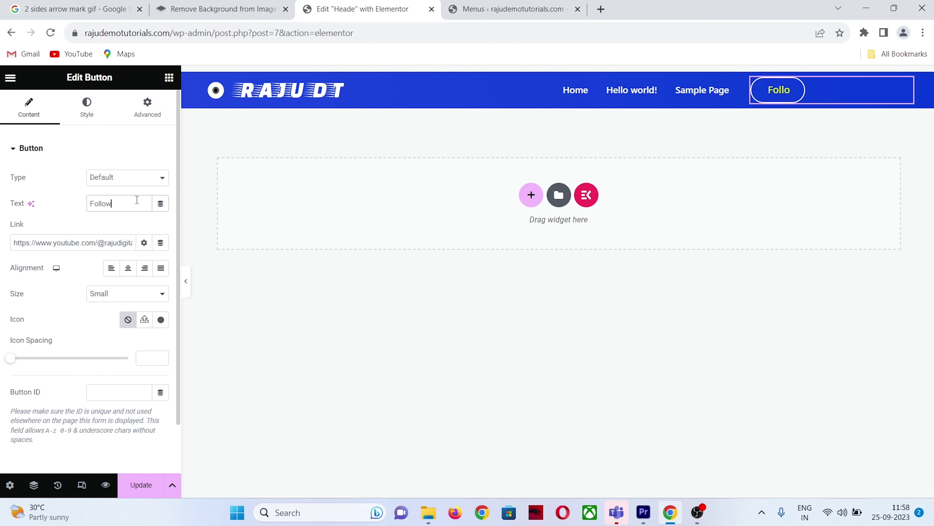
{"action": "type", "text": " Me"}
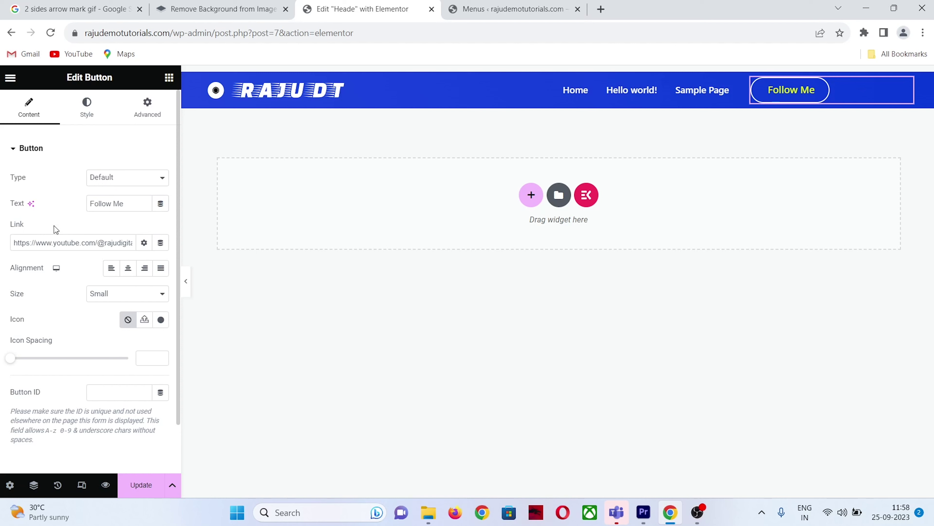
Step: Replace the button's YouTube link with https:, update the header and check it on the live site
{"action": "mouse_move", "coordinate": [35, 221]}
{"action": "left_mouse_down"}
{"action": "mouse_move", "coordinate": [8, 203]}
{"action": "mouse_move", "coordinate": [11, 224]}
{"action": "mouse_move", "coordinate": [51, 227]}
{"action": "left_mouse_up"}
{"action": "triple_click", "coordinate": [46, 243]}
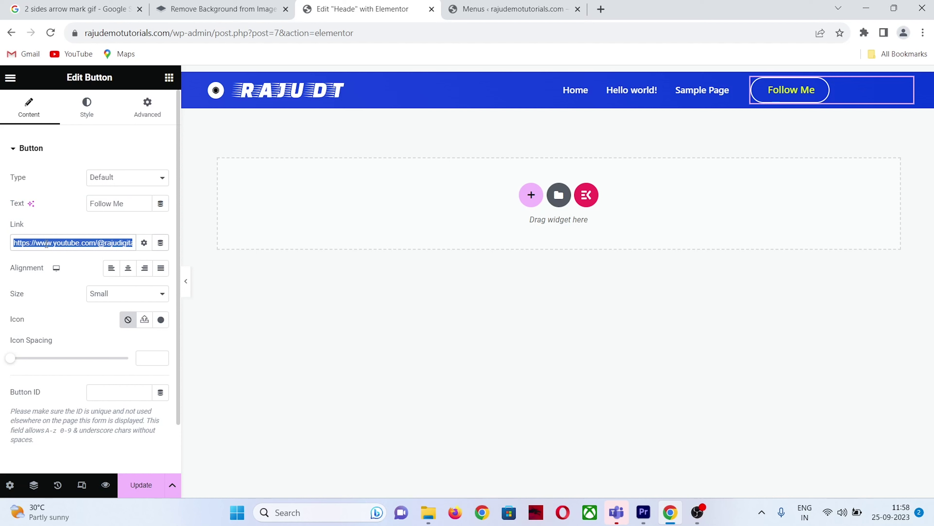
{"action": "key", "text": "BackSpace"}
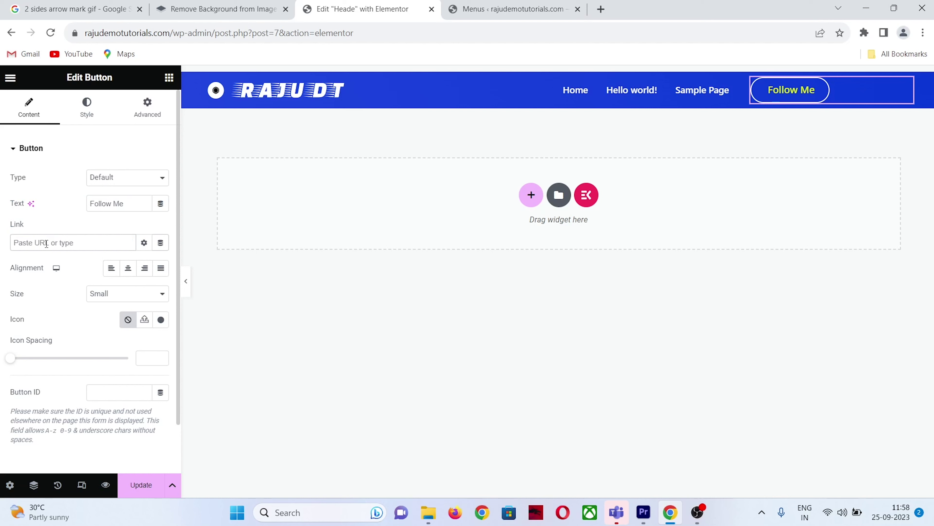
{"action": "type", "text": "https:"}
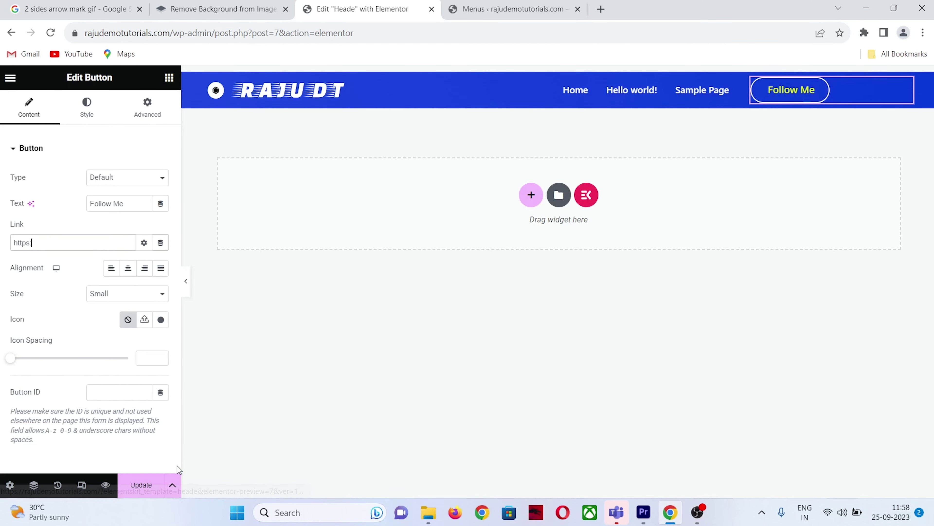
{"action": "left_click", "coordinate": [129, 492]}
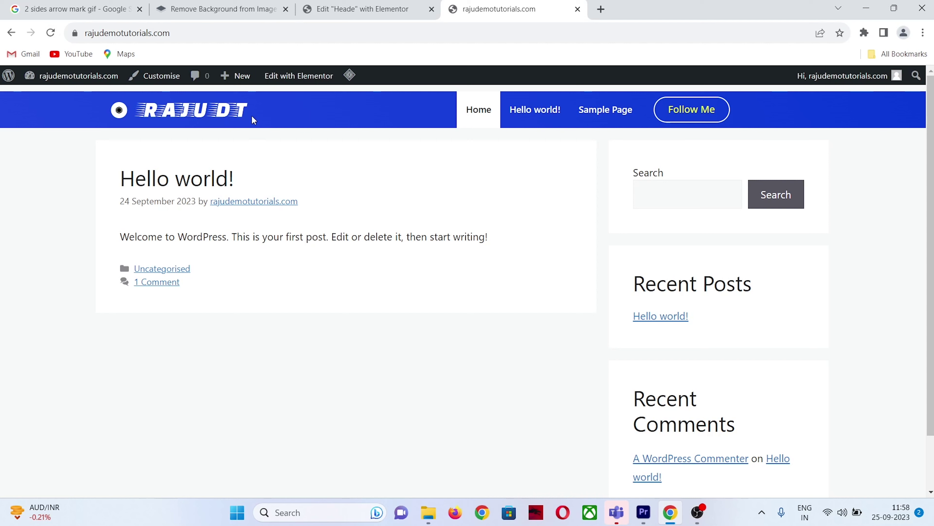
Step: Delete the header section in the Elementor editor and import the Header Style 2 JSON file into the template library
{"action": "left_click", "coordinate": [353, 11]}
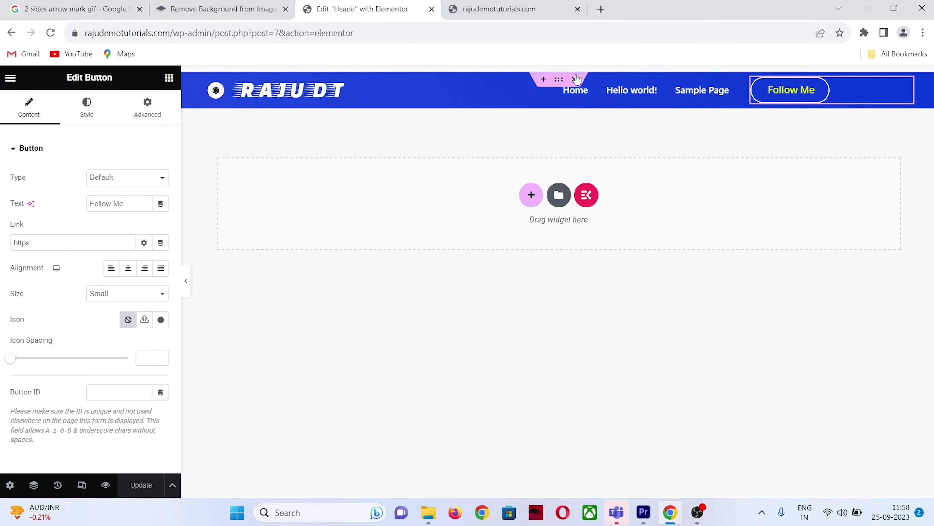
{"action": "left_click", "coordinate": [572, 83]}
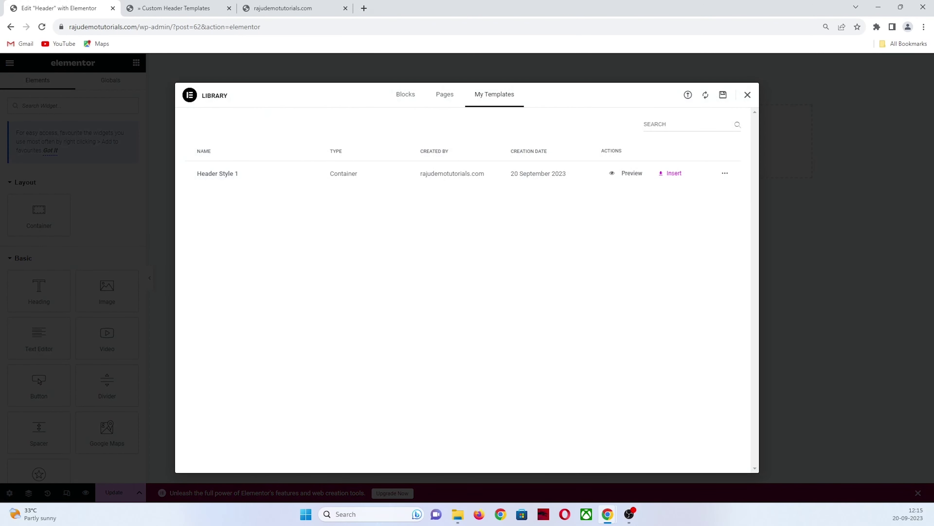
{"action": "left_click", "coordinate": [688, 95]}
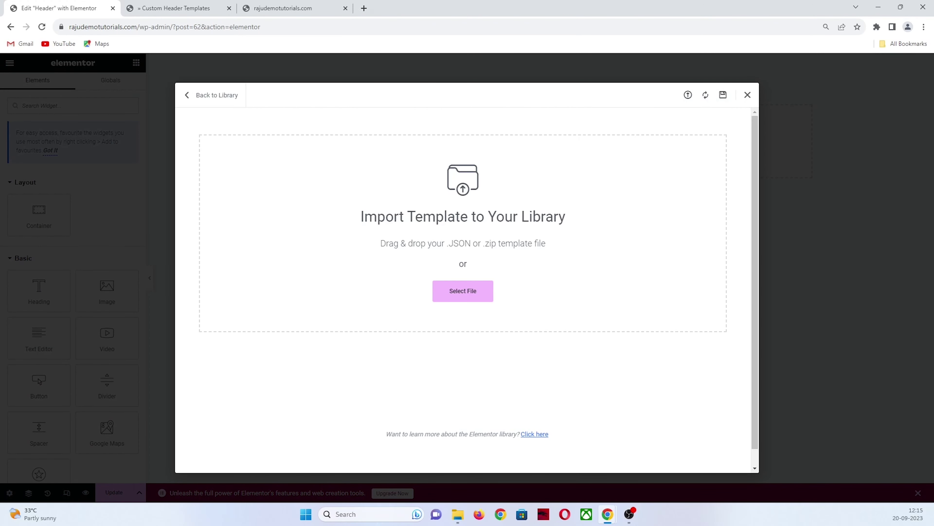
{"action": "left_click", "coordinate": [463, 290]}
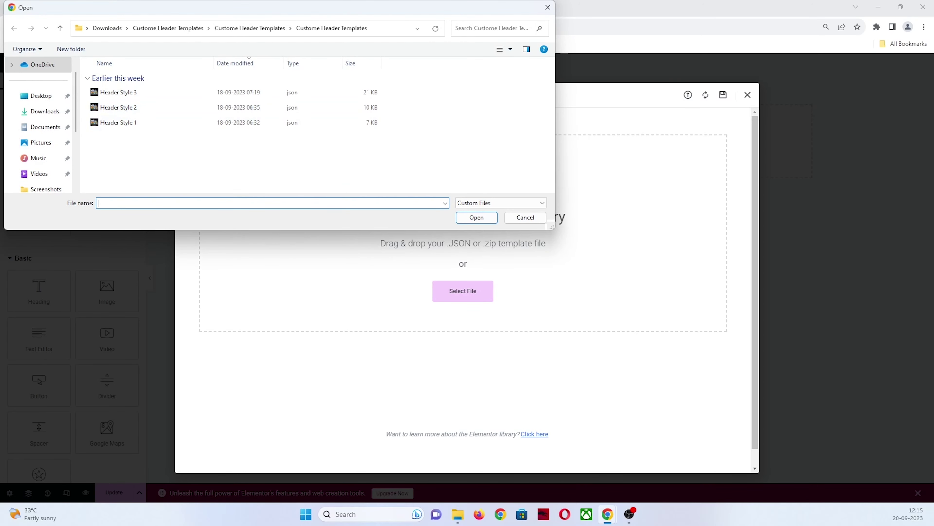
{"action": "left_click", "coordinate": [119, 107]}
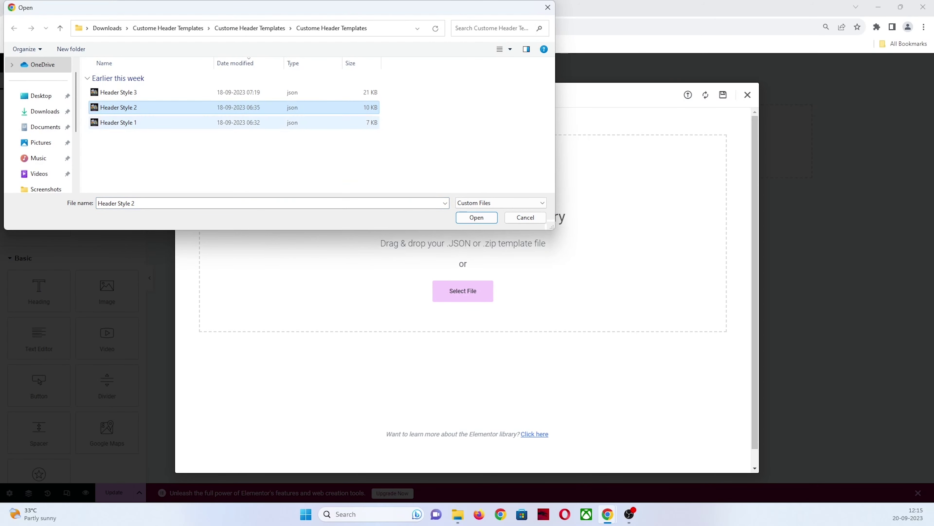
{"action": "key", "text": "Return"}
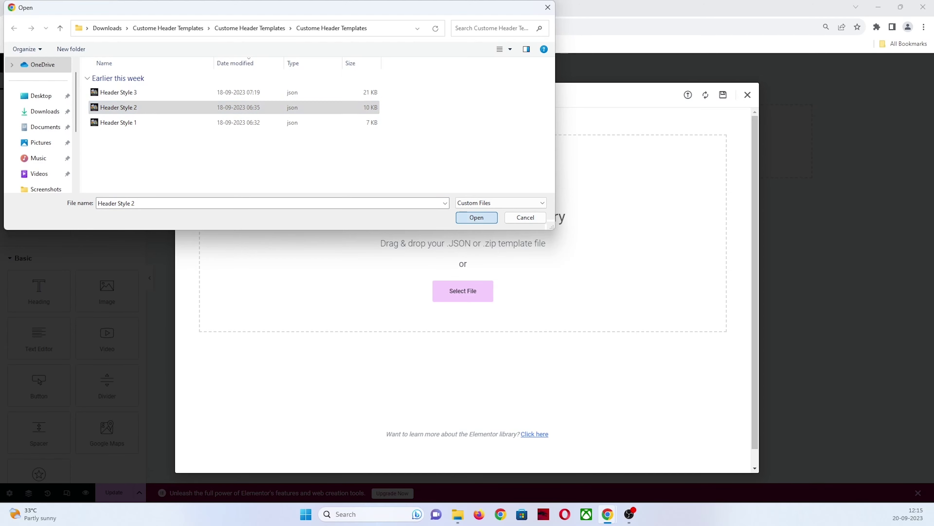
{"action": "key", "text": "Return"}
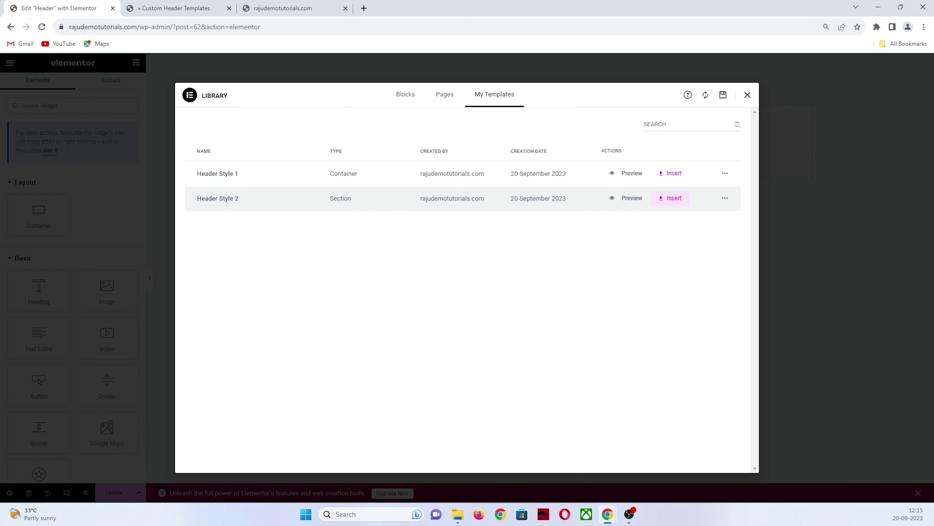
Step: Insert the imported Header Style 2 template into the header and apply its section settings
{"action": "left_click", "coordinate": [671, 197]}
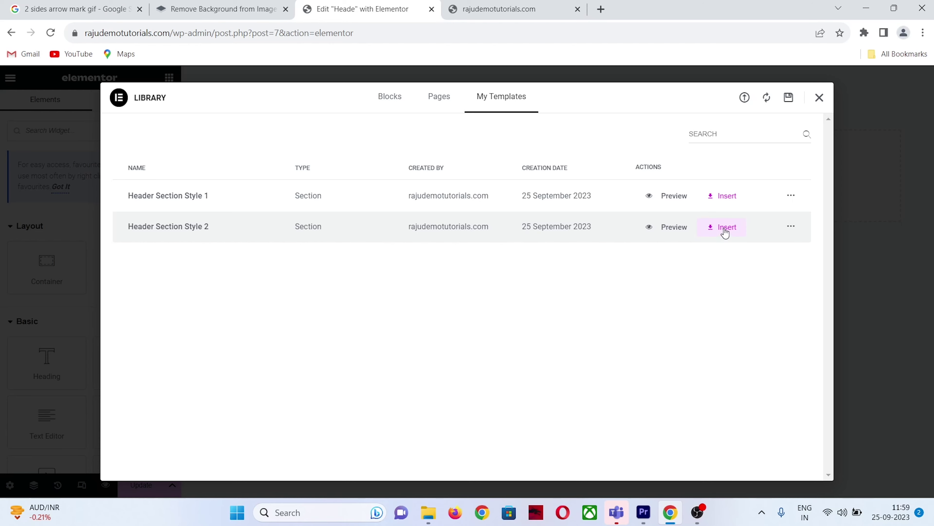
{"action": "left_click", "coordinate": [723, 228]}
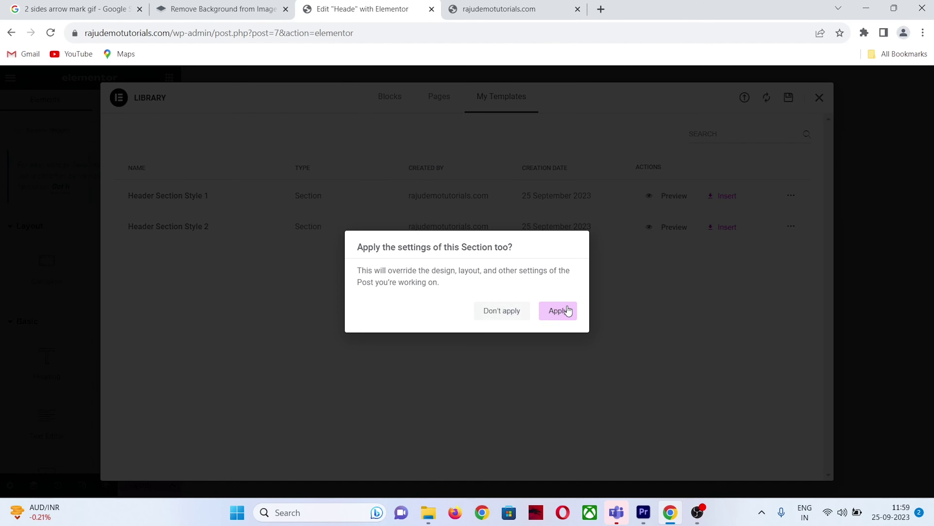
{"action": "left_click", "coordinate": [565, 309]}
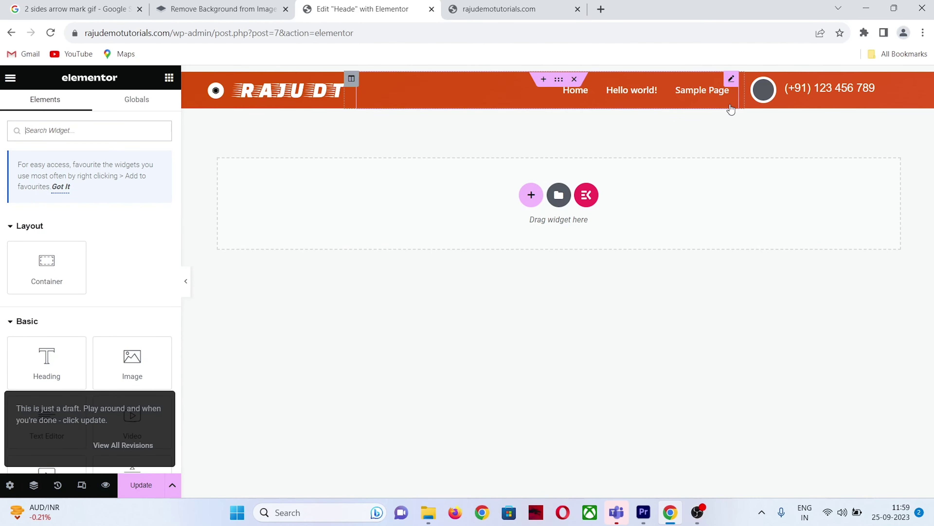
Step: Look over the header's phone icon box and logo image, update the header and reload the live site
{"action": "left_click", "coordinate": [807, 90]}
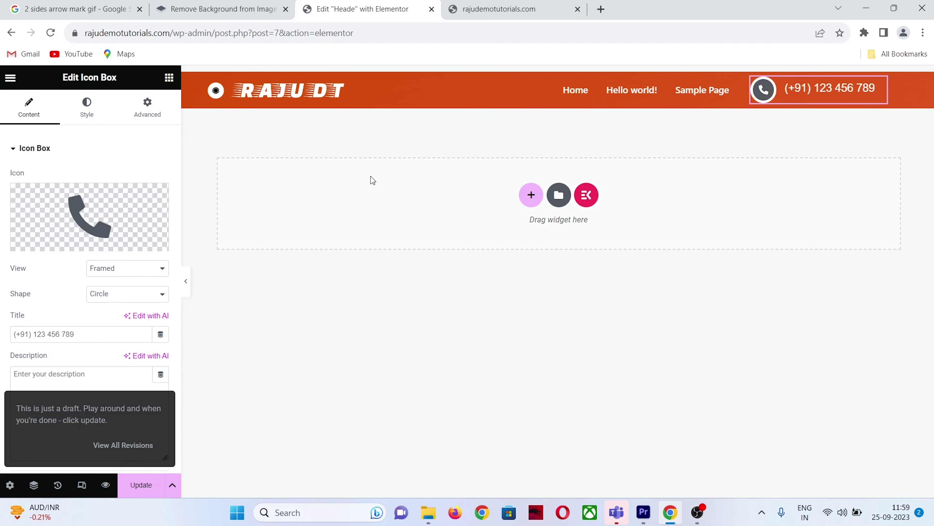
{"action": "left_click", "coordinate": [317, 94]}
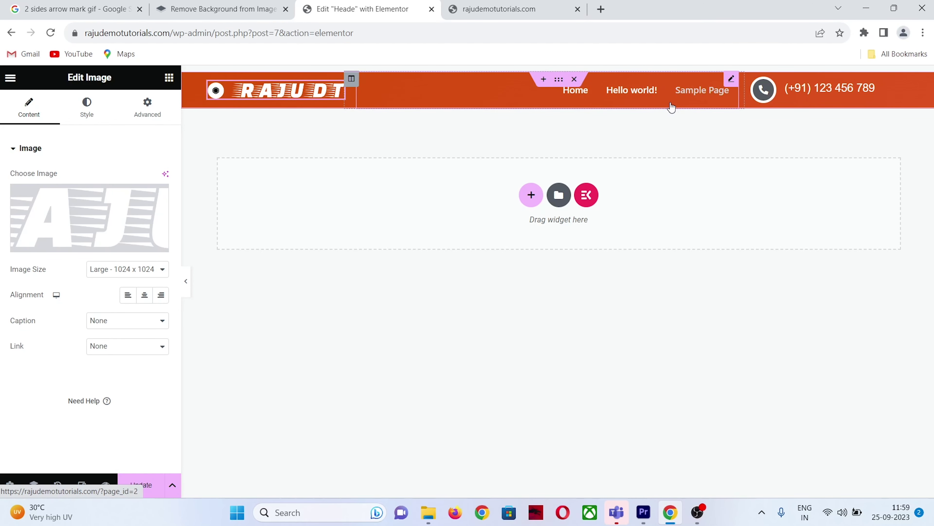
{"action": "left_click", "coordinate": [672, 103]}
{"action": "left_click", "coordinate": [841, 96]}
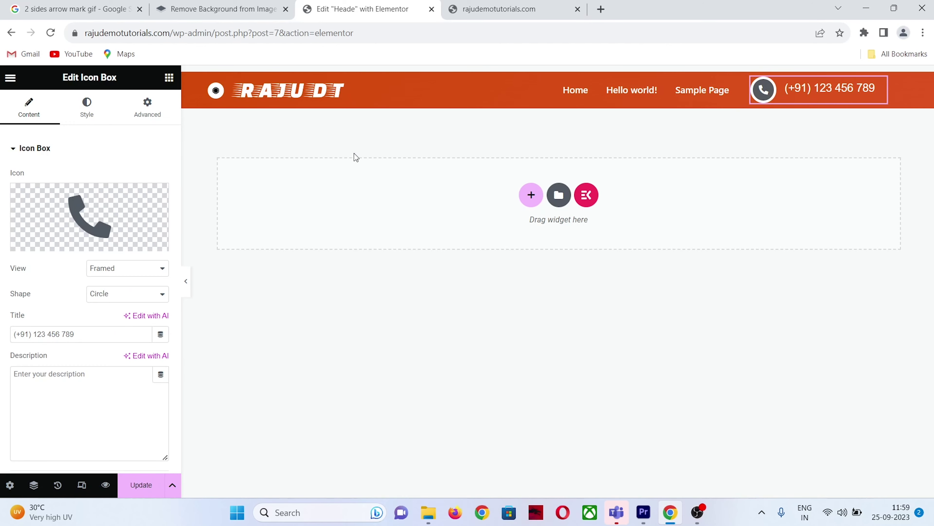
{"action": "left_click", "coordinate": [127, 490]}
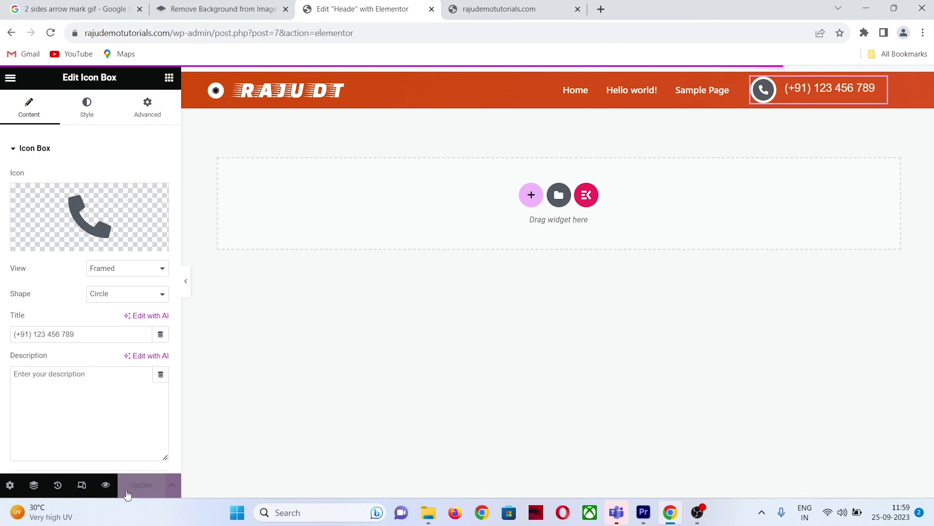
{"action": "key", "text": "ctrl+Tab"}
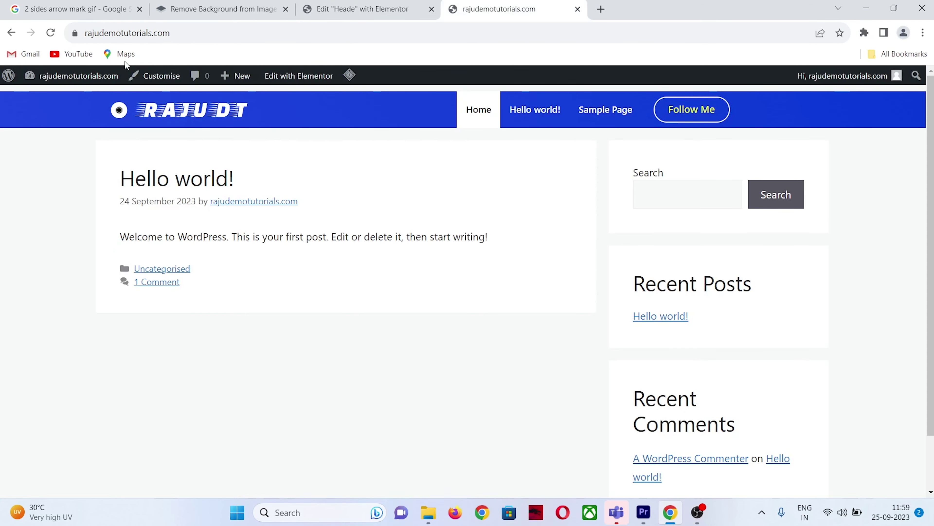
{"action": "left_click", "coordinate": [50, 33]}
{"action": "left_click", "coordinate": [365, 4]}
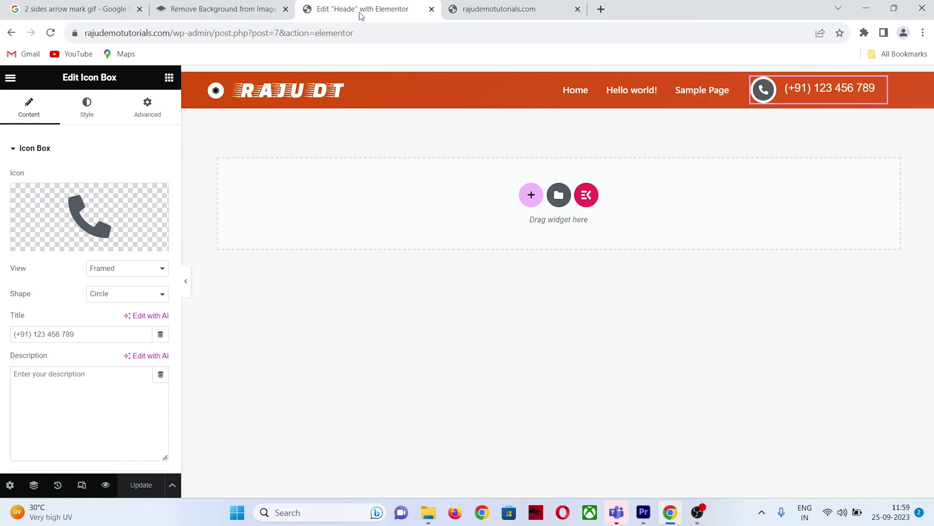
{"action": "left_click", "coordinate": [490, 11]}
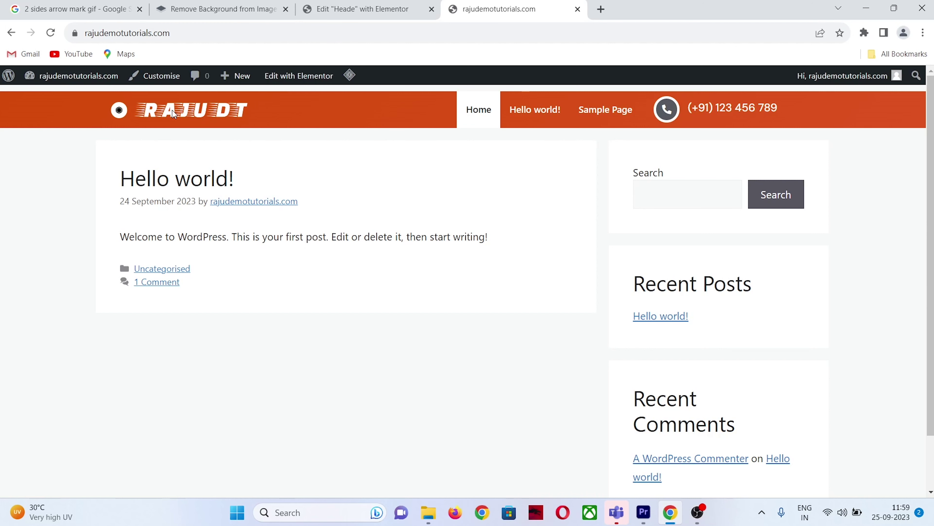
Step: Test the new header's menu on the live site by visiting Hello world!, Sample Page and Home
{"action": "left_click", "coordinate": [527, 112]}
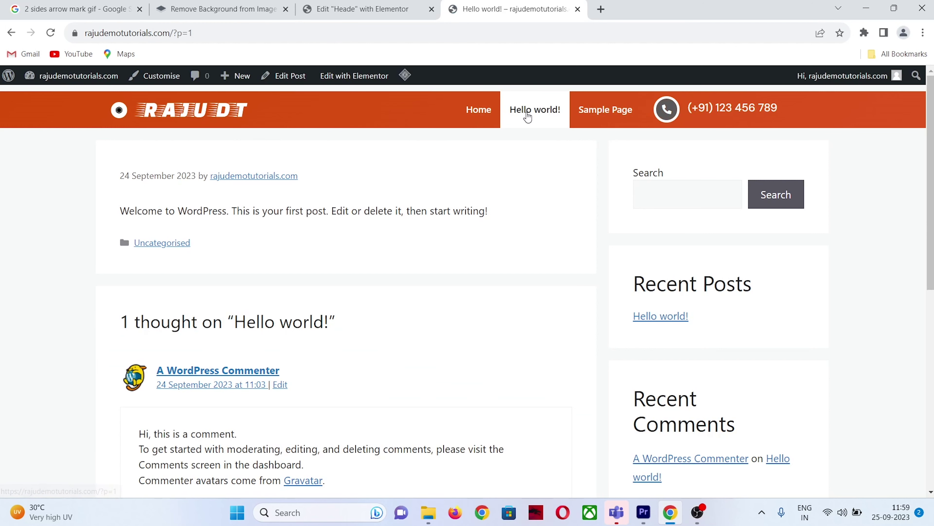
{"action": "left_click", "coordinate": [599, 110]}
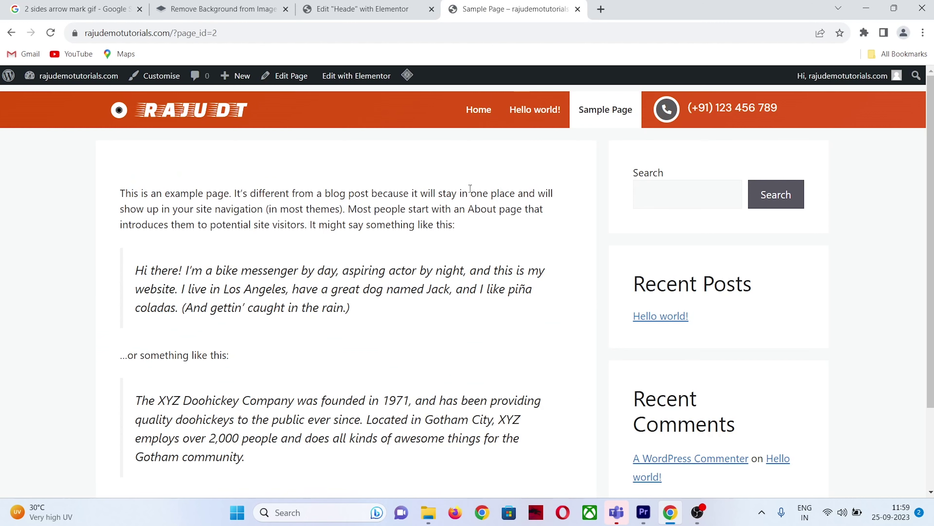
{"action": "left_click", "coordinate": [477, 109]}
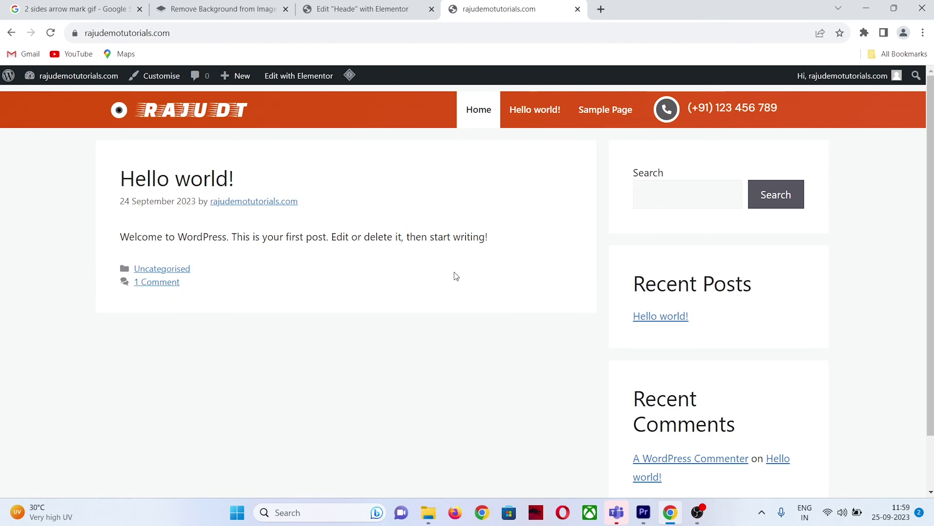
{"action": "scroll", "coordinate": [453, 287], "scroll_direction": "down", "scroll_amount": 2}
{"action": "scroll", "coordinate": [452, 299], "scroll_direction": "up", "scroll_amount": 2}
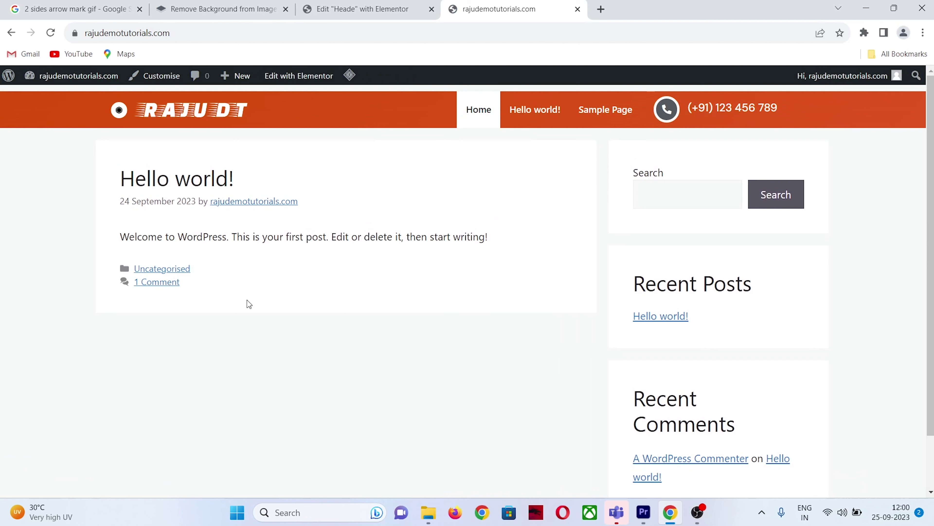